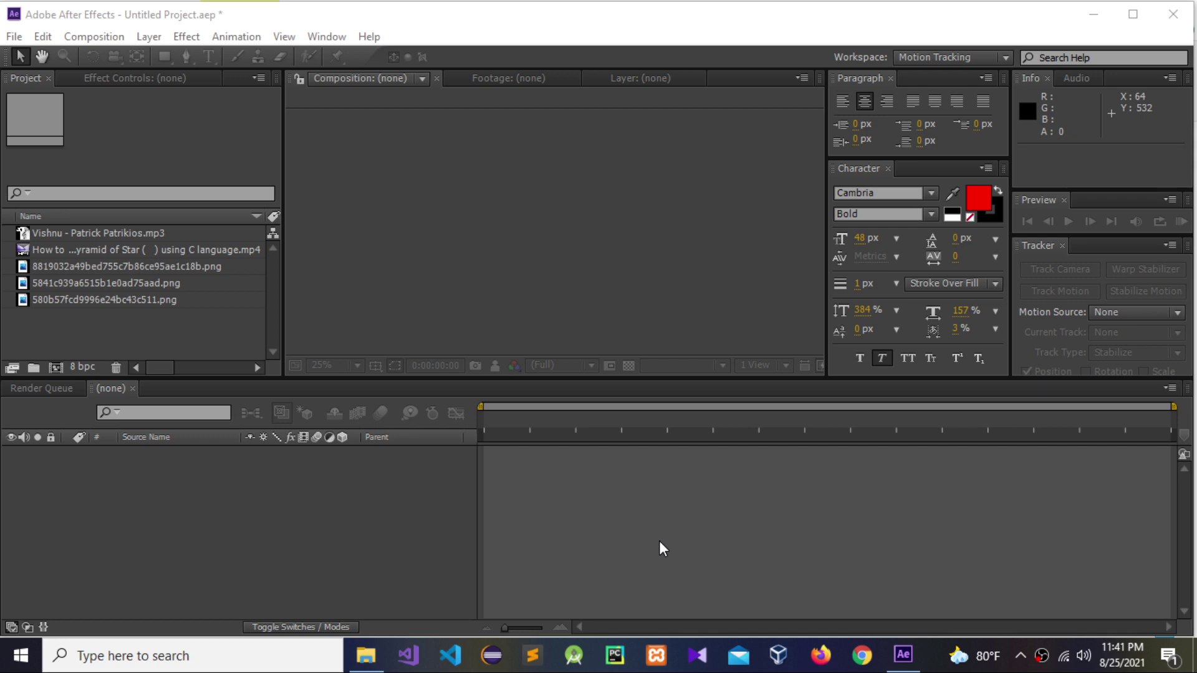
Step: Create a composition from the How to Print Half Pyramid of Star mp4 footage and enable time remapping on its layer
click(183, 248)
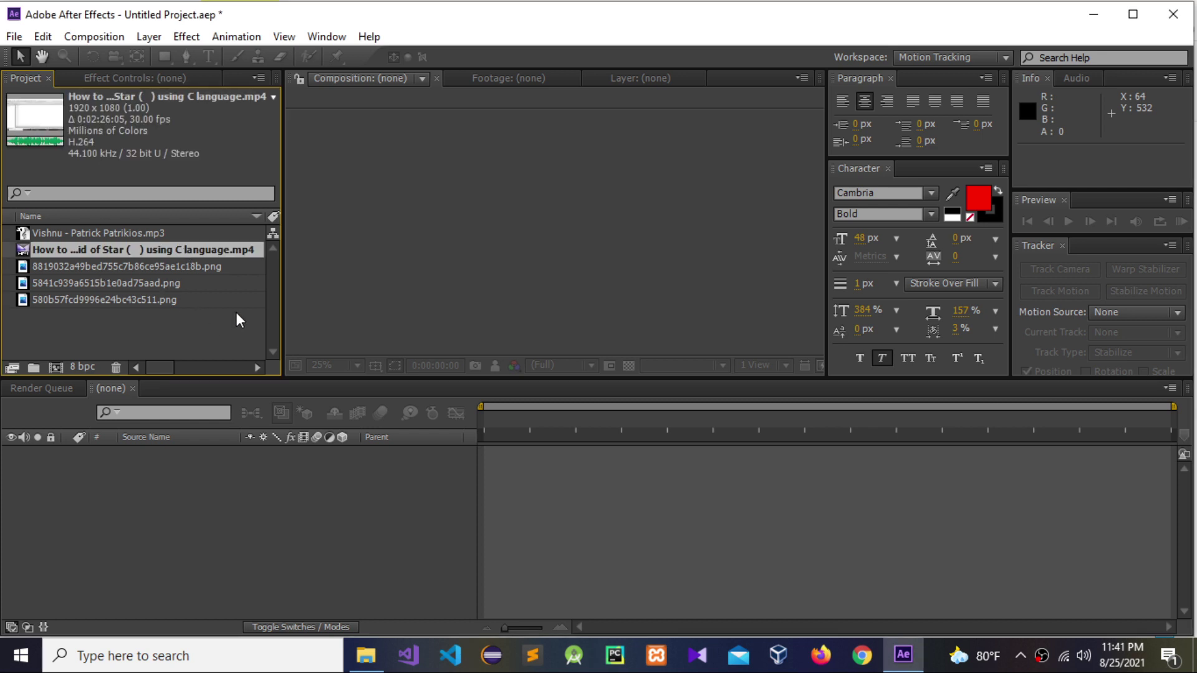
drag(144, 248, 184, 490)
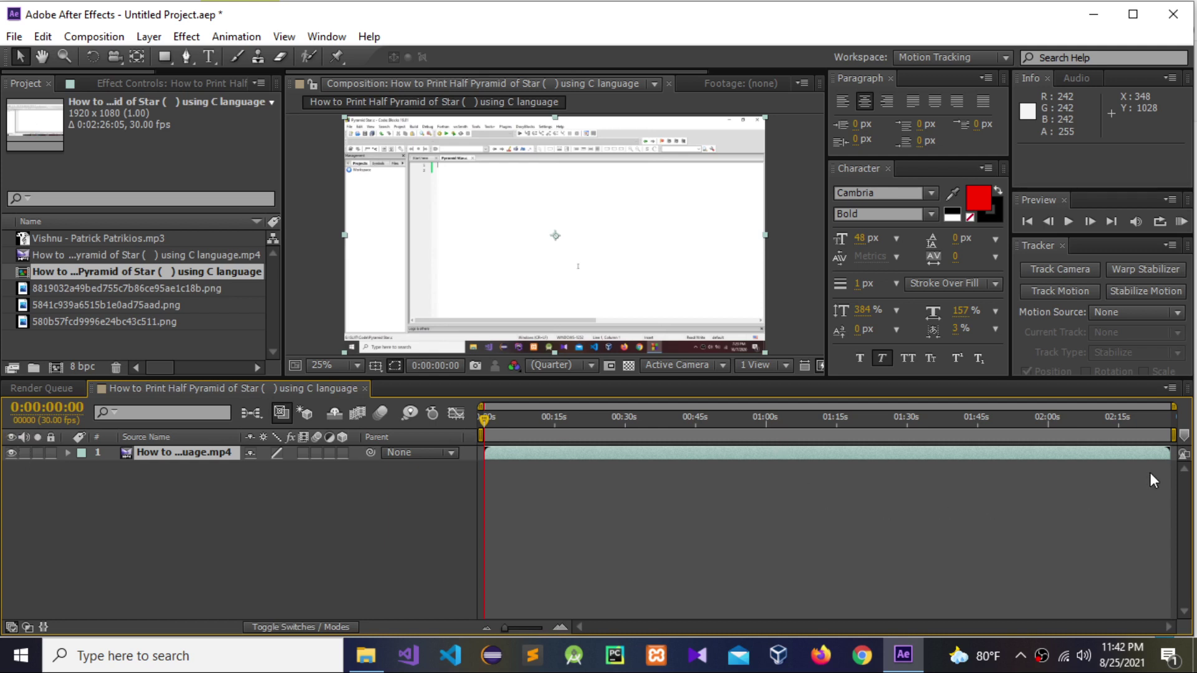
right_click(178, 454)
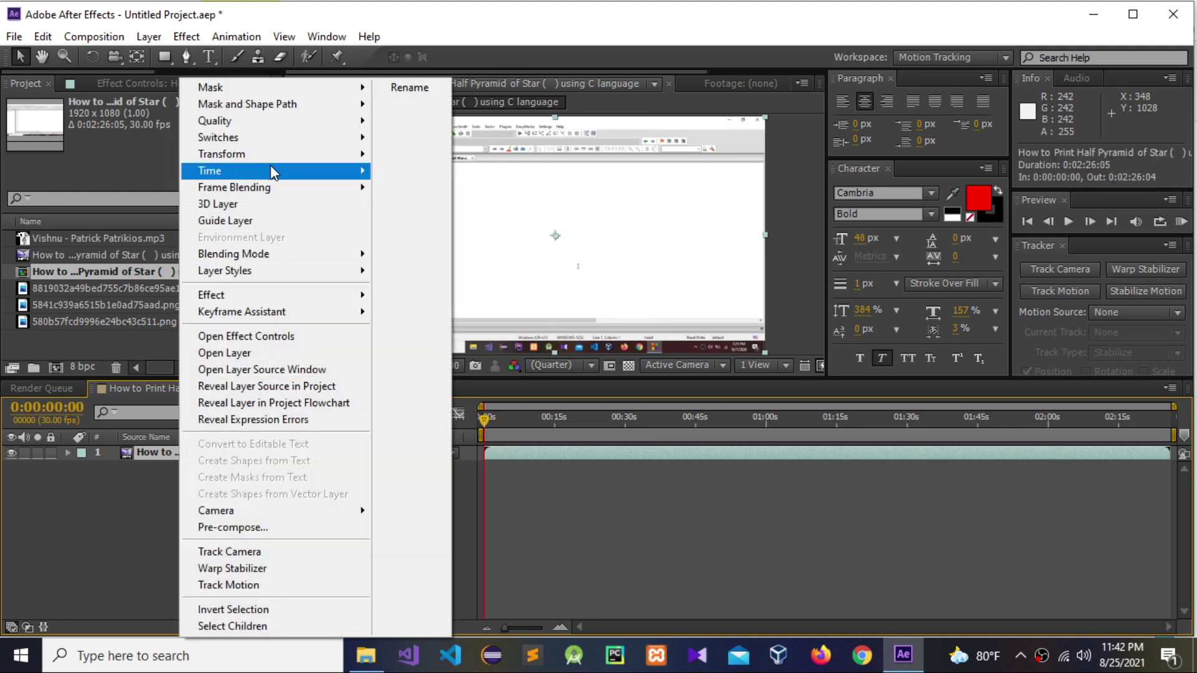
click(162, 447)
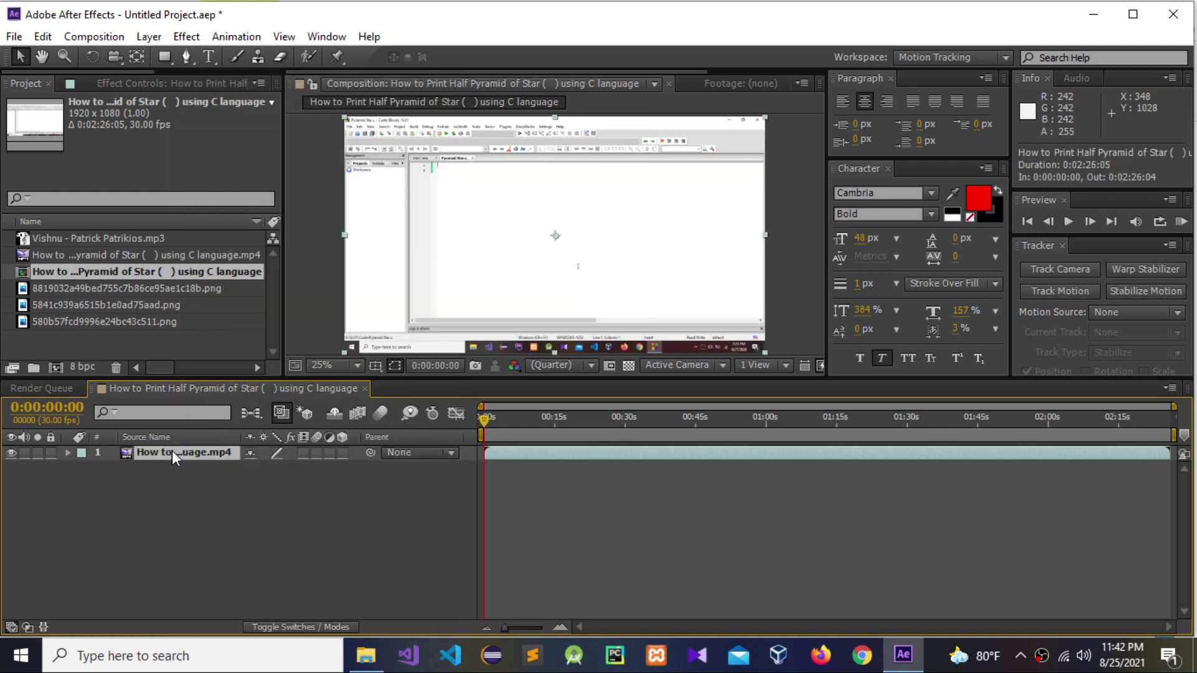
right_click(172, 451)
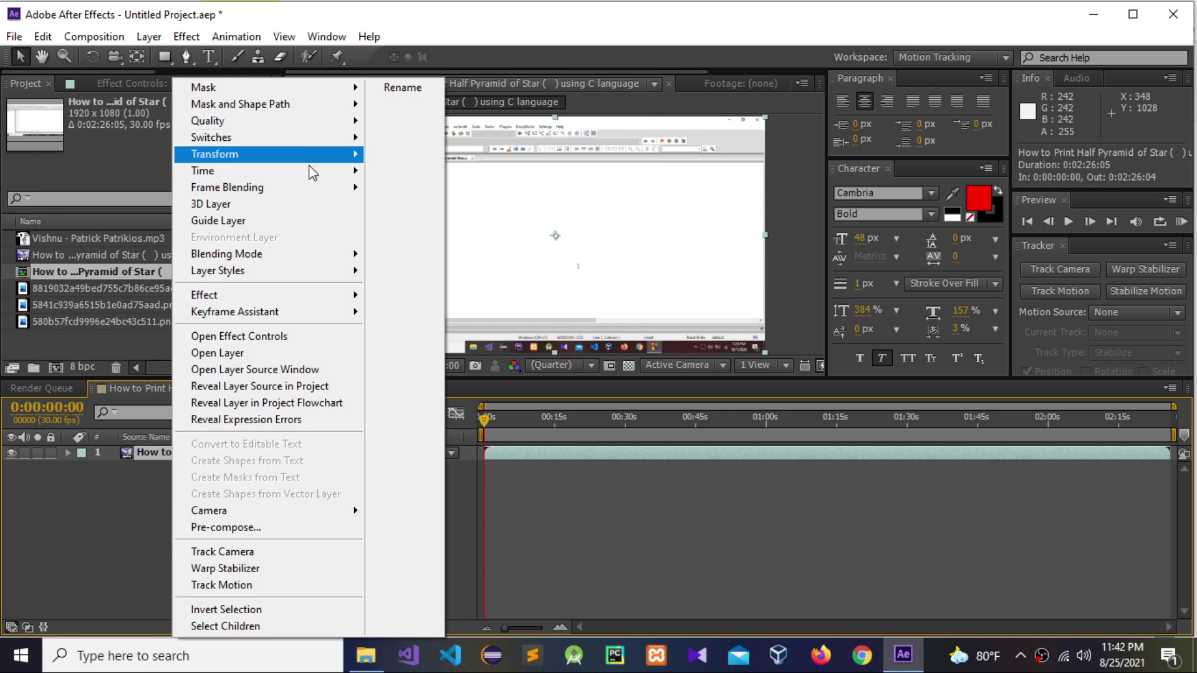
mouse_move(316, 171)
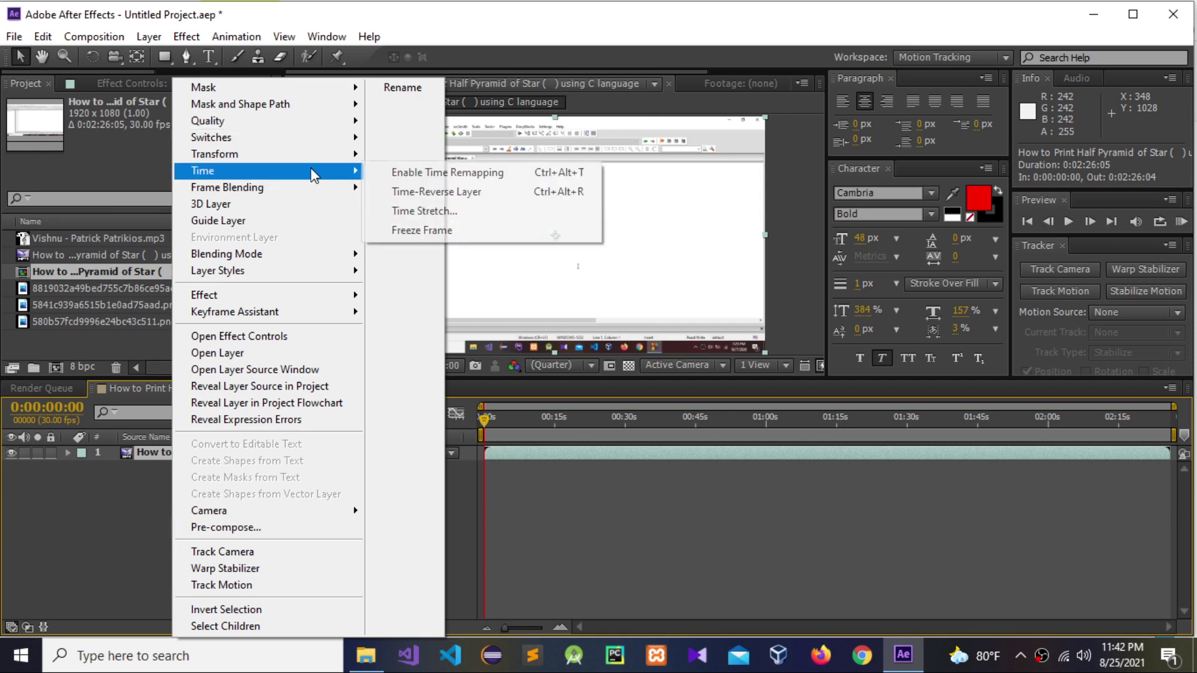
click(435, 173)
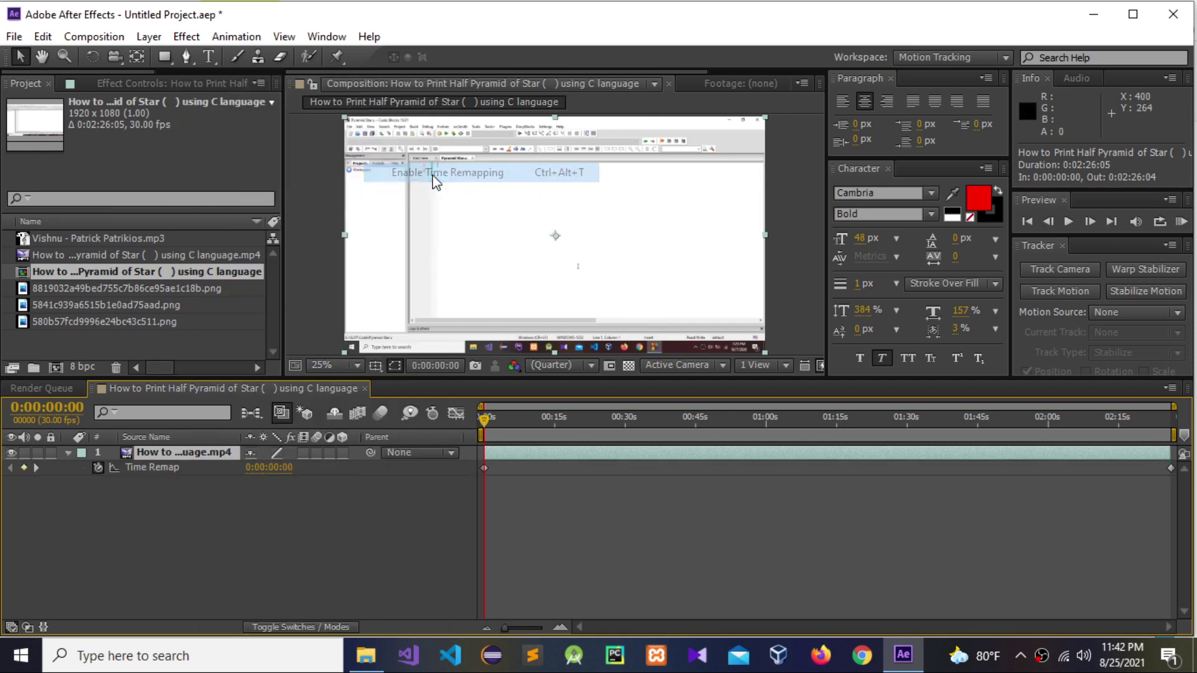
Step: Move the layer's end Time Remap keyframe to 0:00:55:00, scrub through the retimed footage, and return to the start
click(1171, 468)
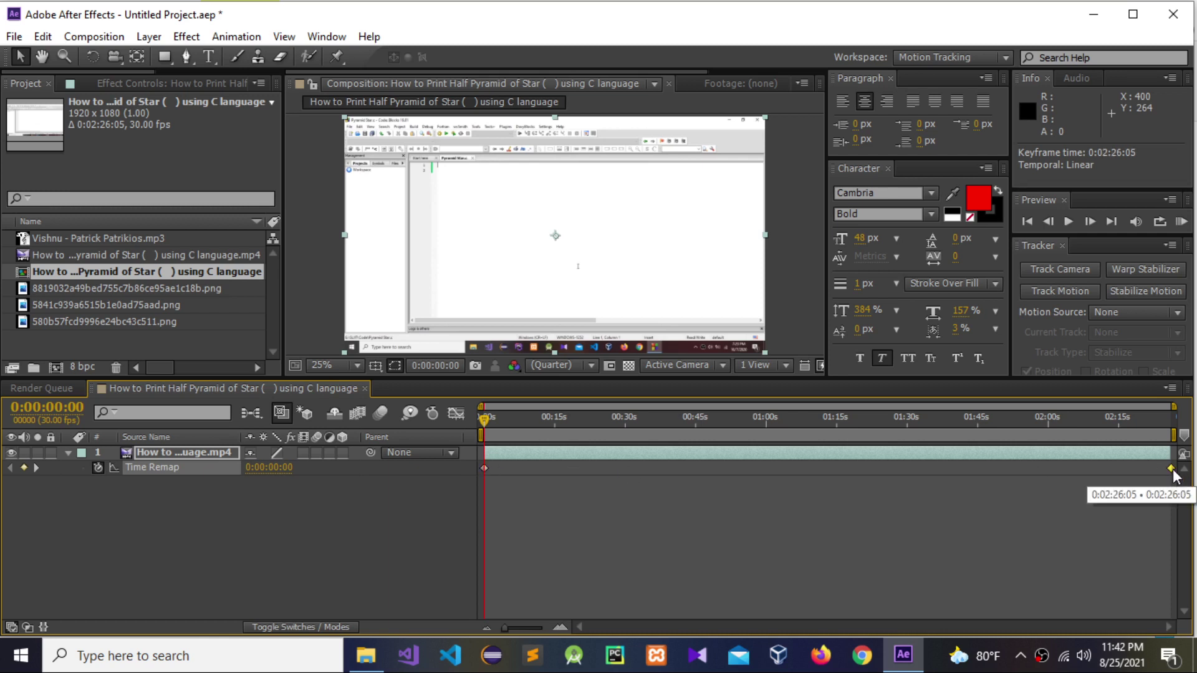
drag(1166, 469, 744, 465)
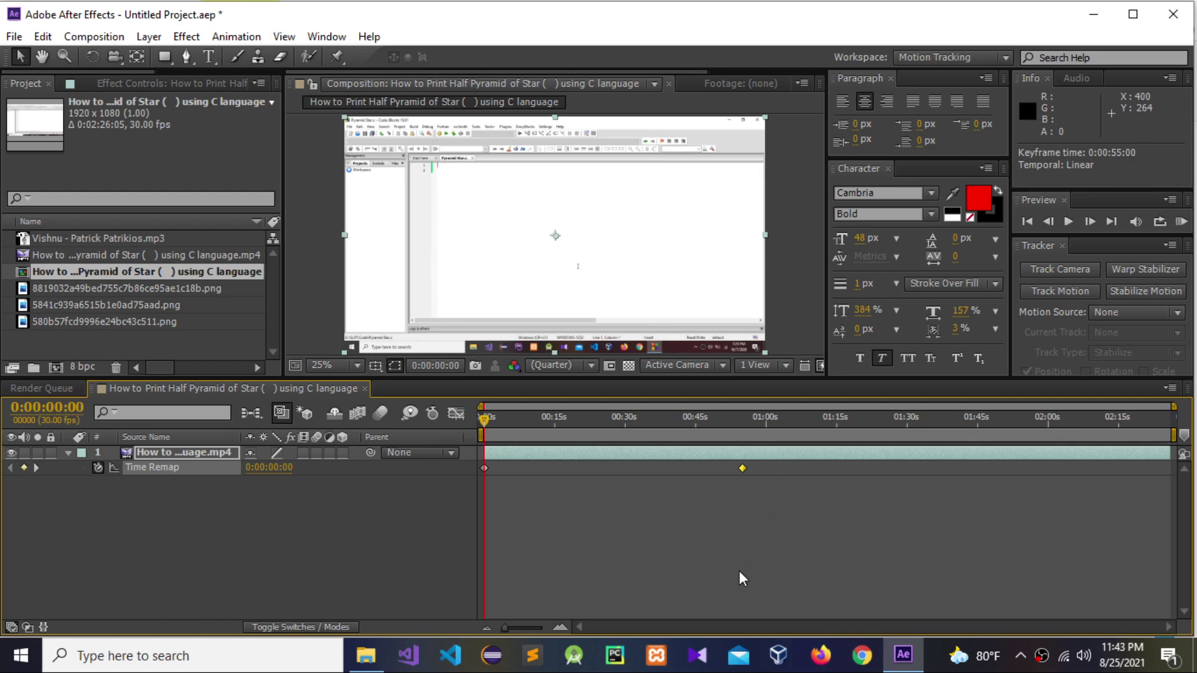
drag(489, 421, 783, 470)
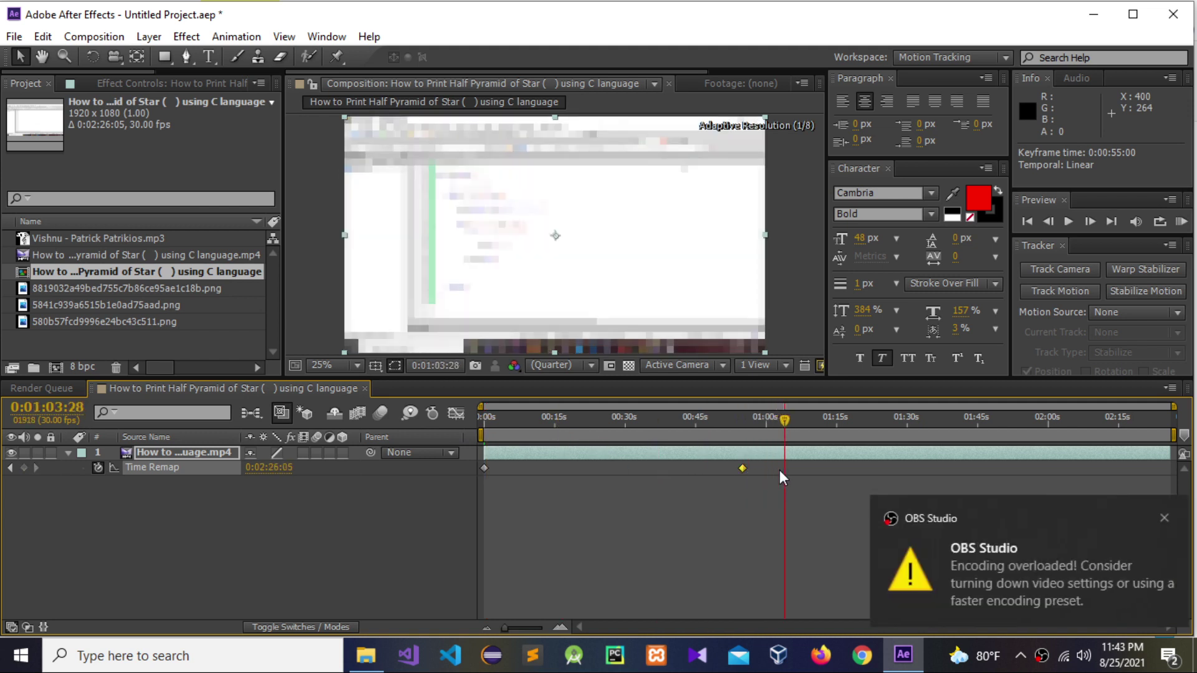
click(1160, 518)
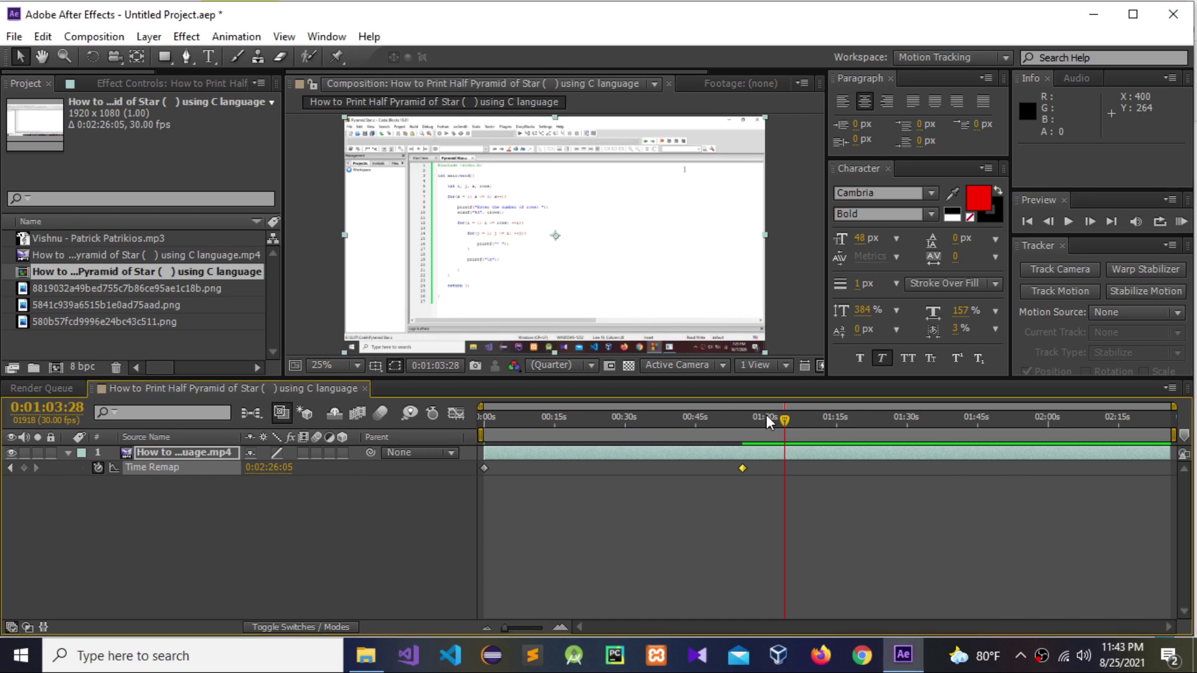
drag(766, 414, 716, 455)
key(Home)
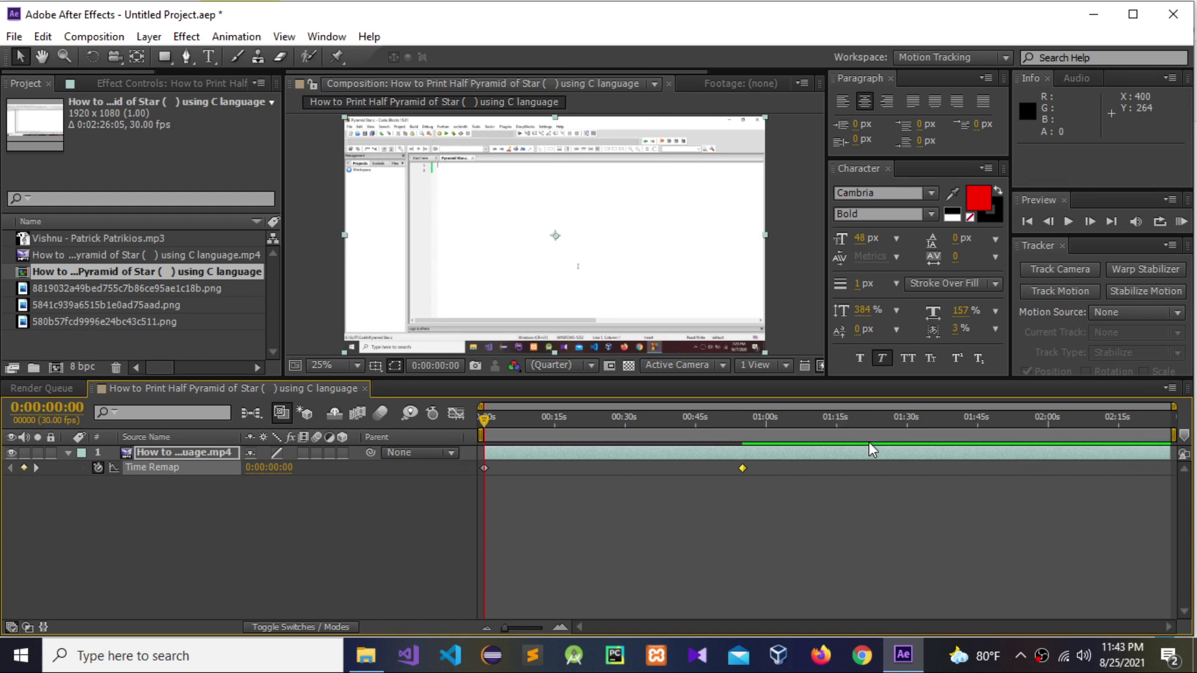
Step: Set the composition's duration to 0:00:55:00 to match the end Time Remap keyframe
click(742, 467)
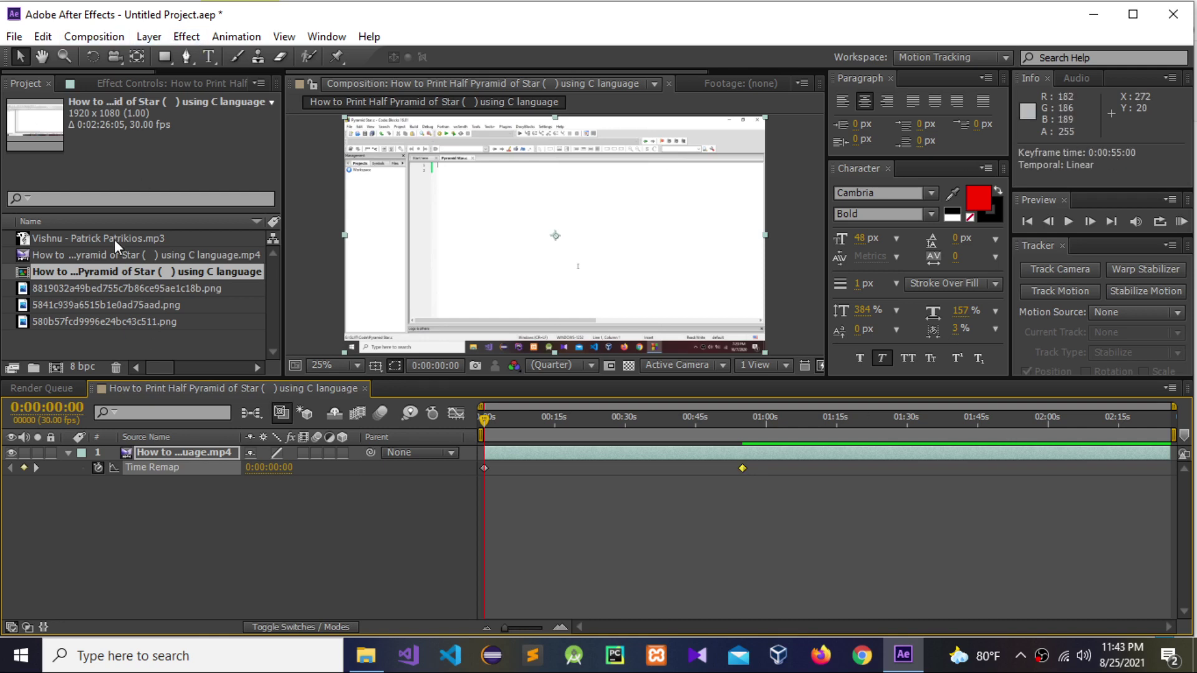
click(100, 37)
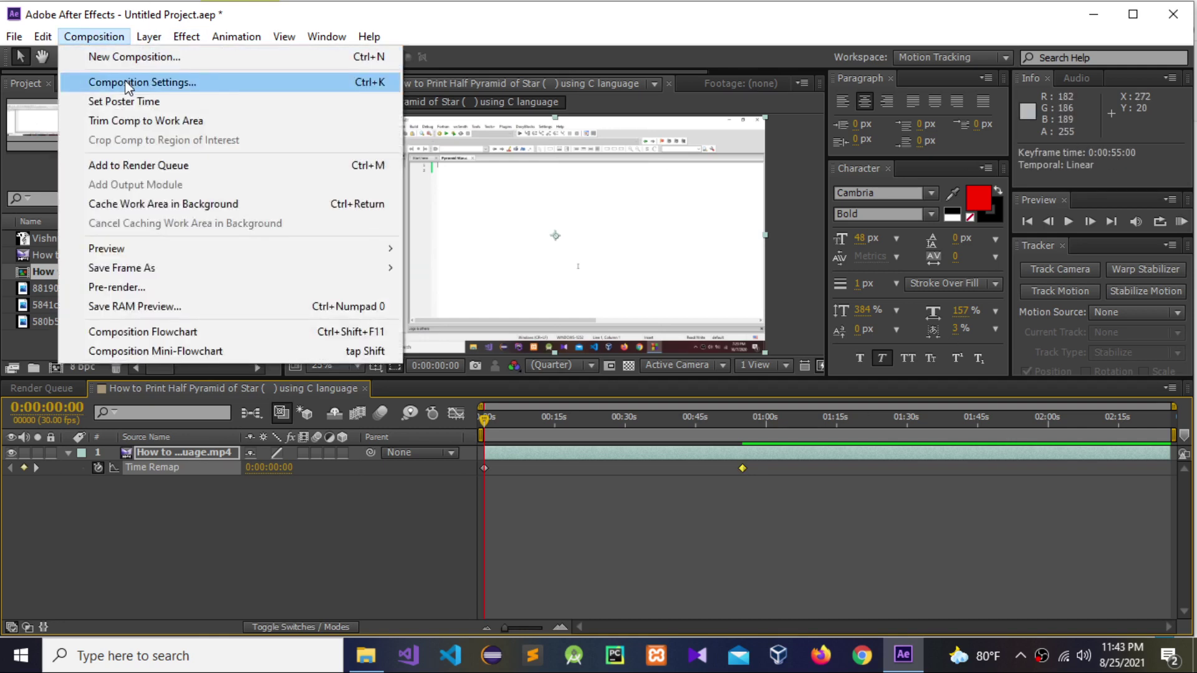
click(145, 81)
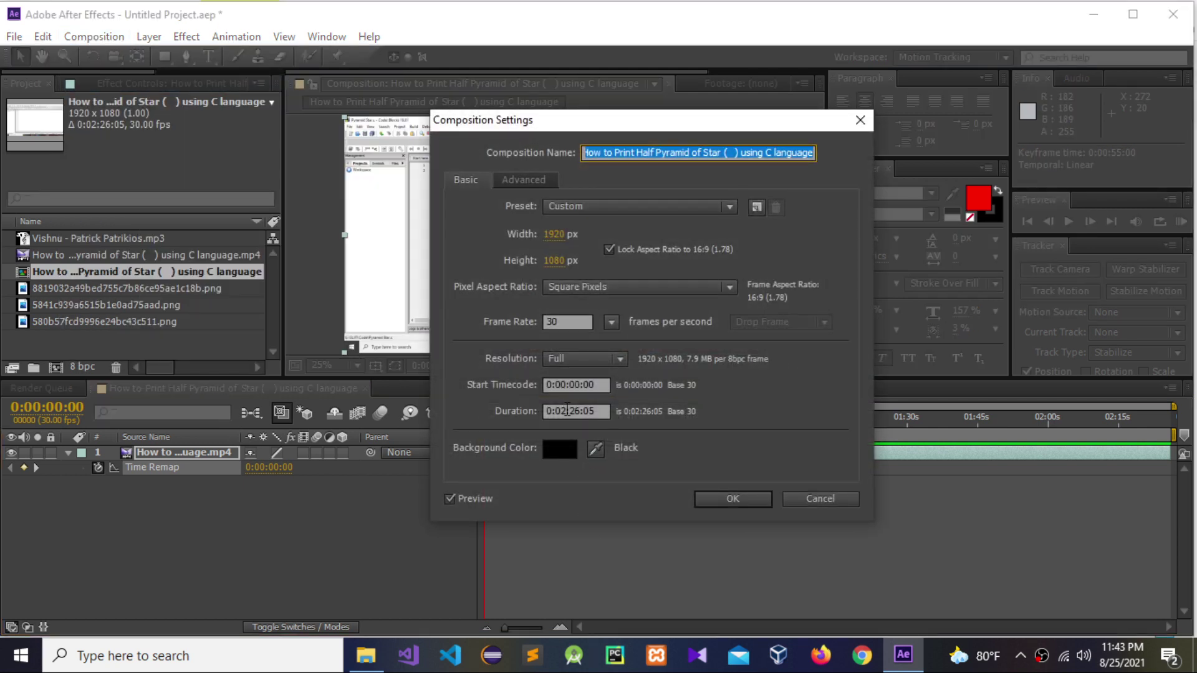
click(563, 410)
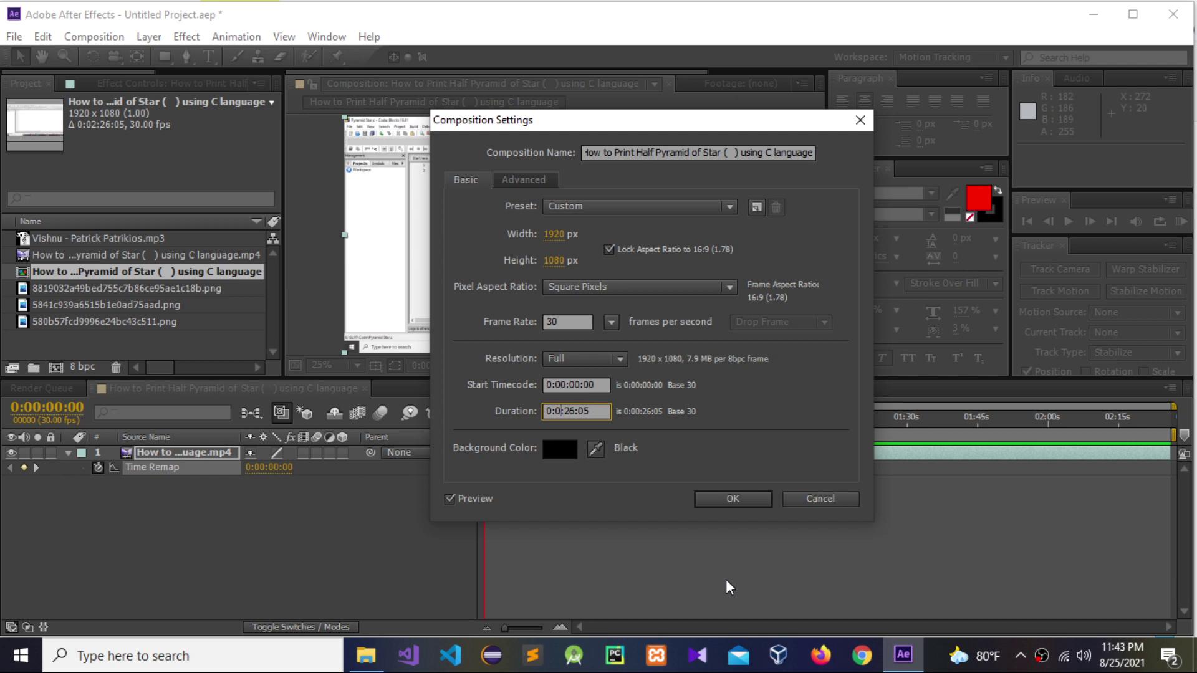
key(BackSpace)
text(0)
key(Delete)
key(Delete)
text(55)
key(BackSpace)
text(0)
Step: Unlock the composition's aspect ratio, set its width to 1080 px, lock the ratio at 1:1, and apply the settings
click(608, 248)
click(554, 234)
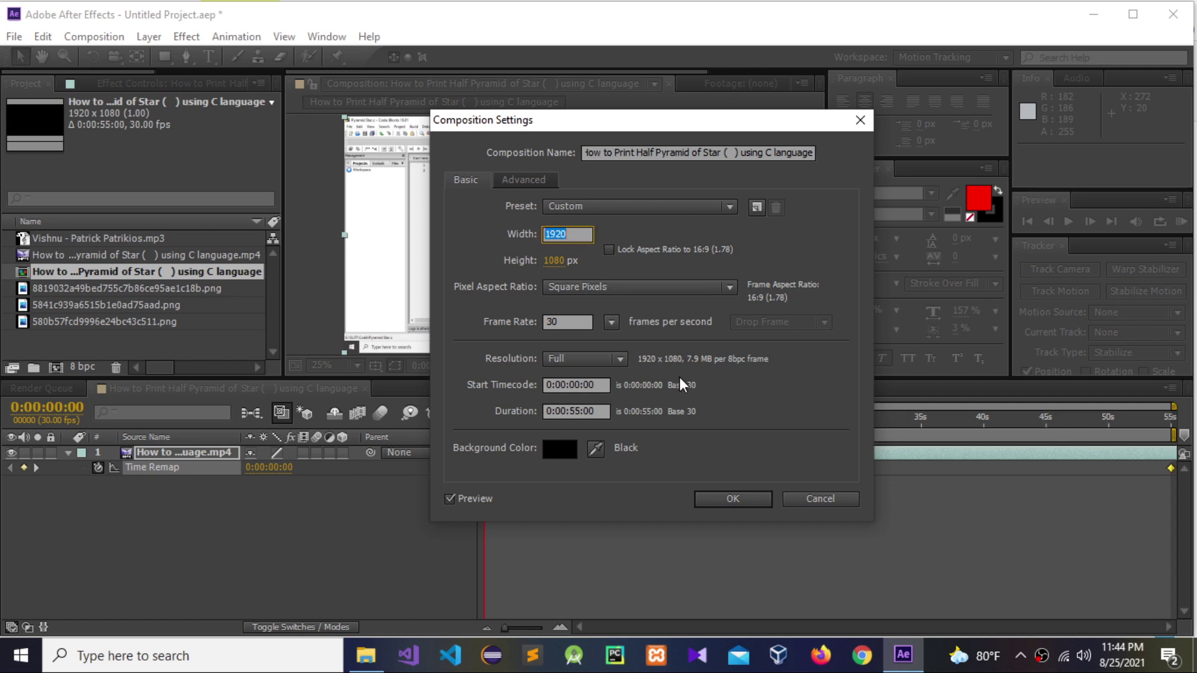
text(1080)
click(611, 250)
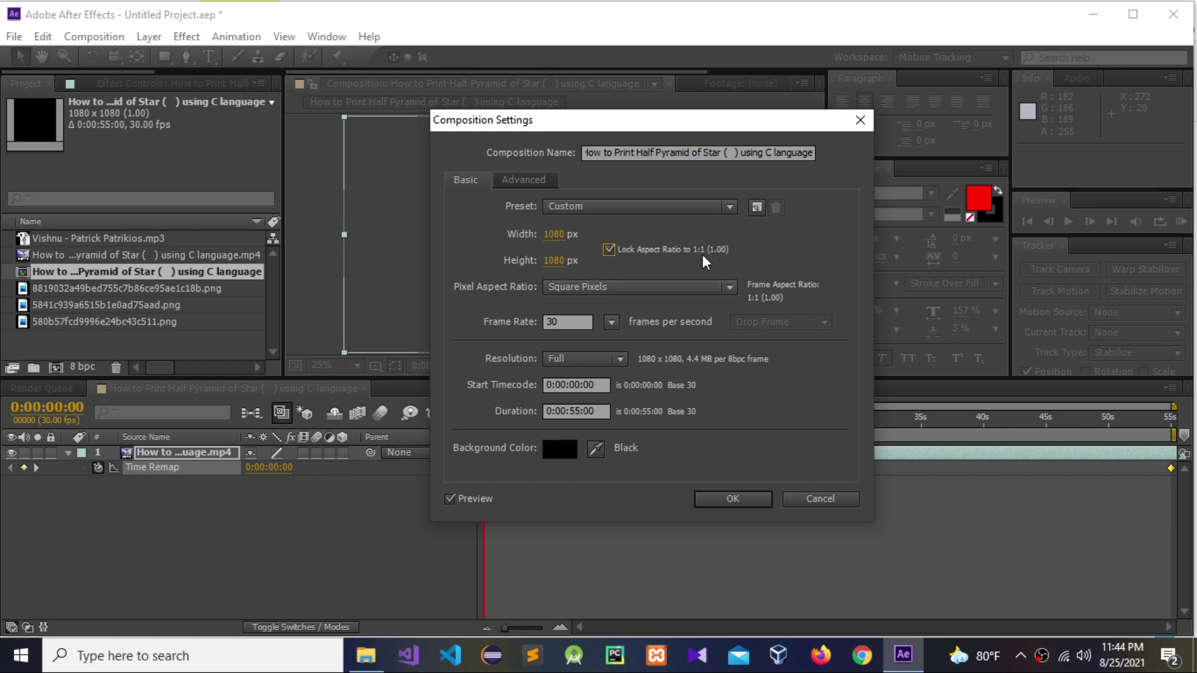
click(732, 499)
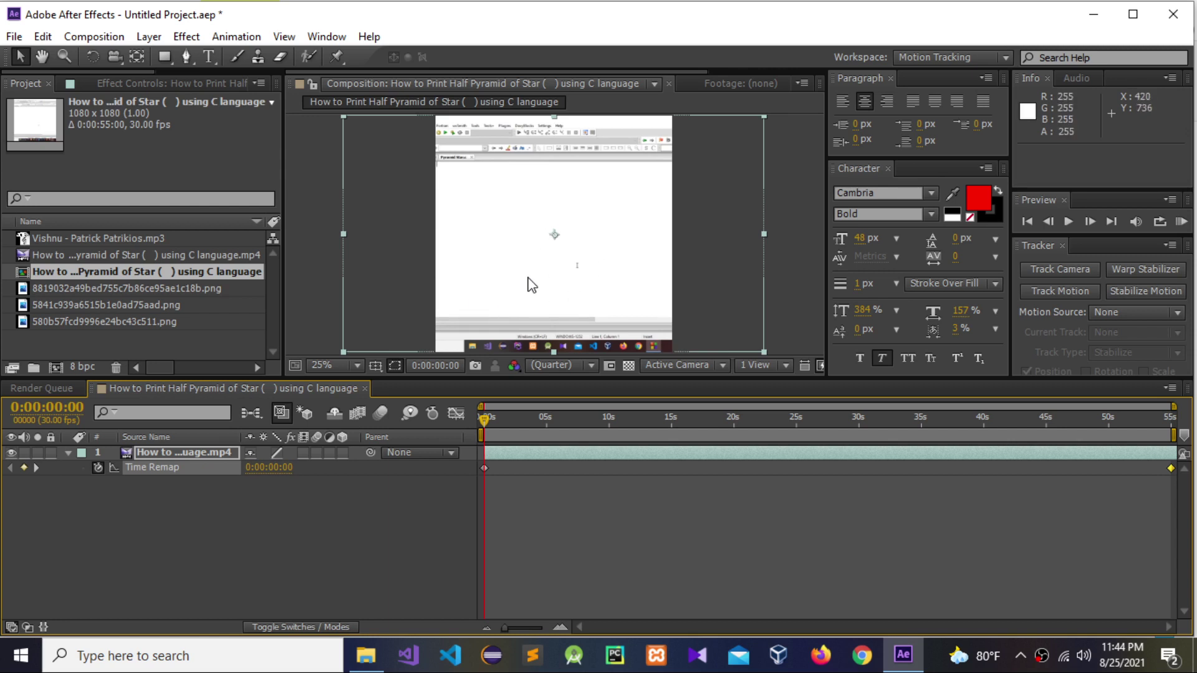
Step: Reposition the video layer to about 684, 536 and set the current time to about 0:00:44:23
drag(528, 284, 558, 275)
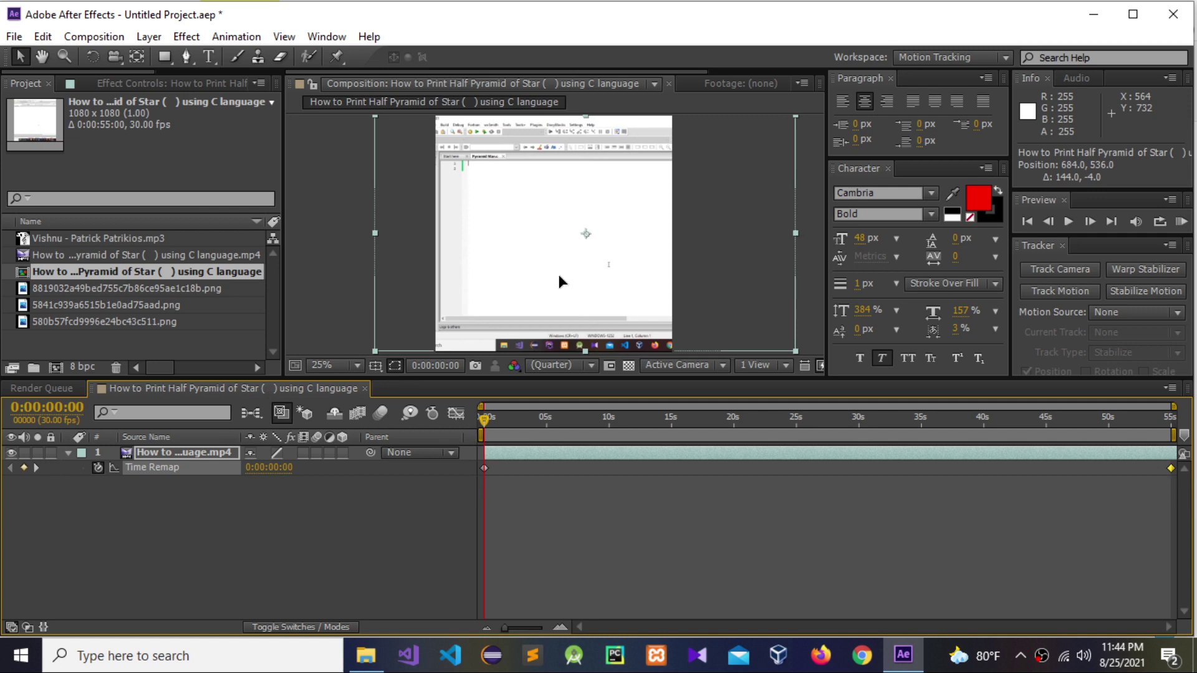
click(559, 282)
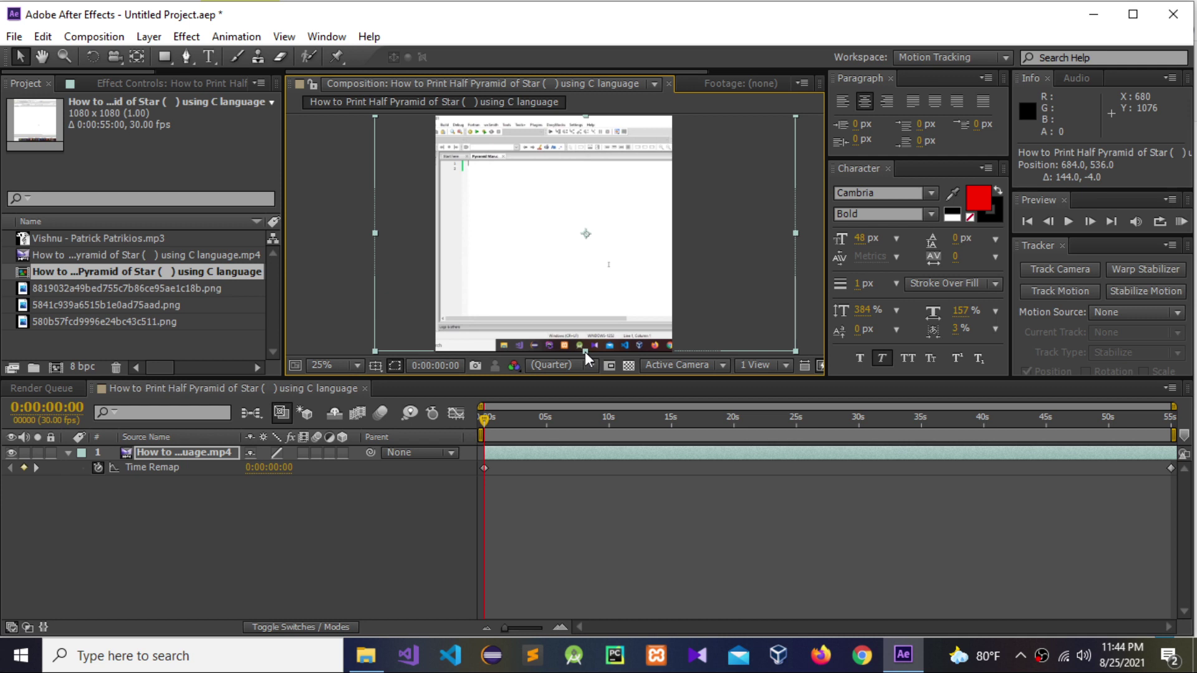
drag(485, 419, 526, 418)
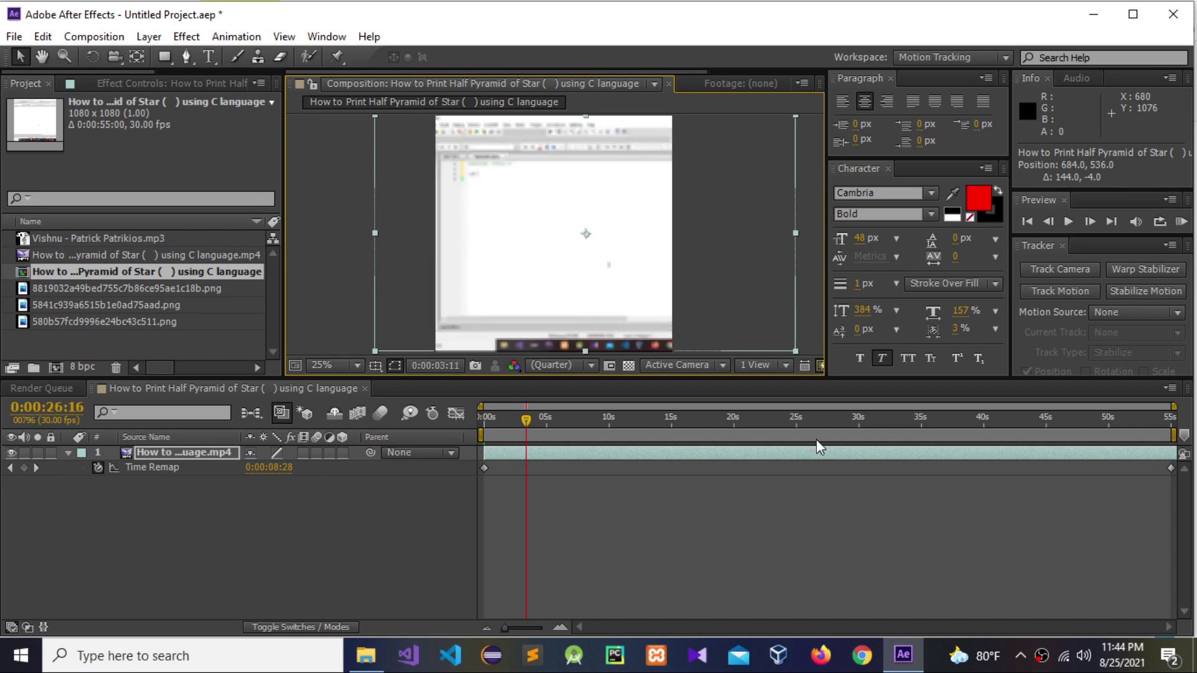
drag(817, 439, 1043, 463)
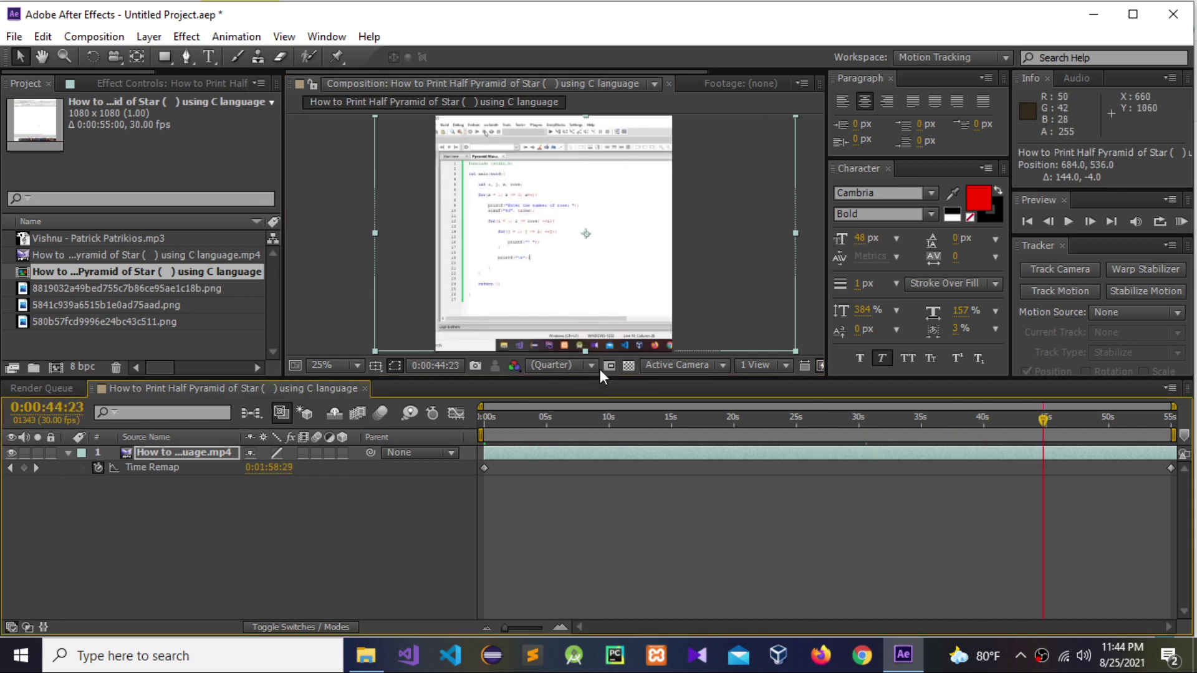
Step: Stretch the video layer to about 123% width and 159% height, and position it at about 760, 812
key(comma)
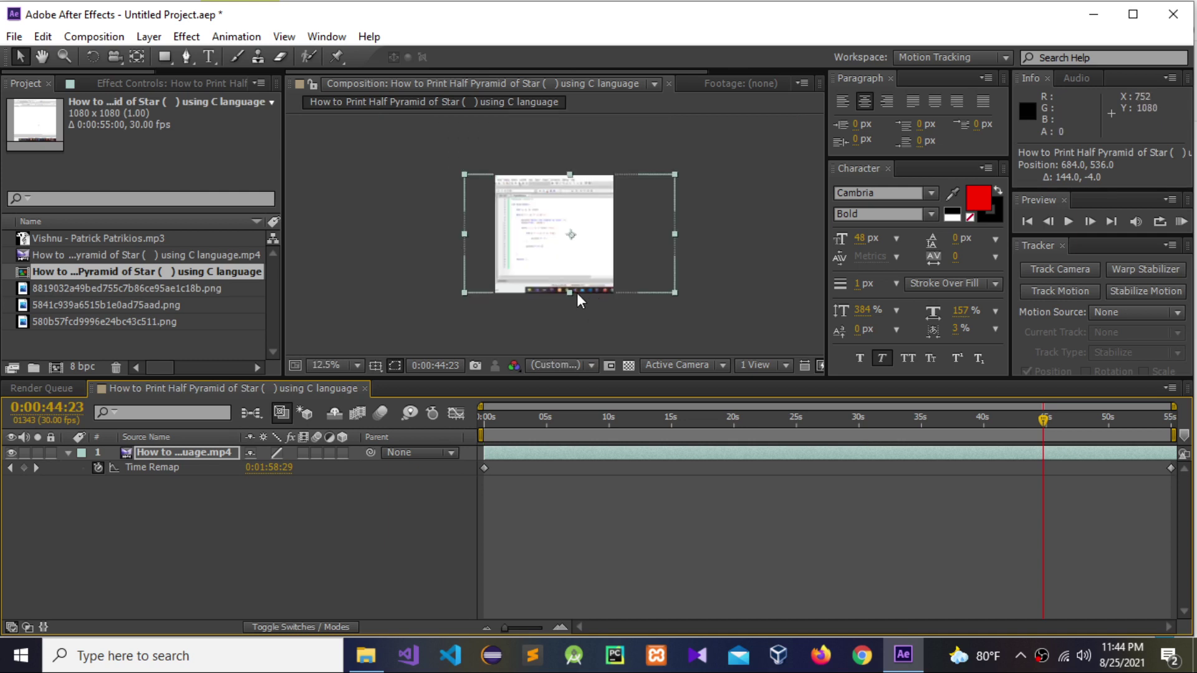
drag(570, 294, 579, 331)
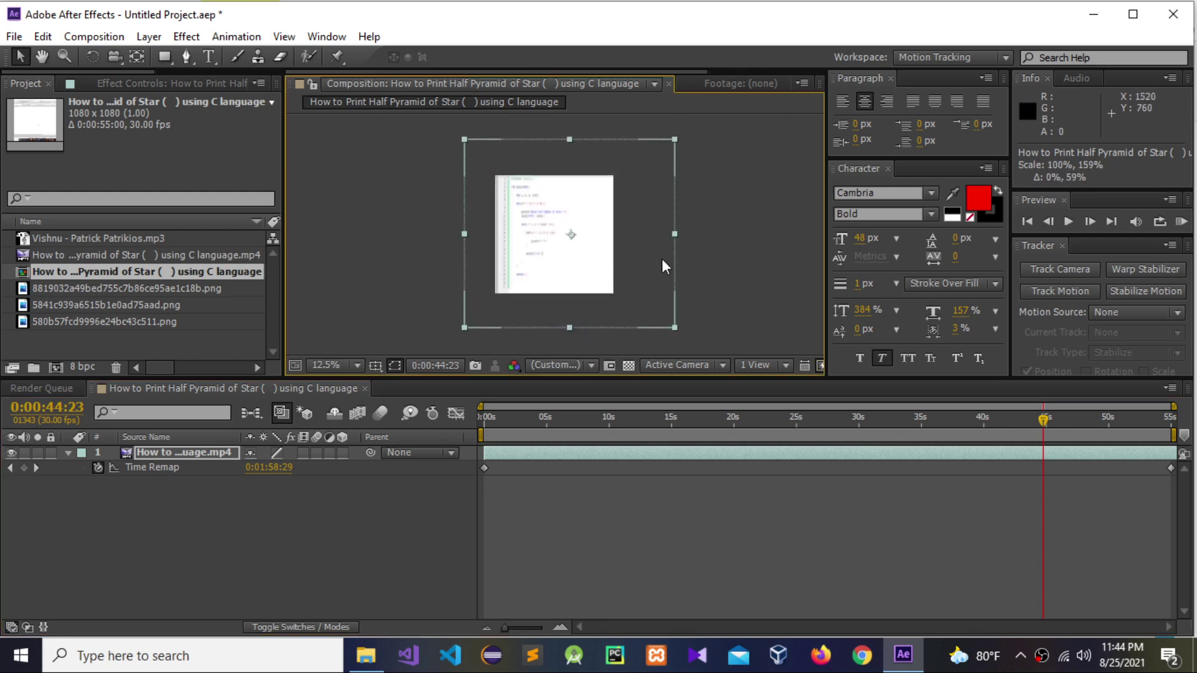
drag(531, 197, 534, 235)
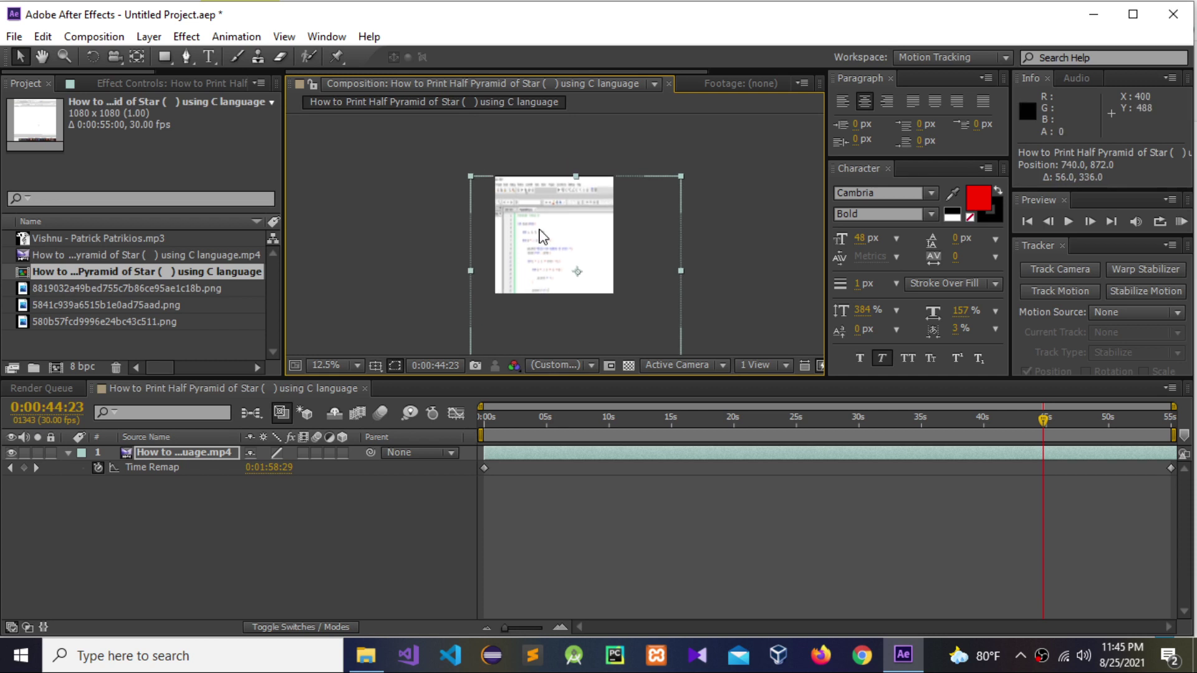
key(.)
mouse_move(495, 187)
mouse_down()
mouse_move(484, 177)
mouse_move(507, 172)
mouse_up()
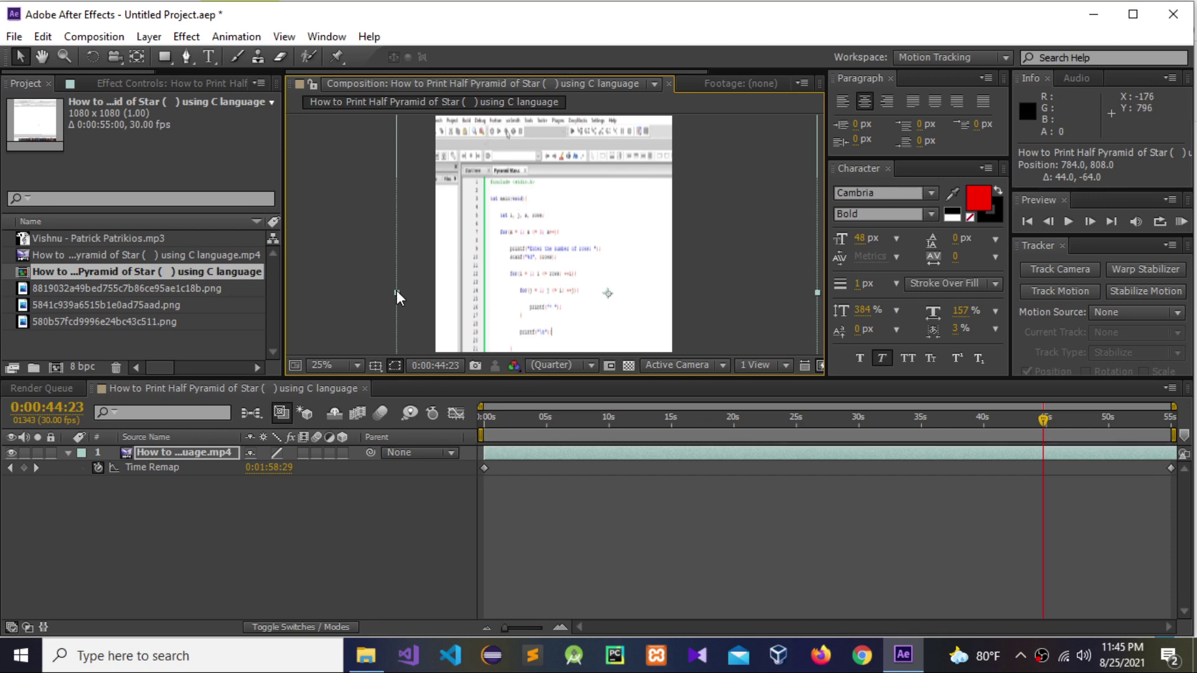
drag(396, 289, 347, 288)
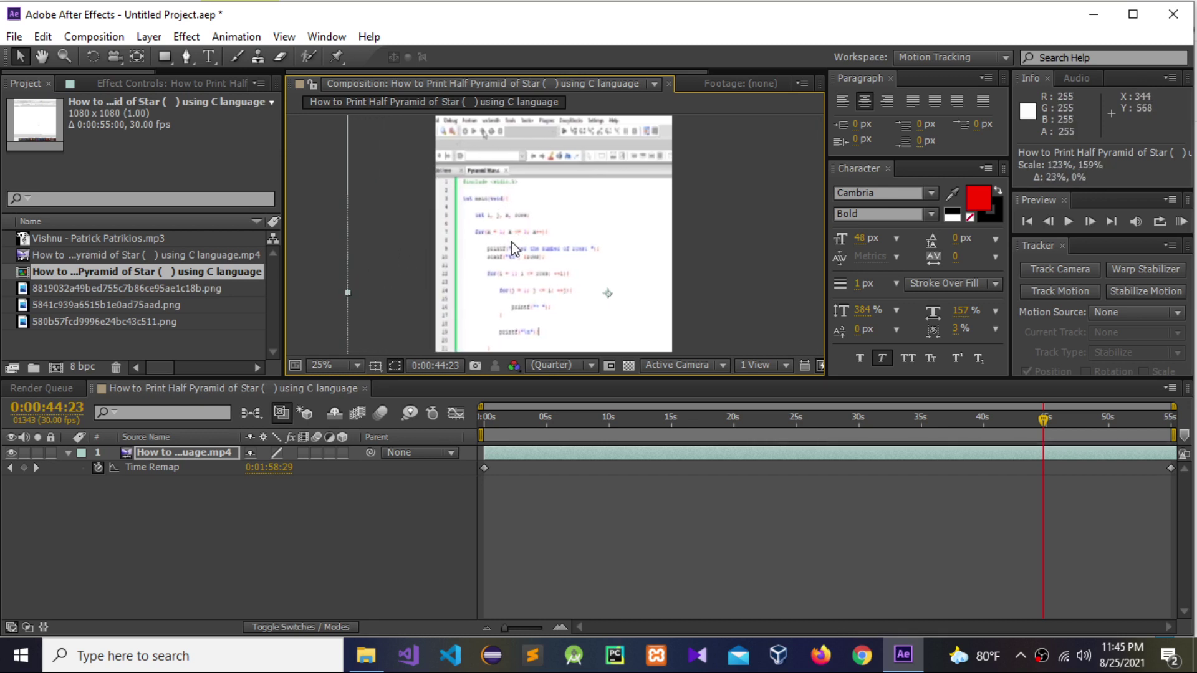
mouse_move(510, 245)
mouse_down()
mouse_move(491, 239)
mouse_move(504, 245)
mouse_up()
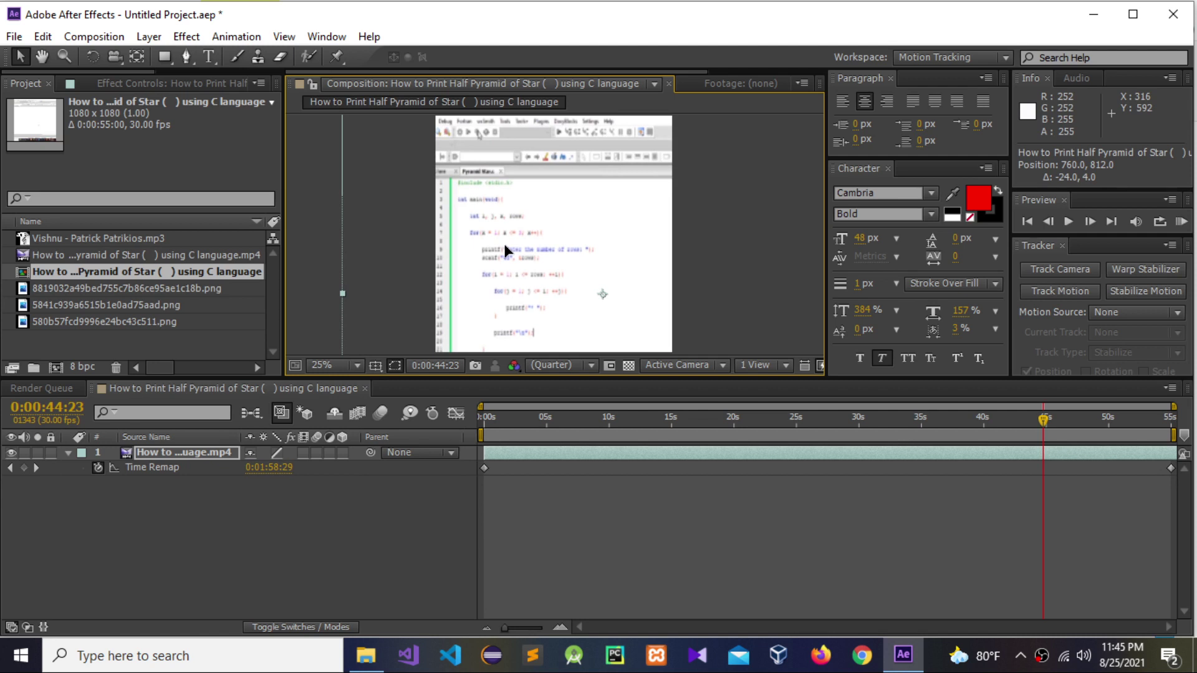
Step: Reduce the video layer's vertical scale and reposition it to about 760, 668 so it fills the top of the frame
key(comma)
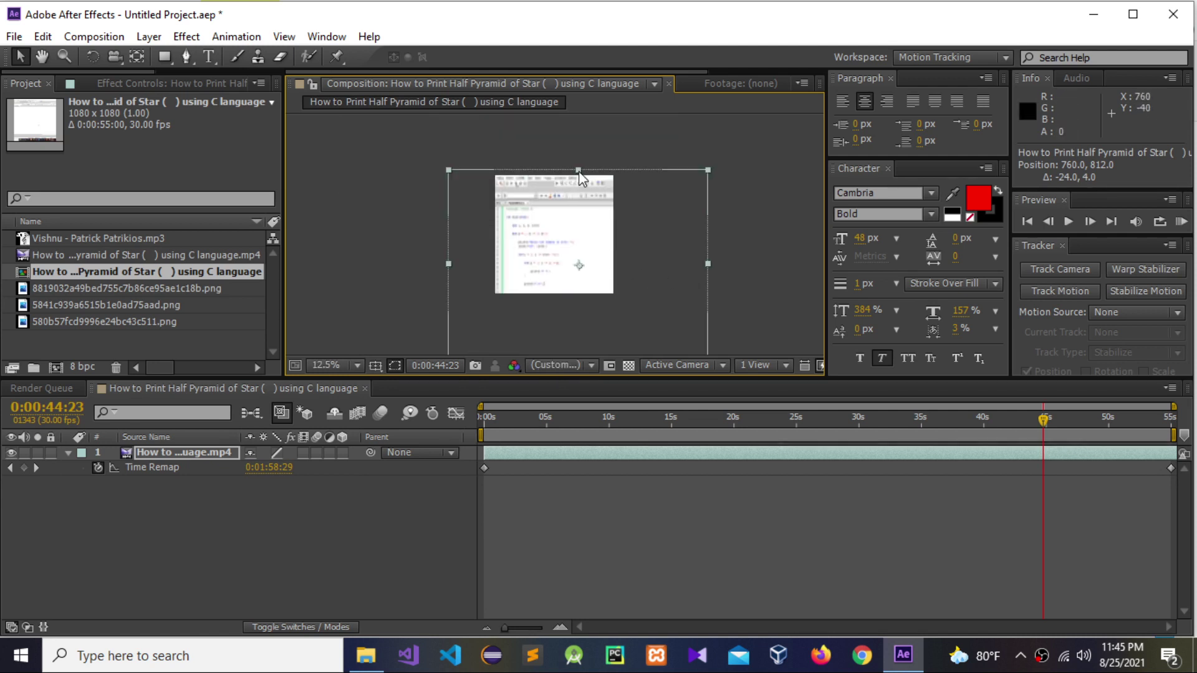
drag(579, 173, 581, 178)
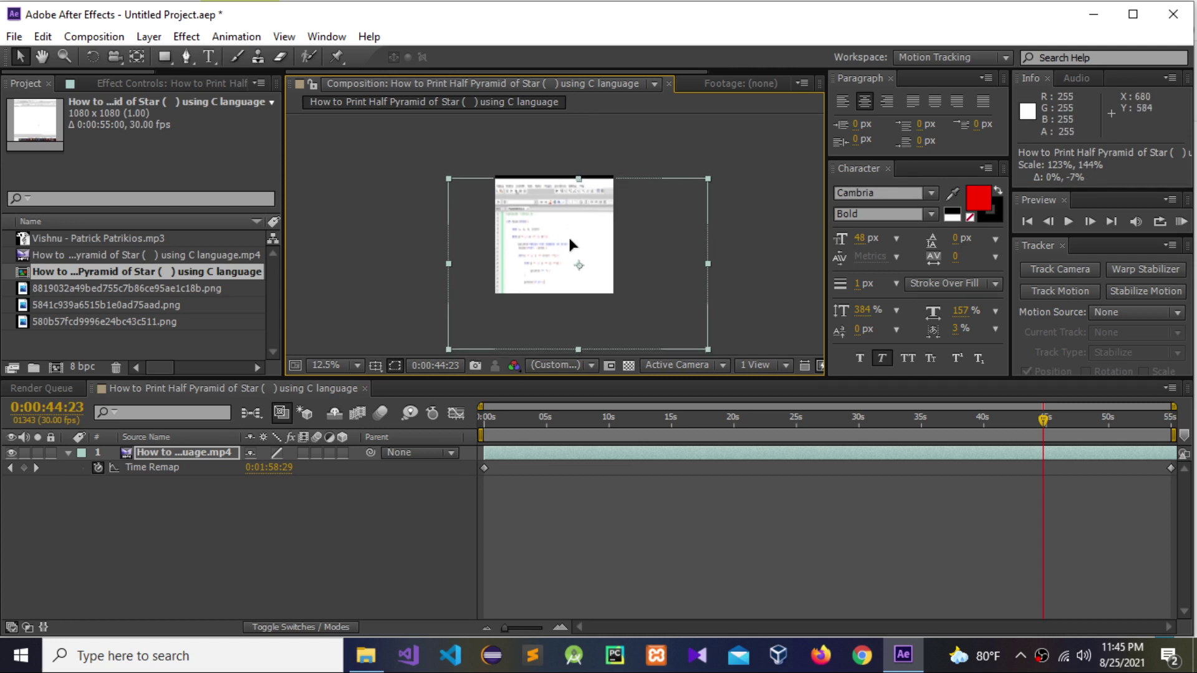
drag(567, 234, 570, 230)
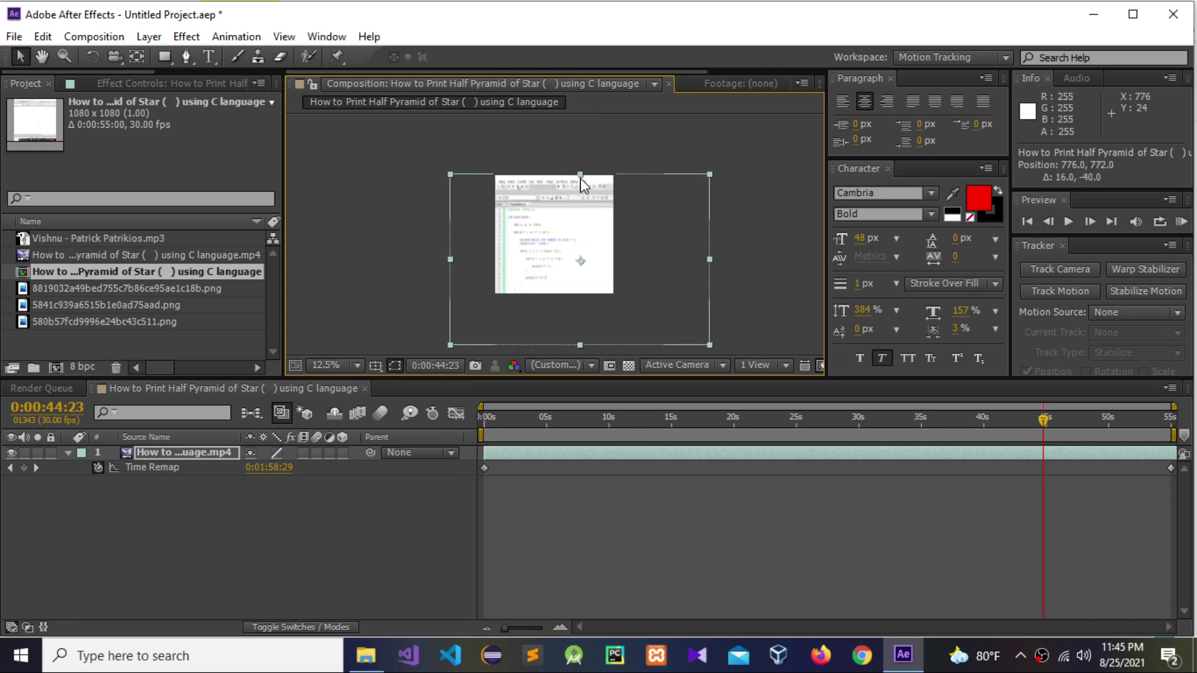
mouse_move(580, 178)
mouse_down()
mouse_move(569, 221)
mouse_move(566, 196)
mouse_up()
Step: Inspect the legibility and framing of the C code in the square composition at higher magnification
key(period)
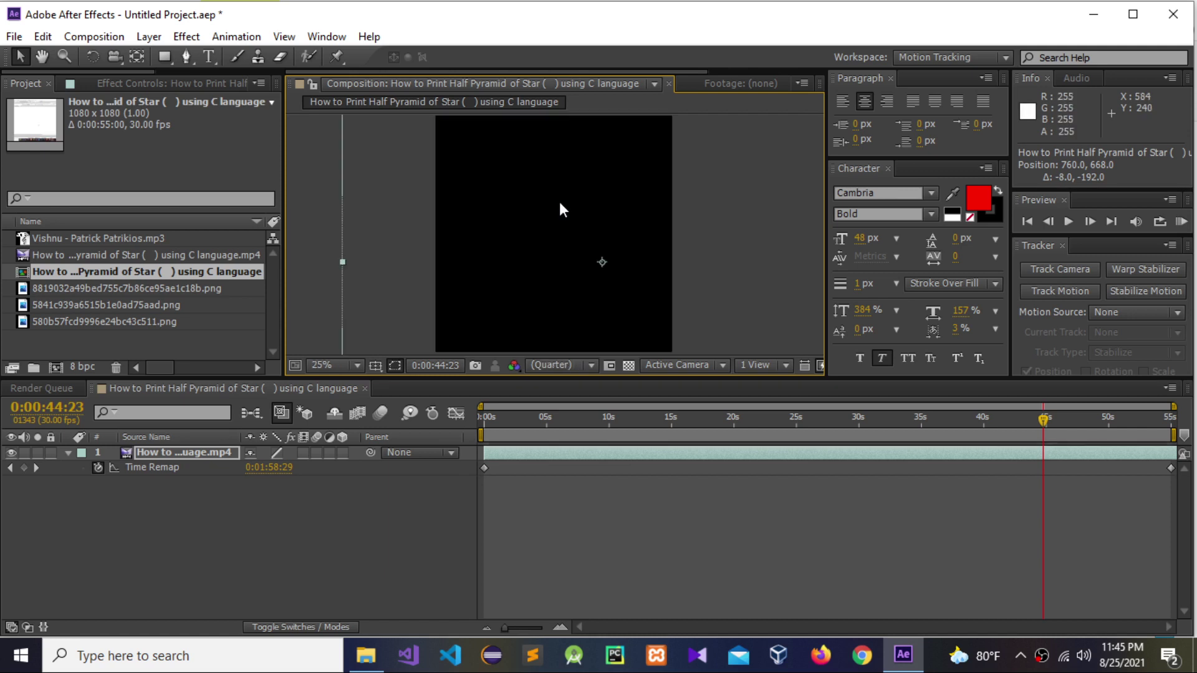
key(period)
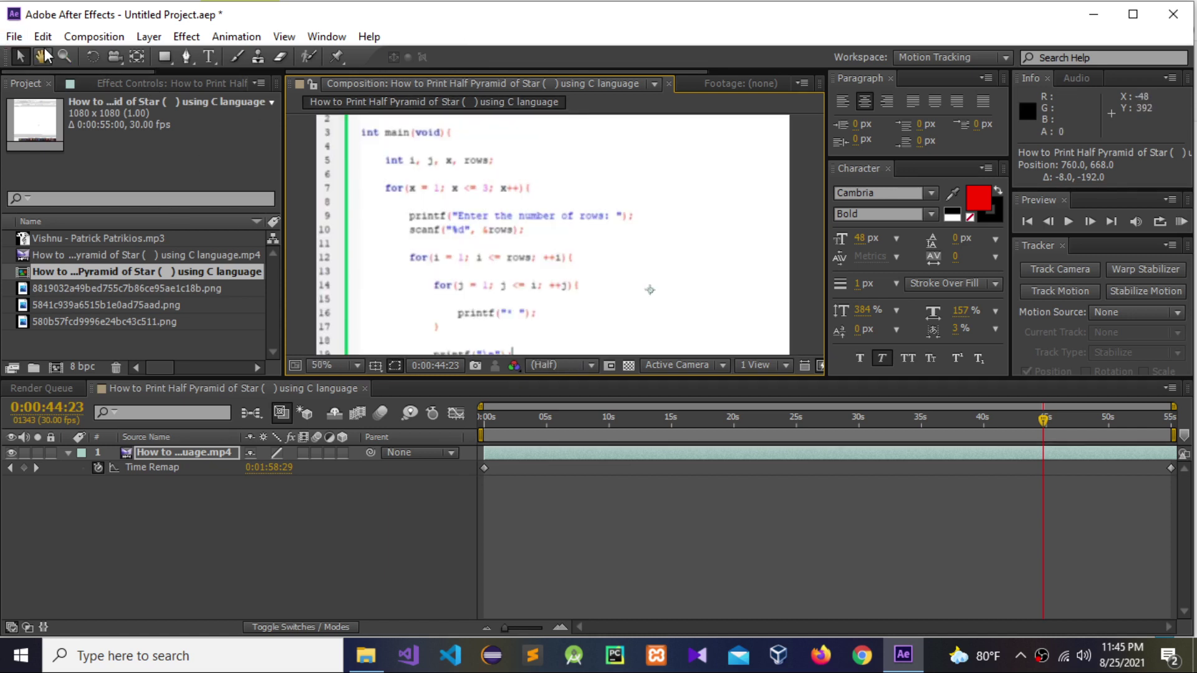
click(42, 56)
drag(409, 164, 473, 164)
drag(499, 333, 497, 166)
mouse_move(527, 271)
mouse_down()
mouse_move(513, 171)
mouse_move(513, 271)
mouse_up()
drag(503, 143, 521, 269)
key(comma)
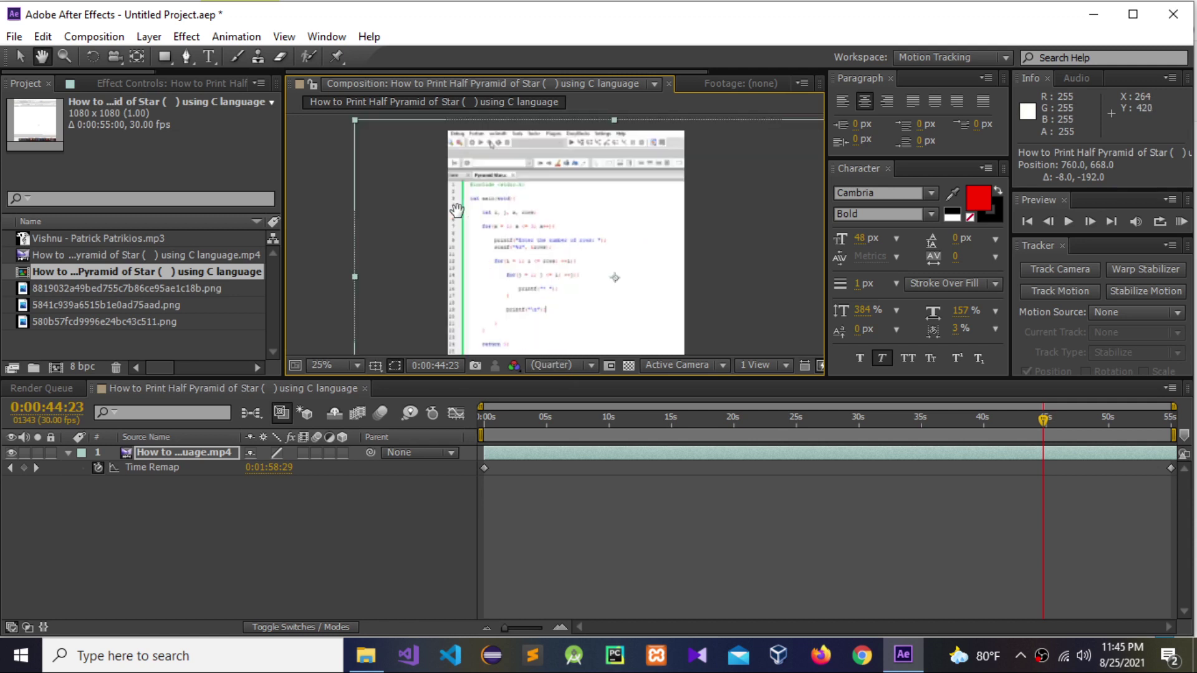
Step: Split the video layer at 0:00:47:19, just before the console output of the C program fills the frame
key(period)
key(comma)
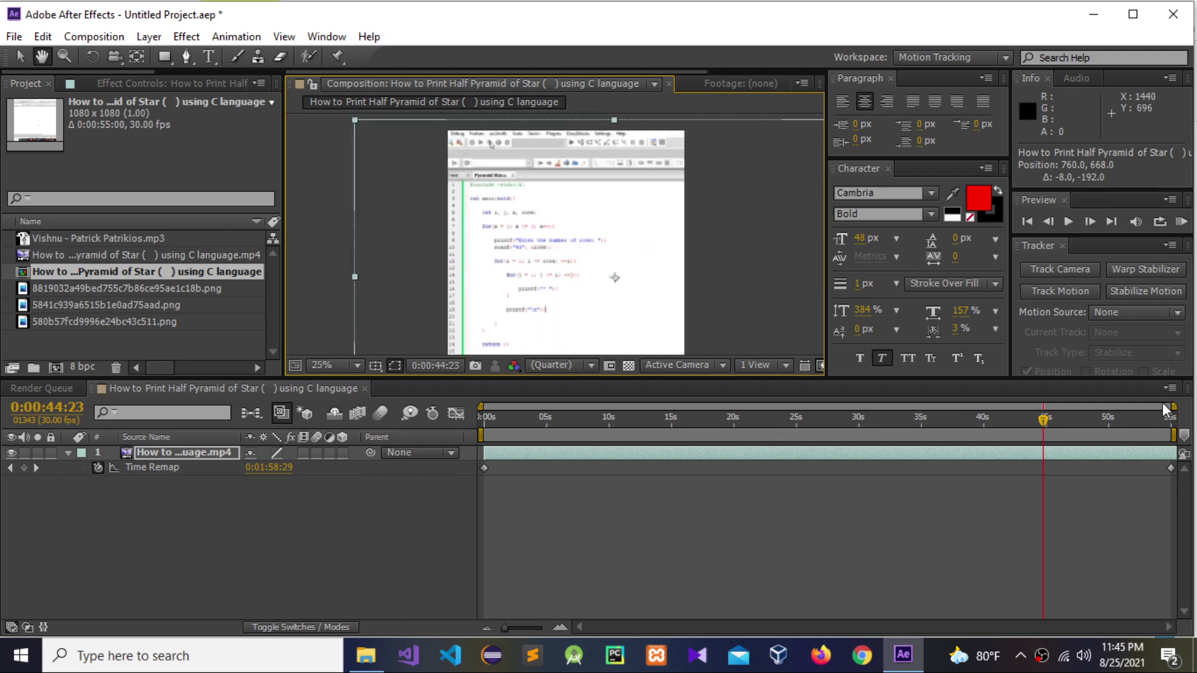
drag(1041, 419, 1136, 445)
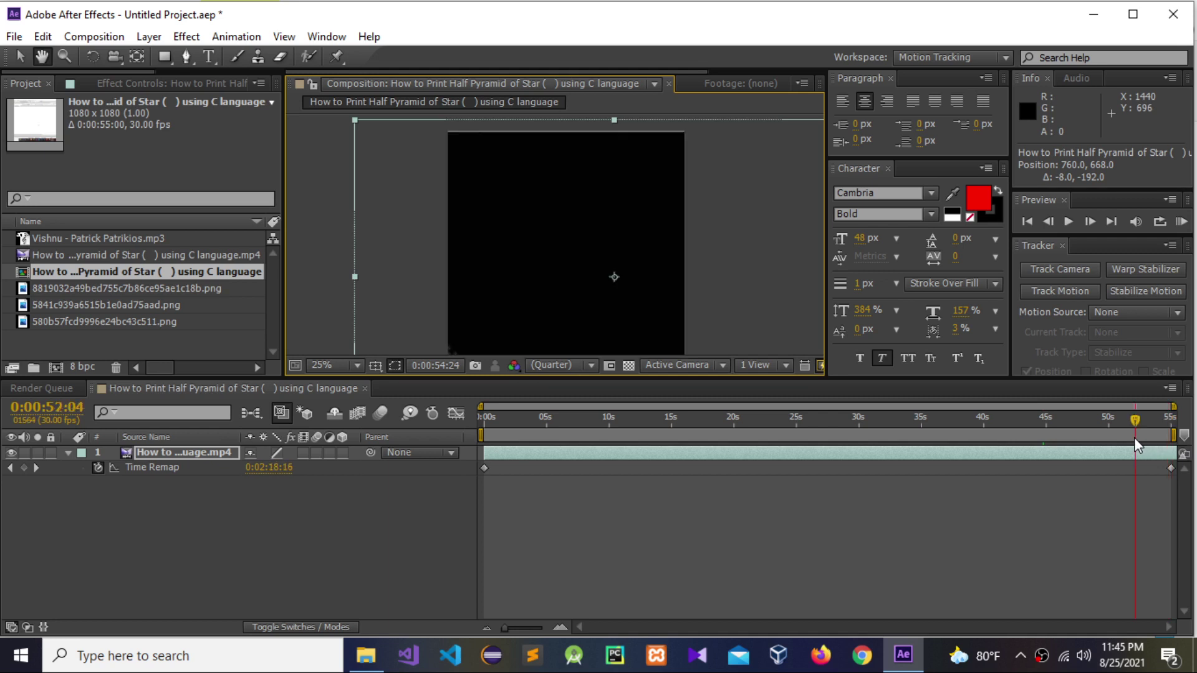
key(comma)
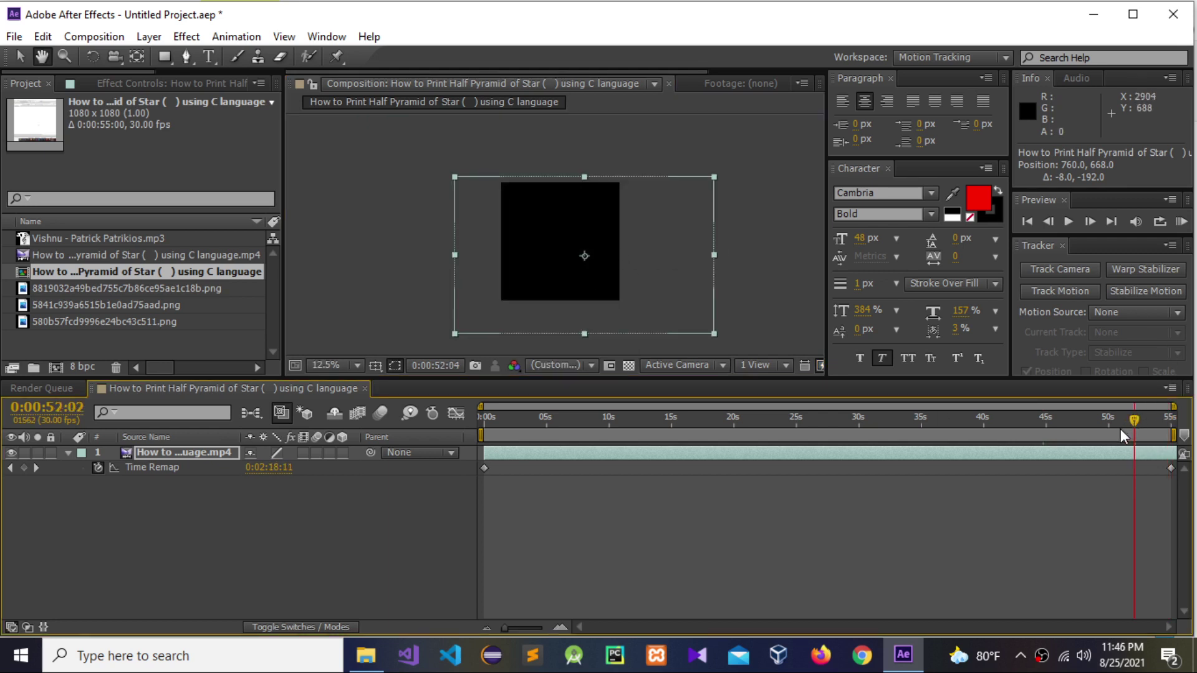
drag(1120, 430, 1112, 432)
click(1102, 431)
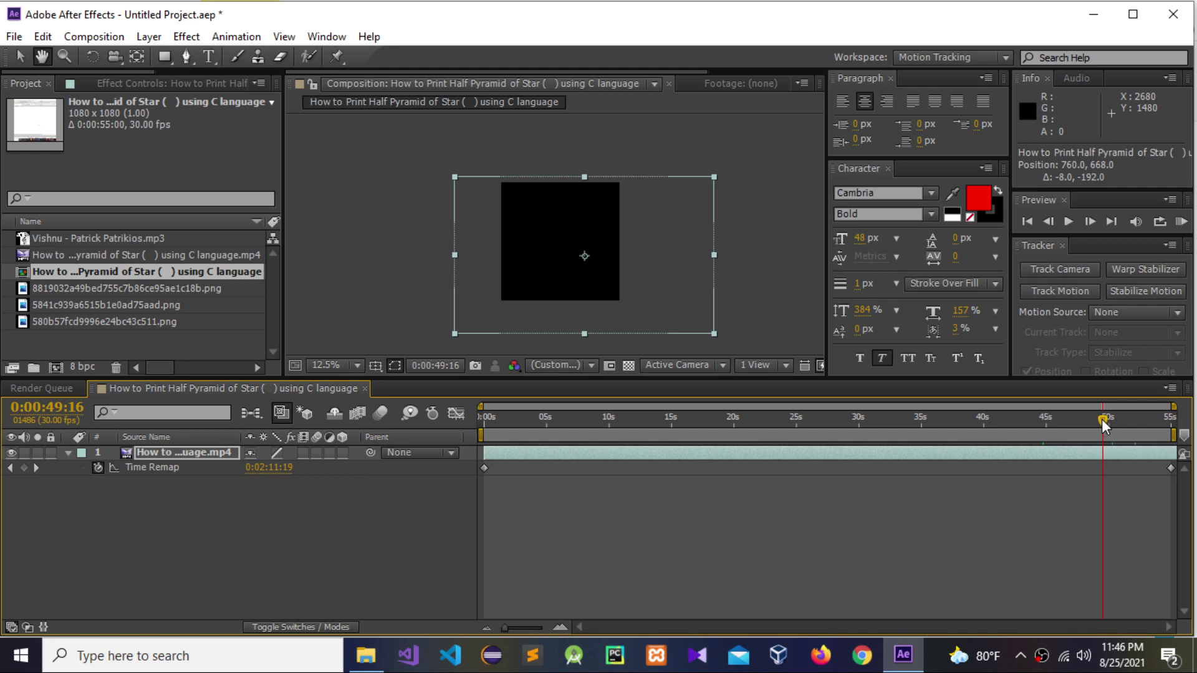
drag(1104, 425, 1080, 421)
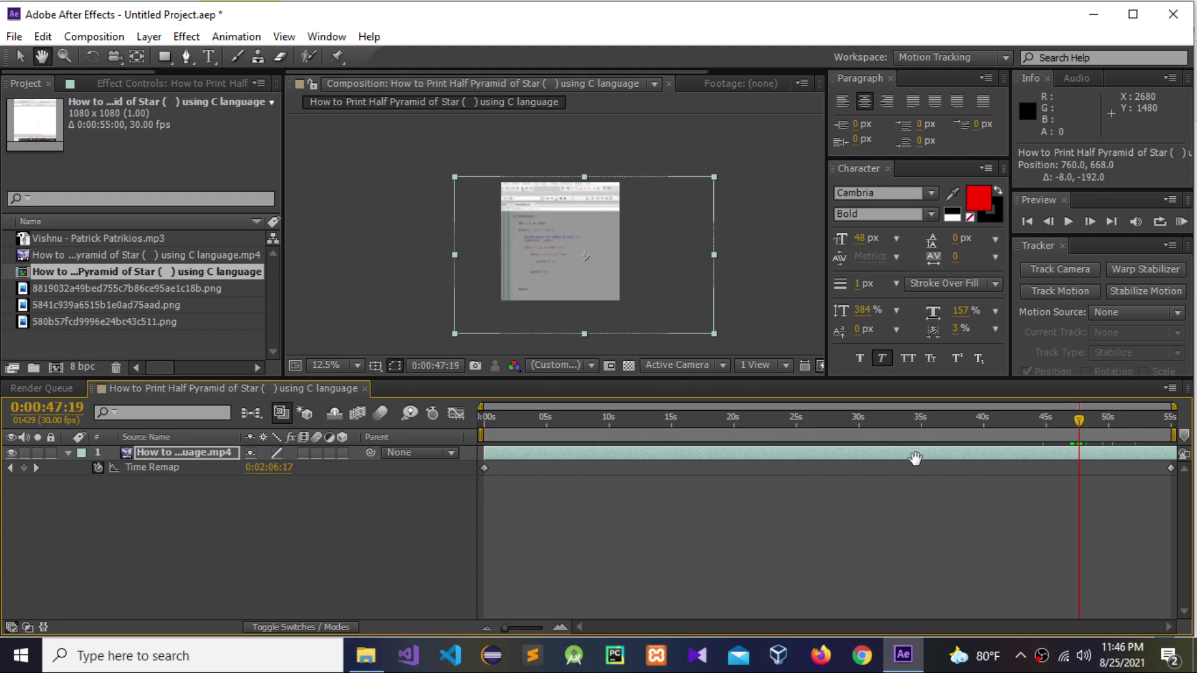
click(19, 58)
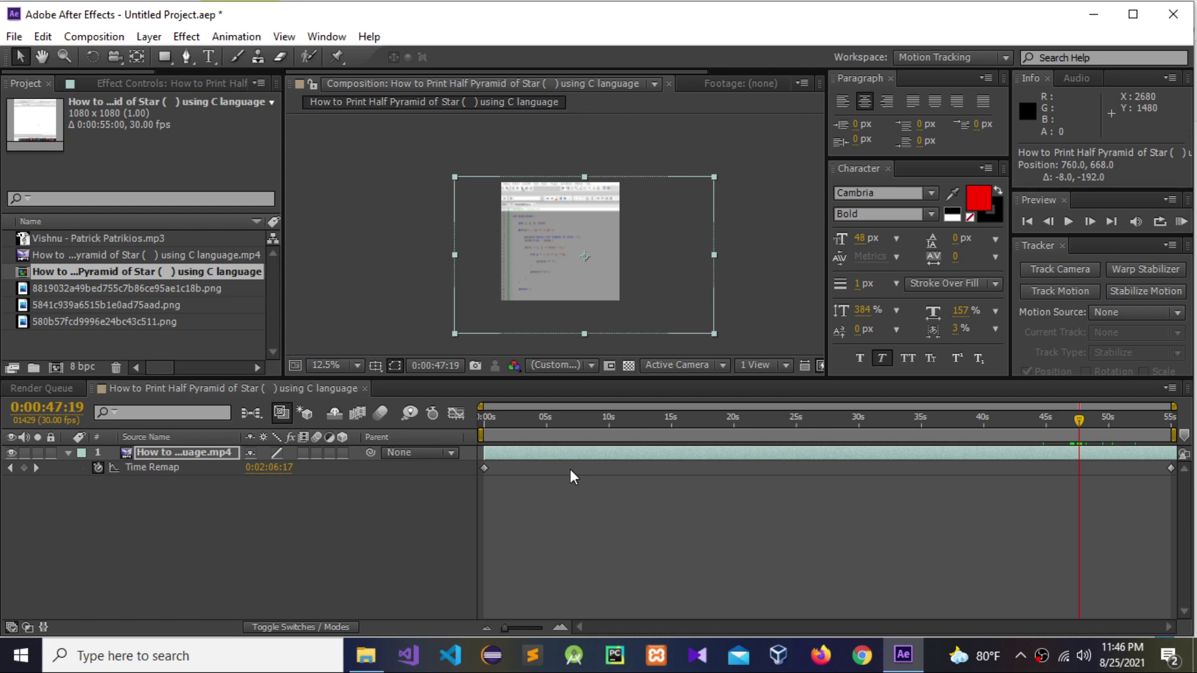
key(ctrl+shift+d)
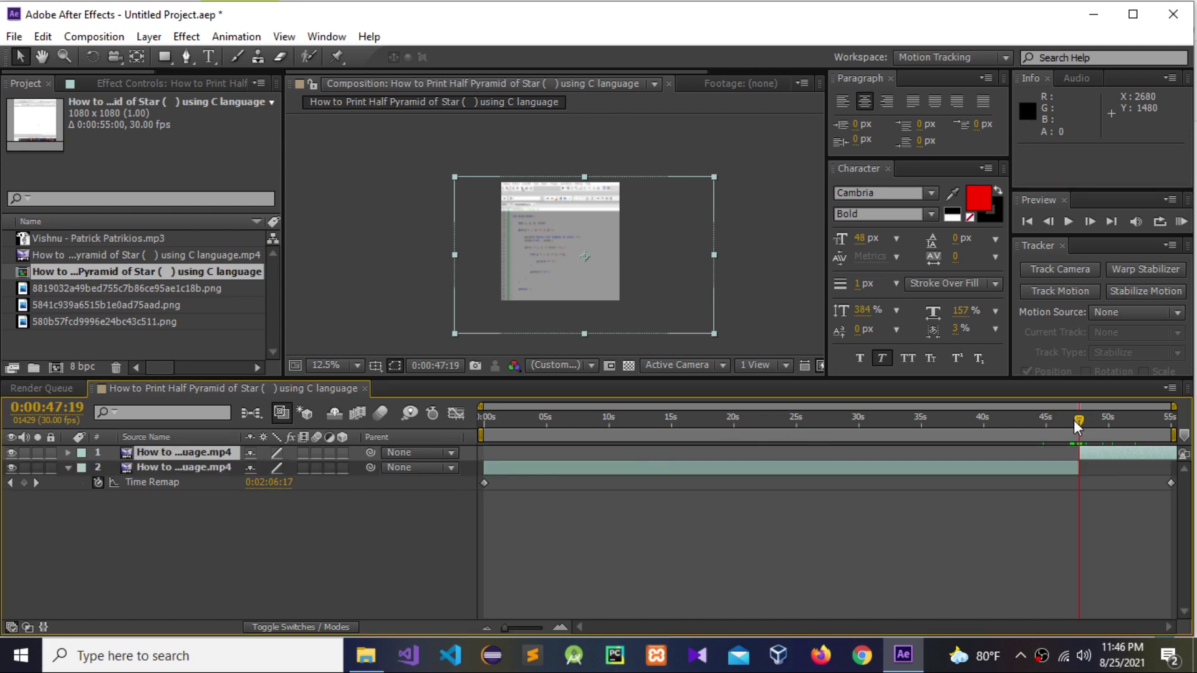
Step: Position the console-output segment at about 1180, 716 so the console window's top-left corner meets the frame's corner
drag(1075, 420, 1082, 421)
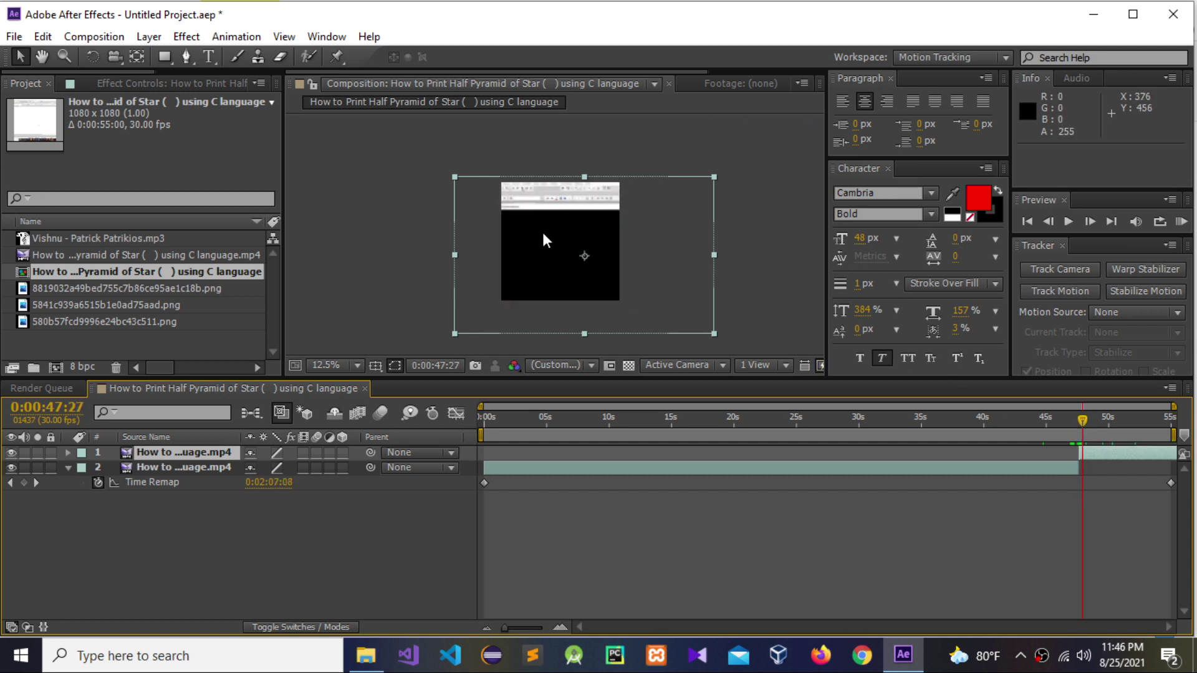
drag(547, 255, 564, 236)
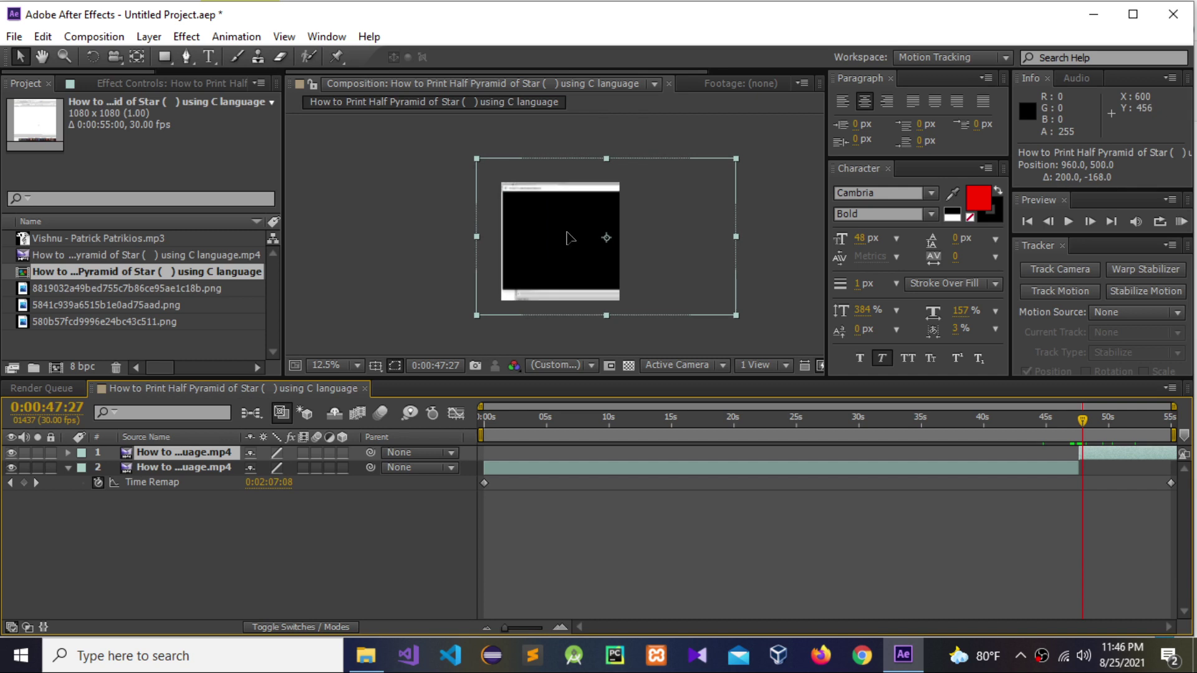
scroll(564, 237, up, 1)
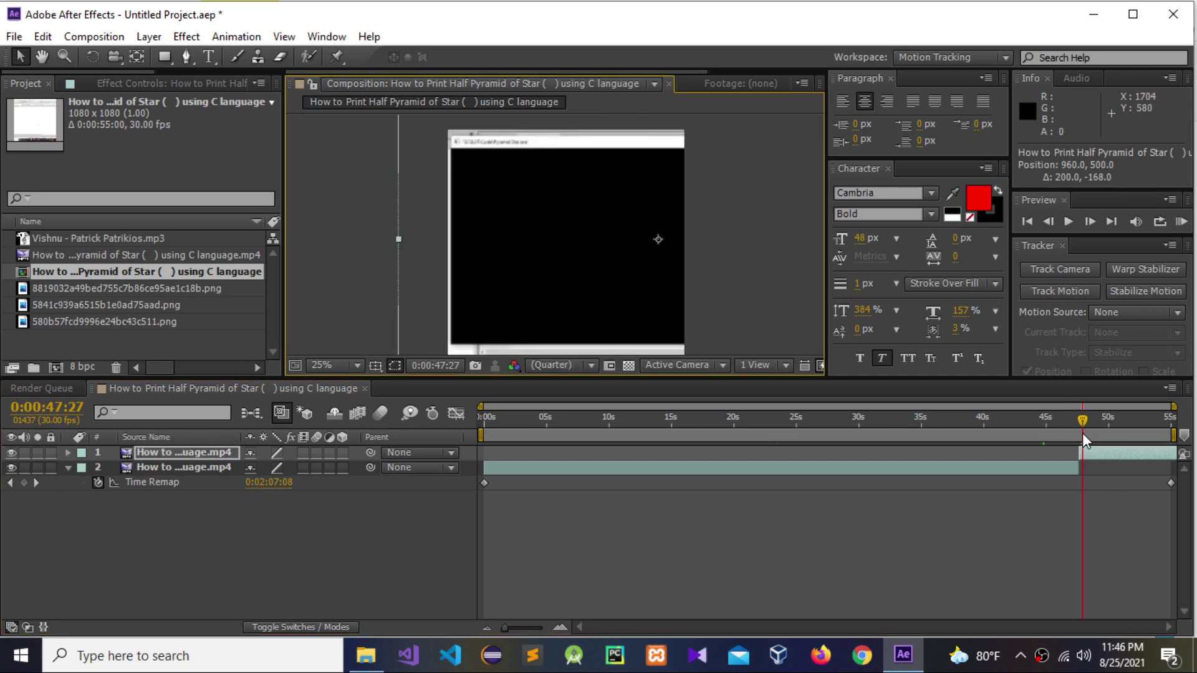
drag(1083, 427, 1116, 428)
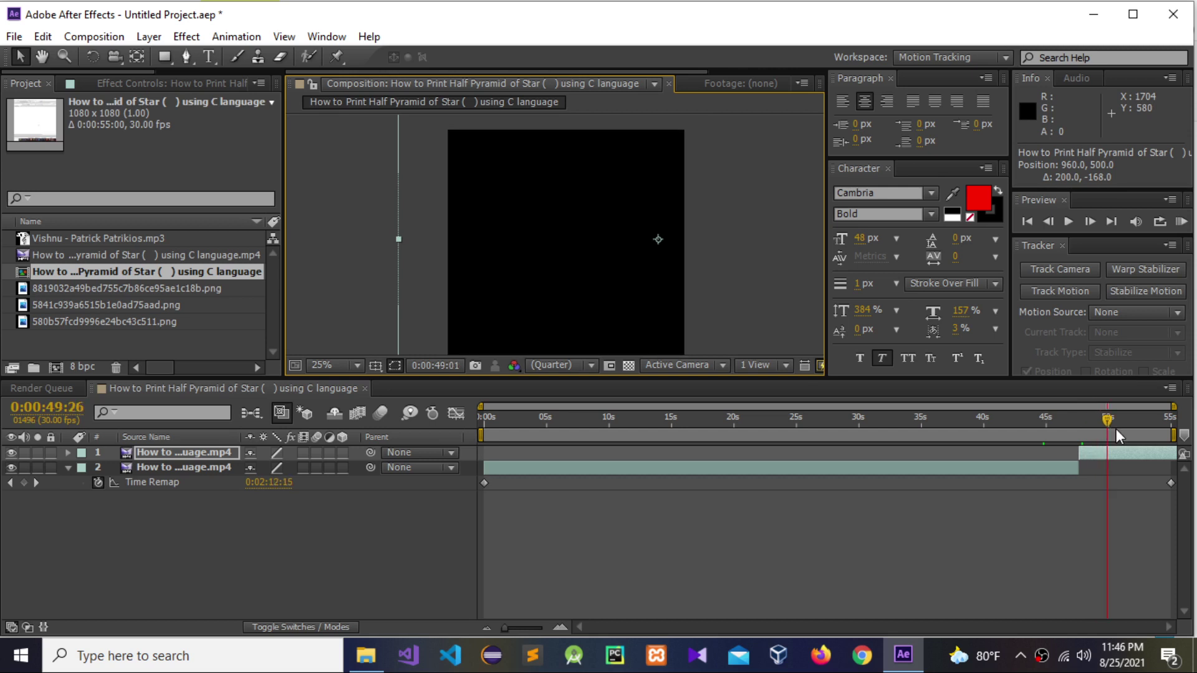
drag(584, 201, 623, 248)
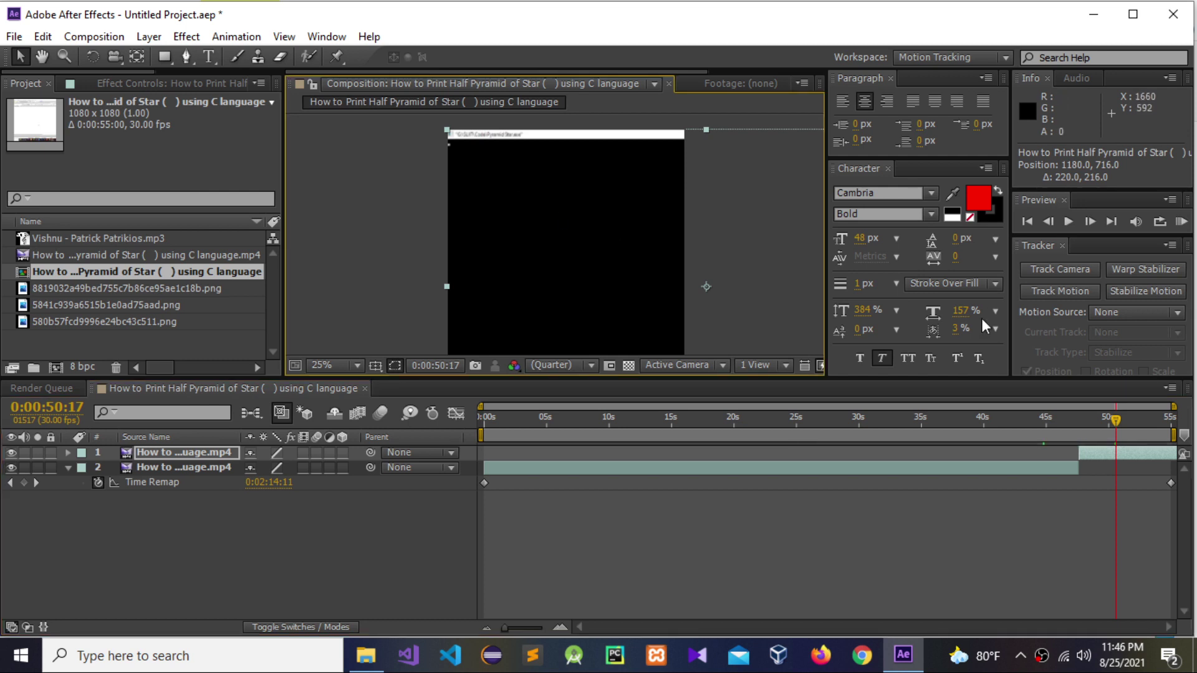
Step: Enlarge the console-output segment to about 130% width and 147% height, and position it at about 1228, 788
drag(1116, 423, 1147, 425)
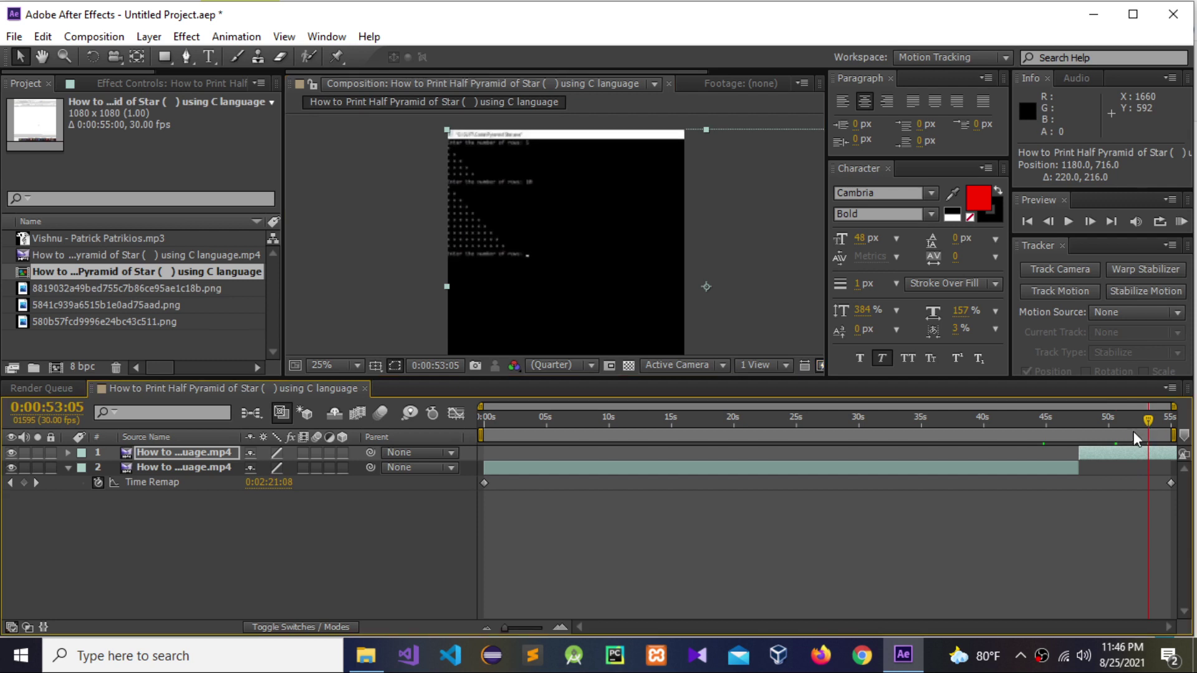
key(comma)
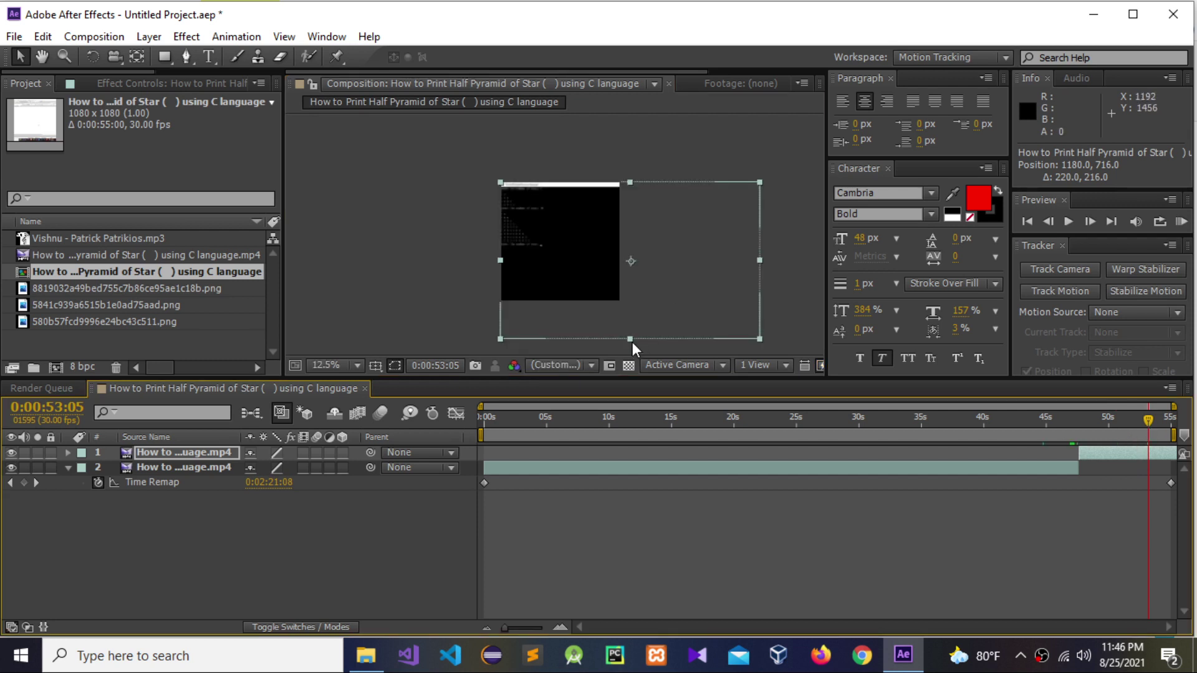
drag(630, 340, 632, 346)
drag(762, 260, 770, 260)
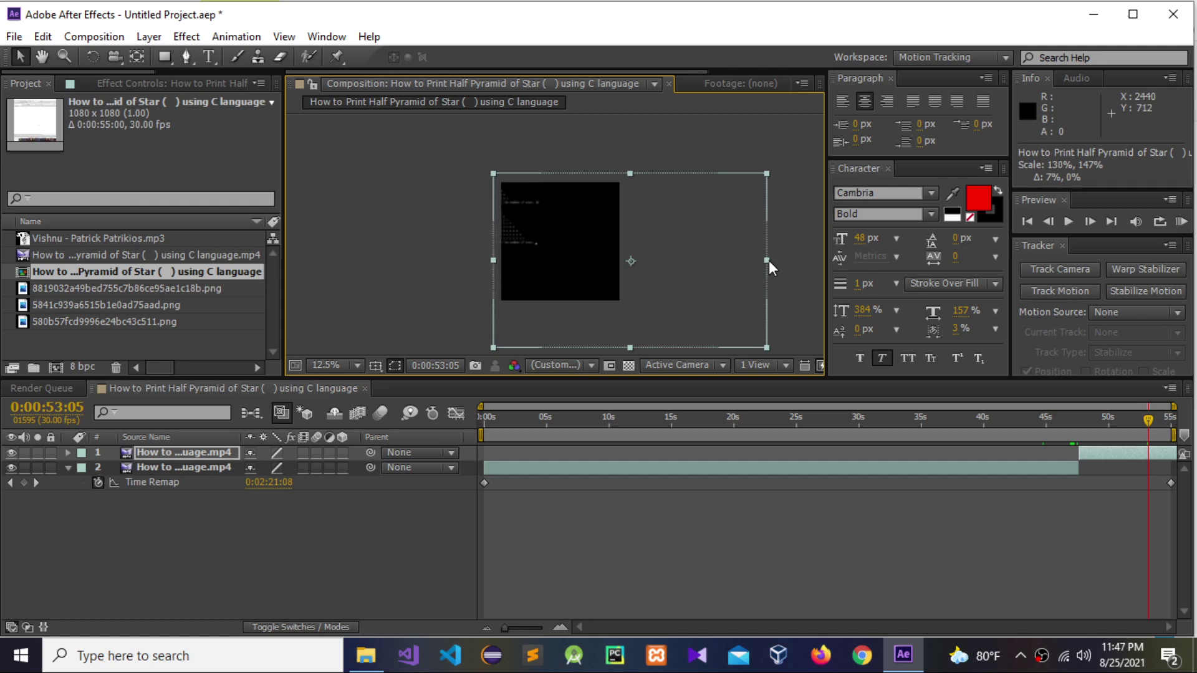
drag(556, 243, 558, 245)
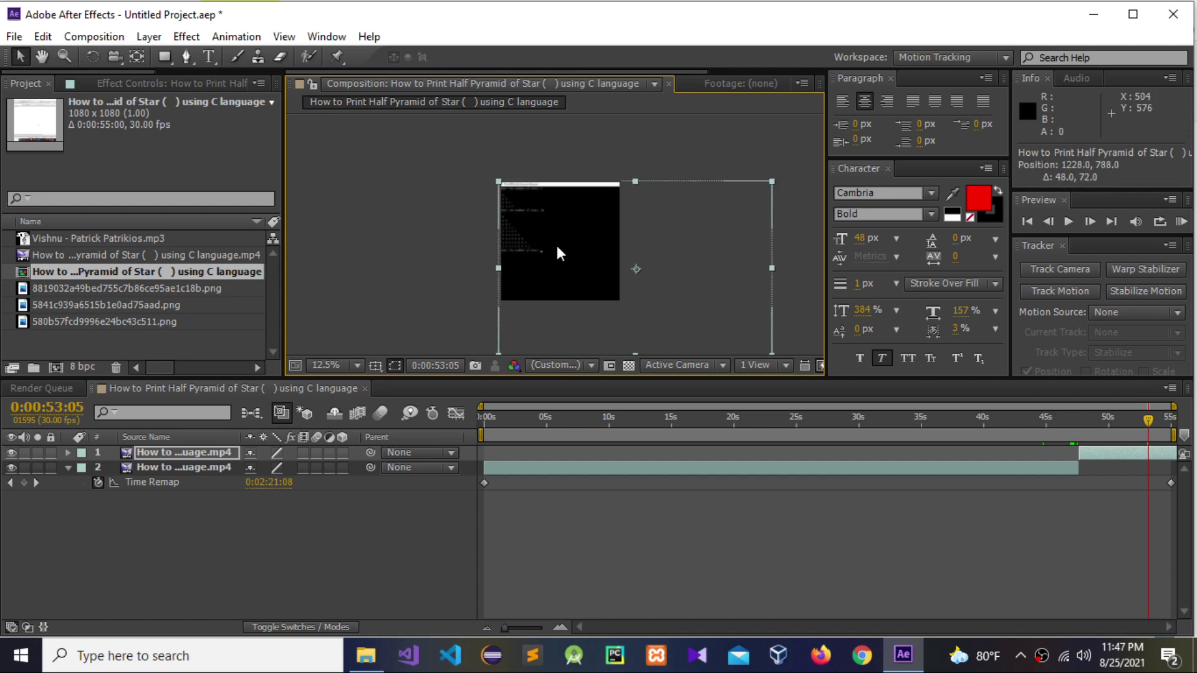
Step: Fine-tune the console-output segment's position to about 1248, 796 so the left edge of its text is fully inside the frame
key(period)
key(period)
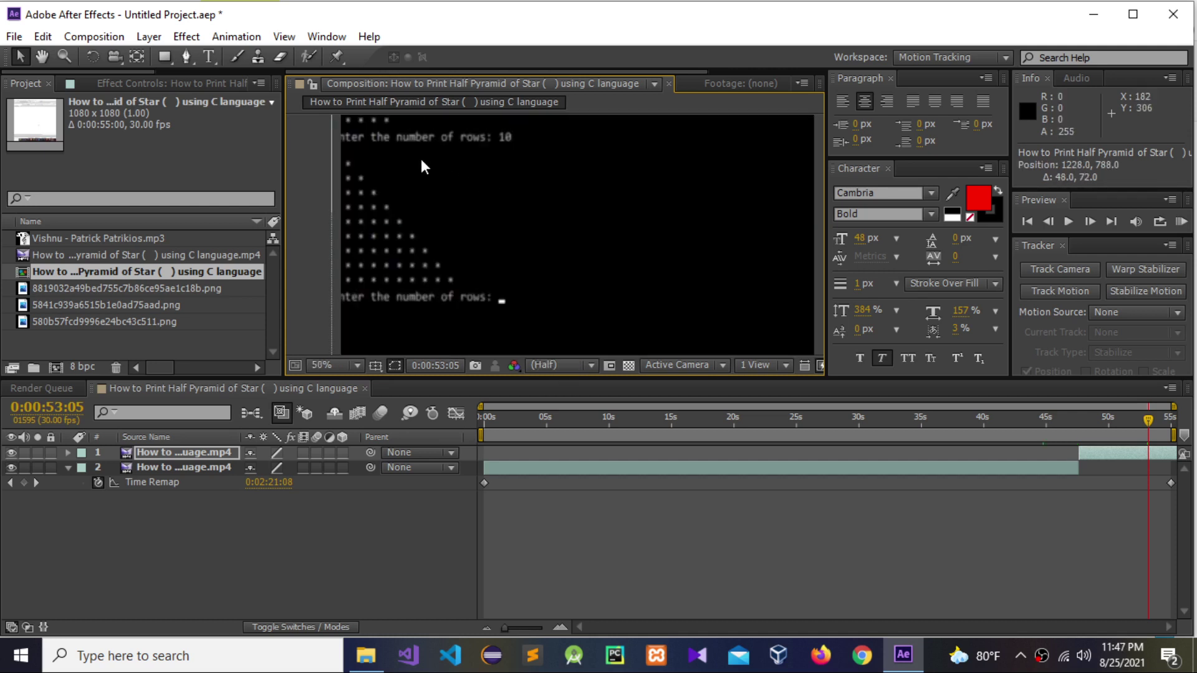
key(comma)
key(period)
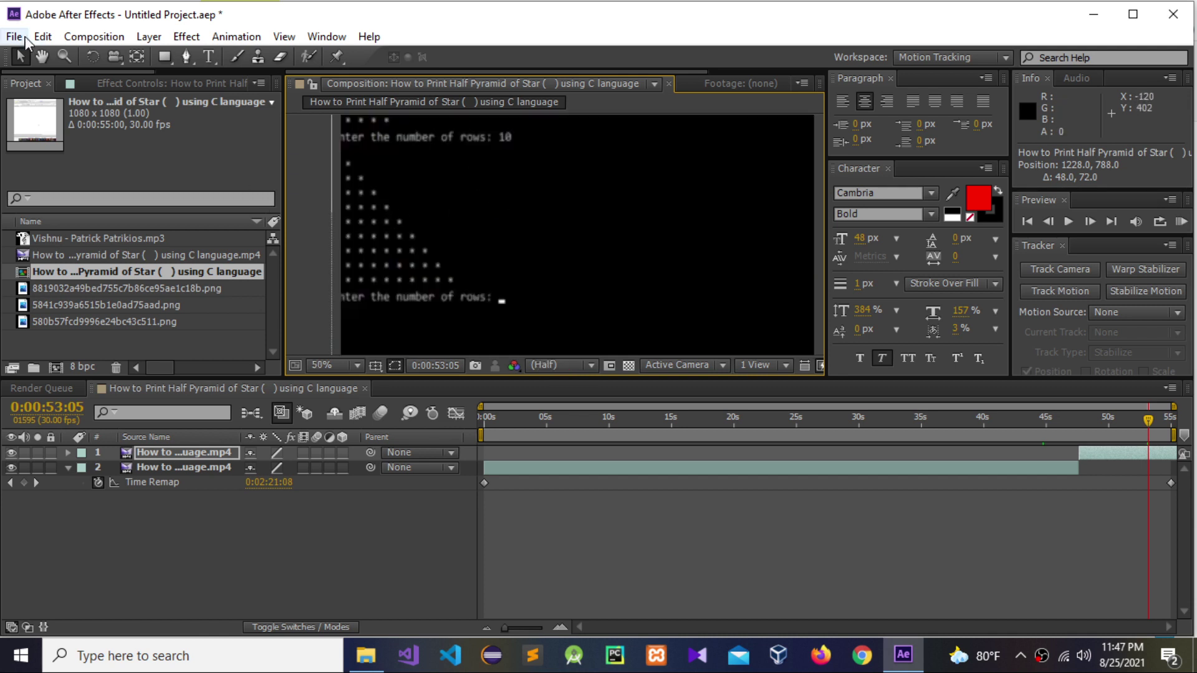
key(h)
drag(457, 135, 488, 259)
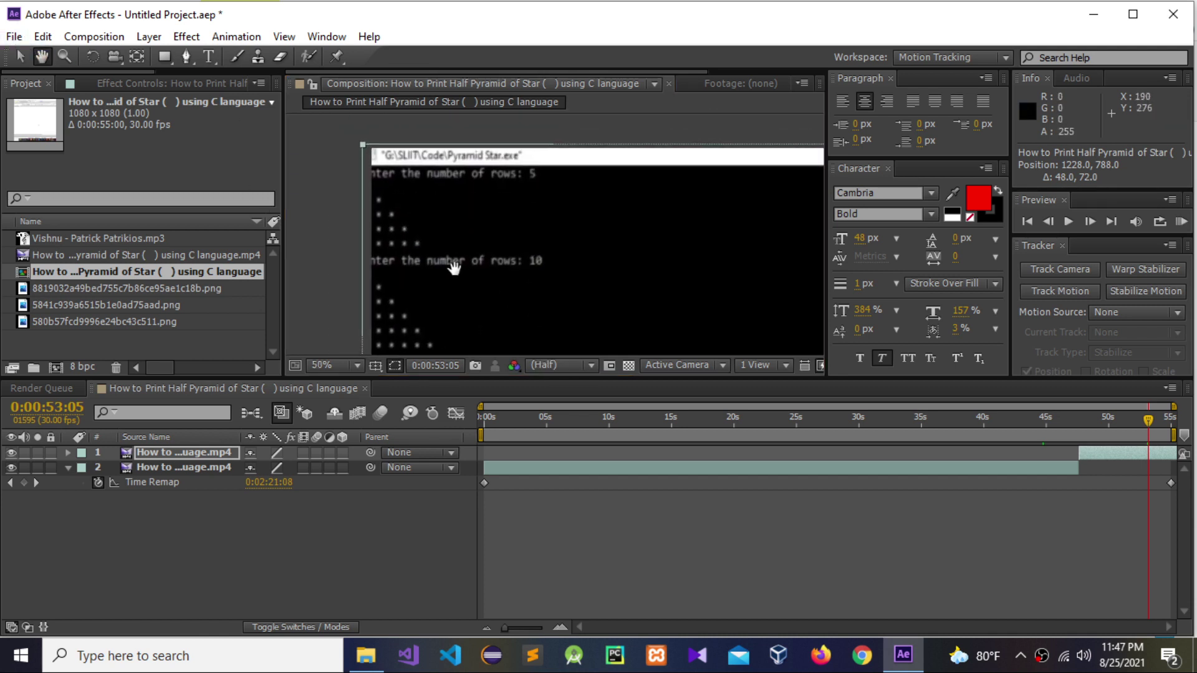
click(25, 54)
drag(457, 189, 470, 203)
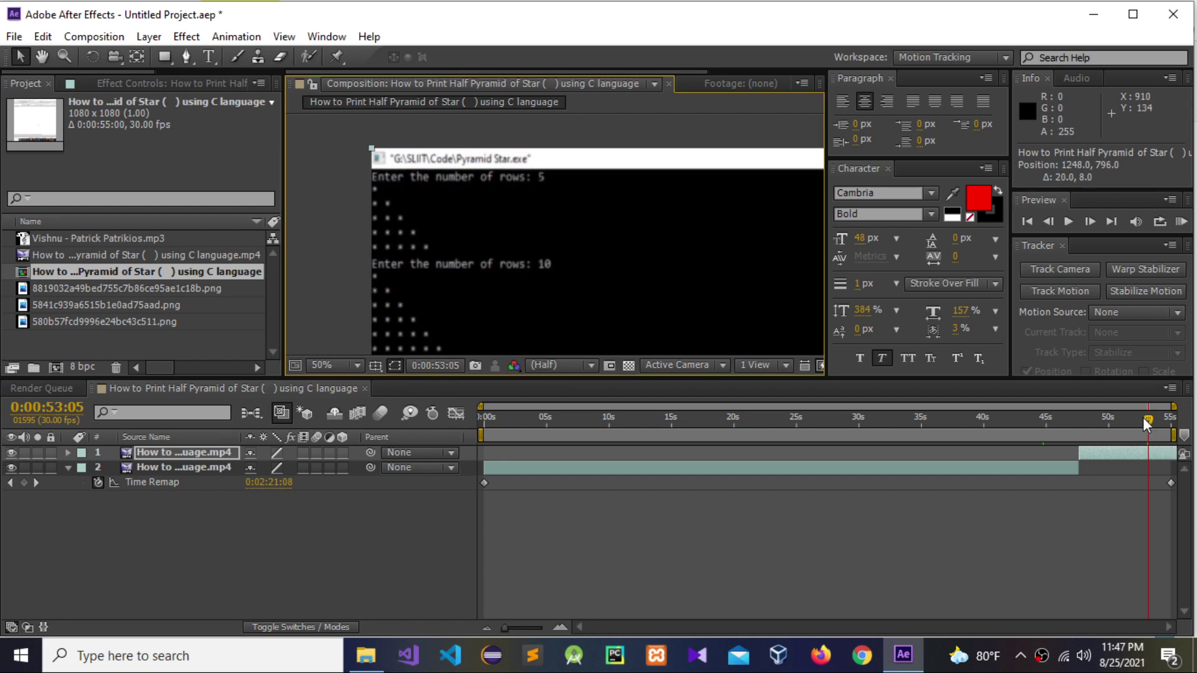
Step: Split the console-output segment at 0:00:54:24 and delete the short remainder at the end
mouse_move(1147, 423)
mouse_down()
mouse_move(1180, 430)
mouse_move(1165, 427)
mouse_up()
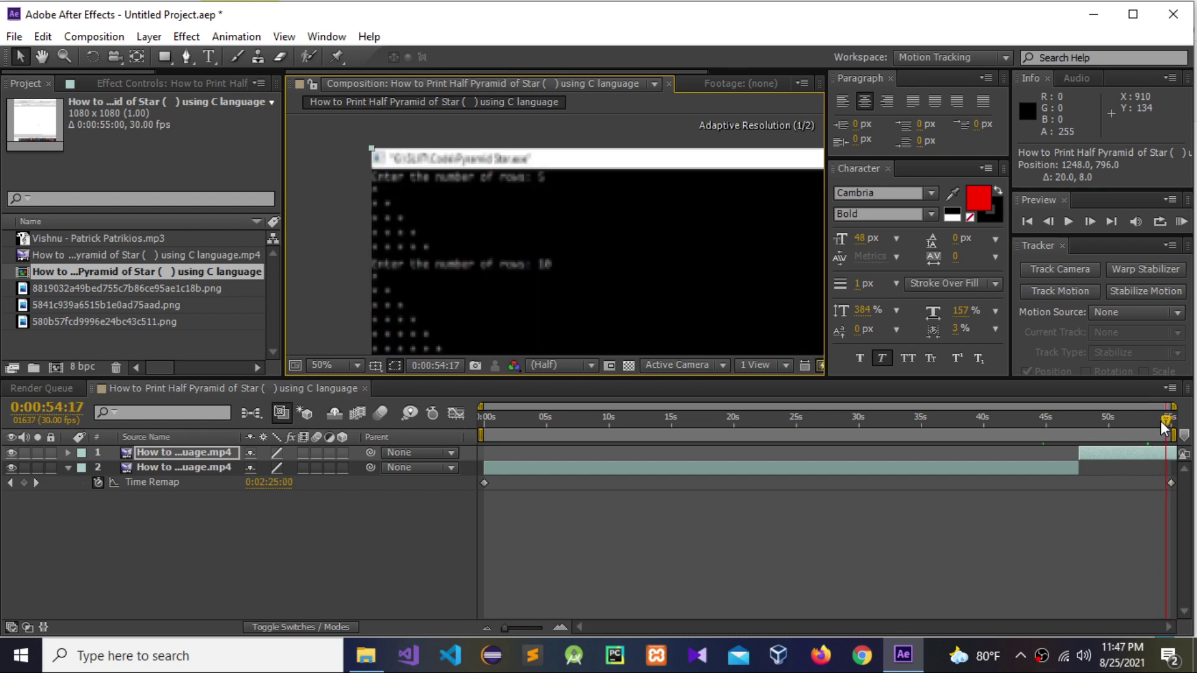
key(comma)
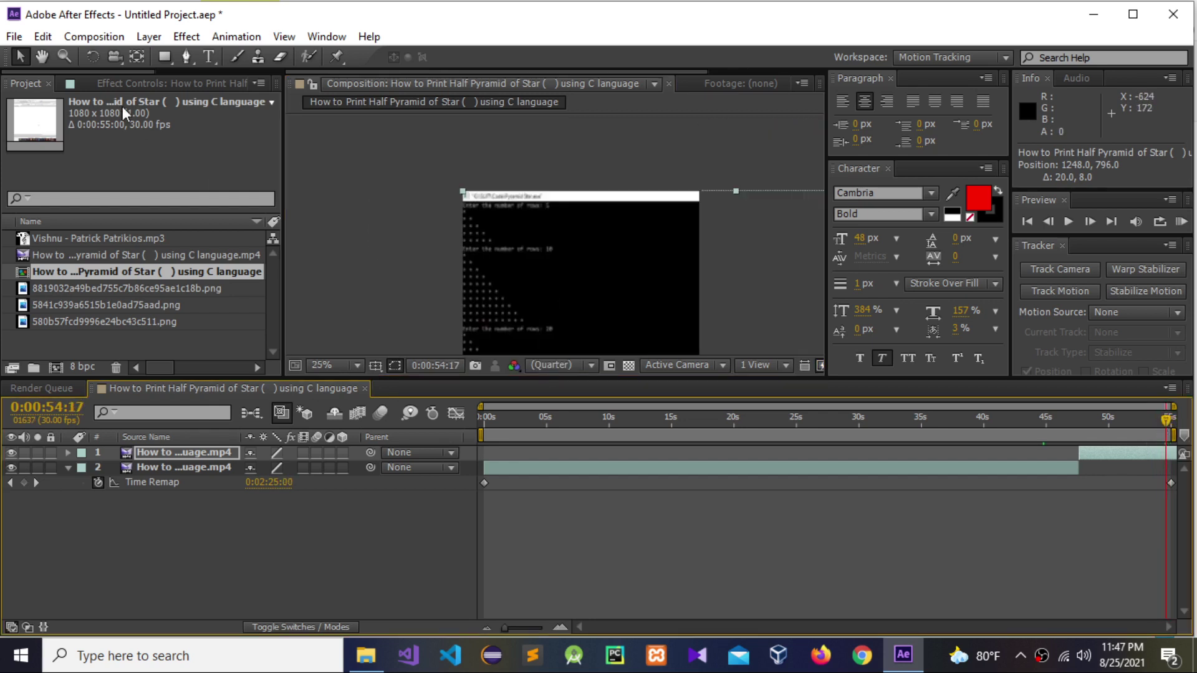
click(41, 56)
drag(516, 266, 514, 187)
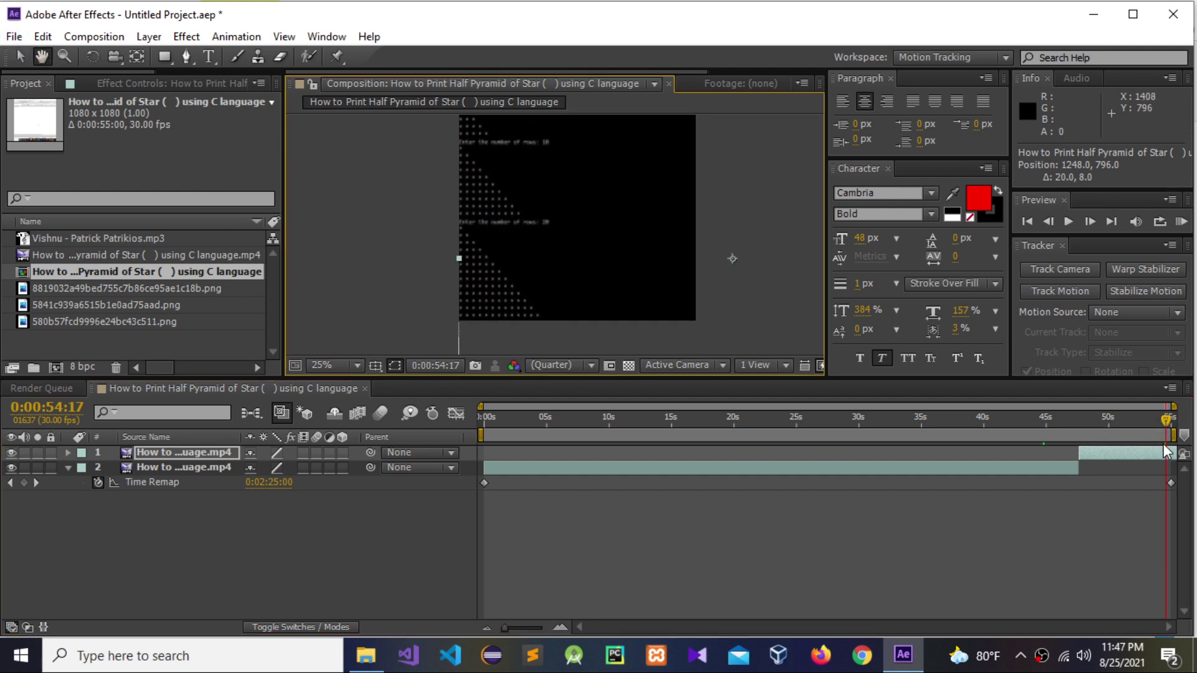
drag(1167, 421, 1168, 422)
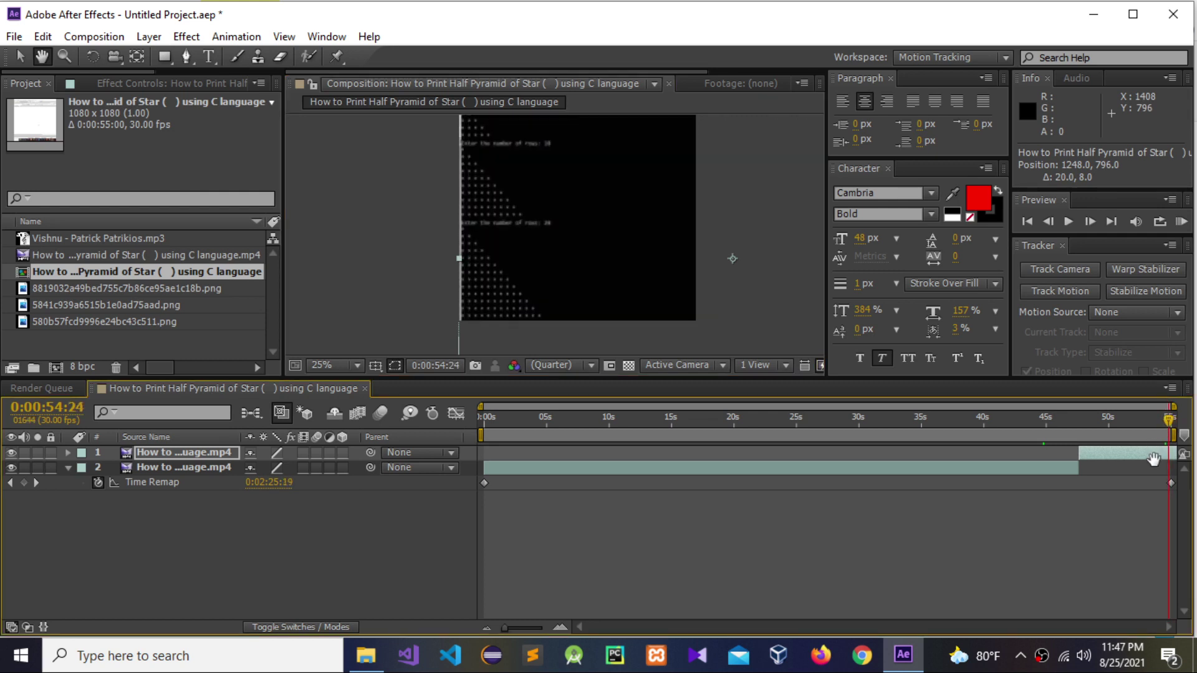
click(19, 60)
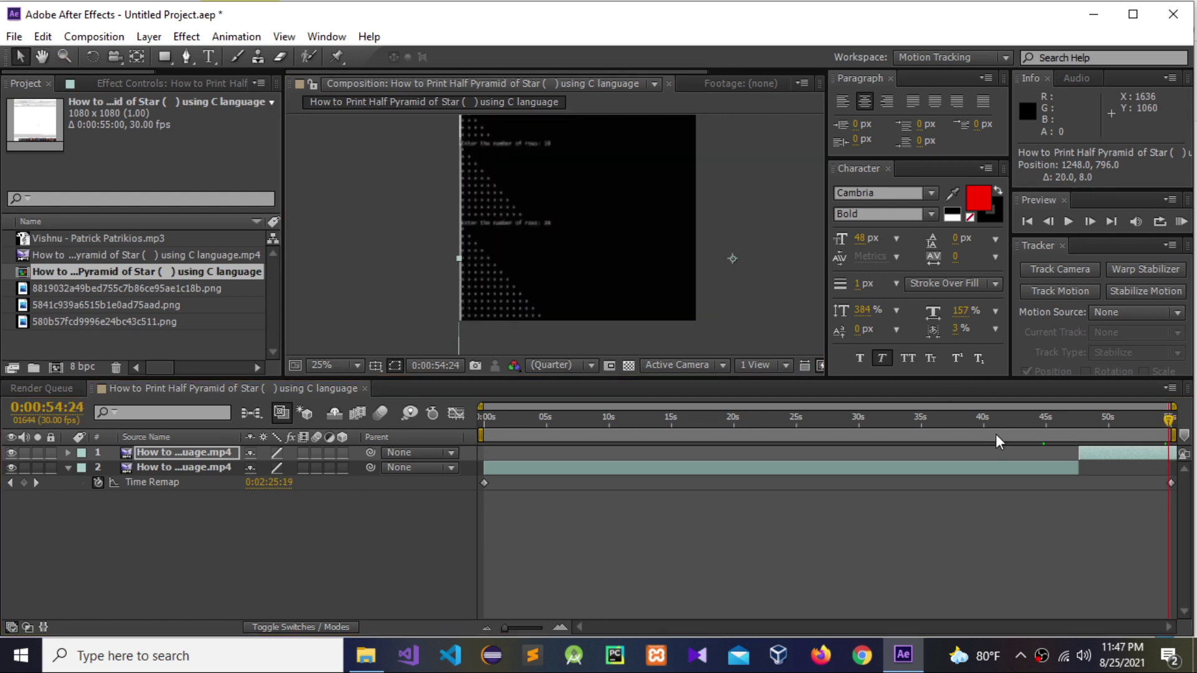
click(1088, 459)
key(ctrl+shift+d)
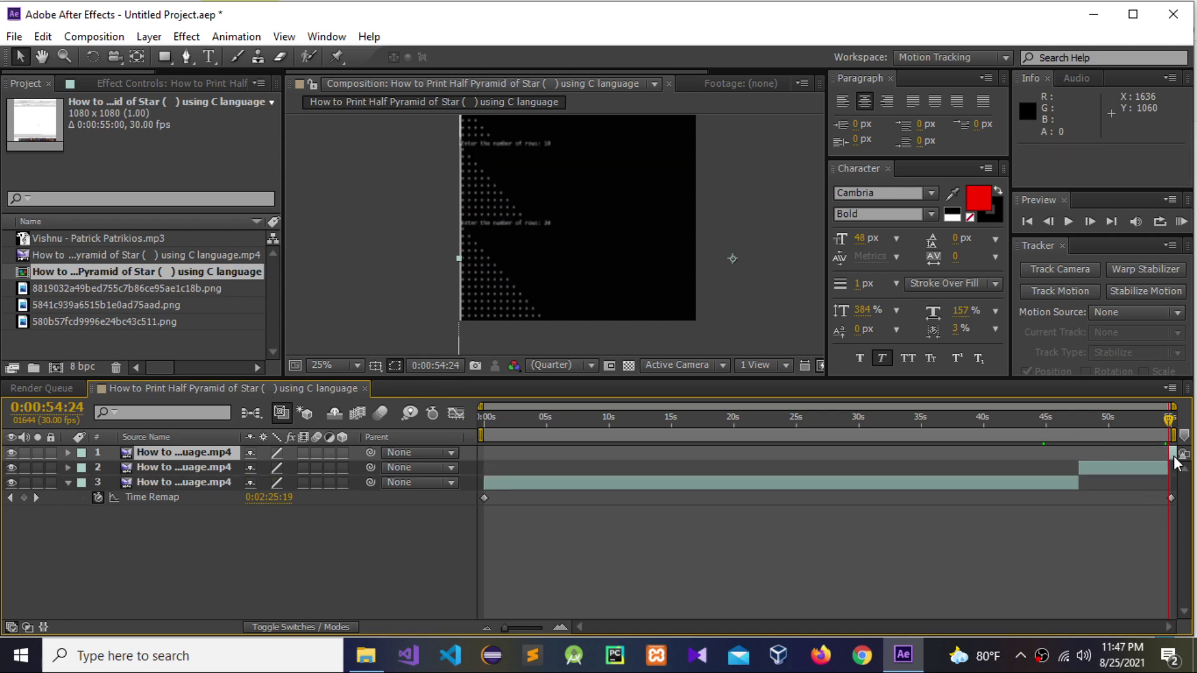
key(Delete)
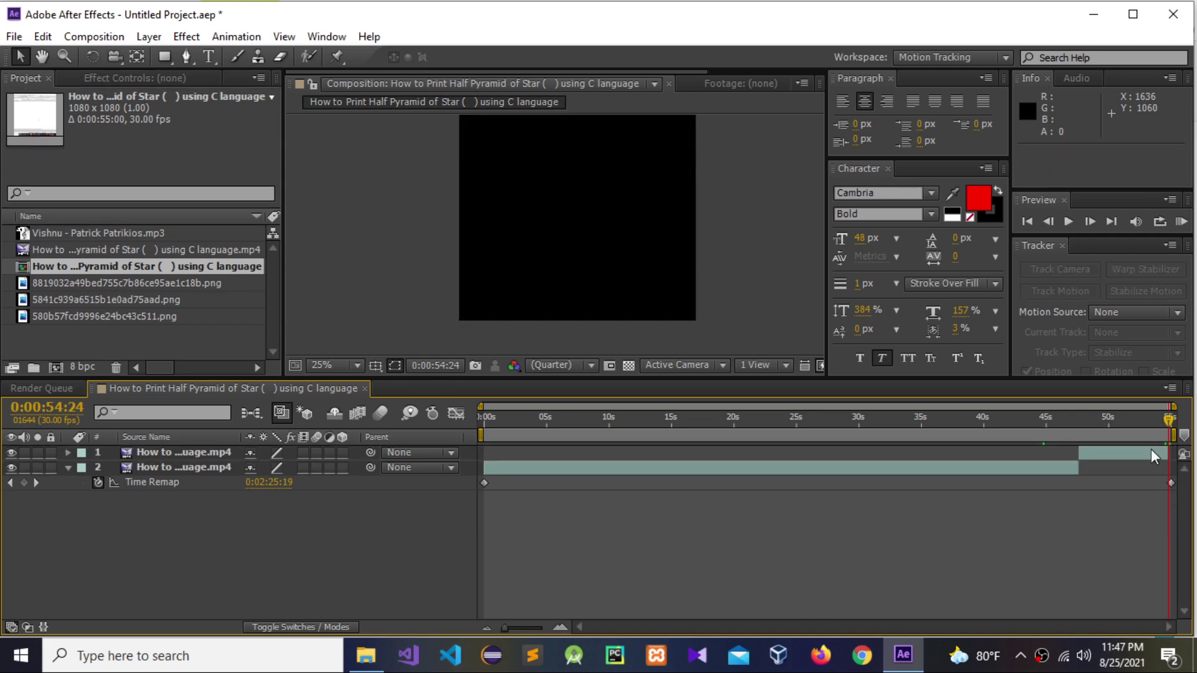
Step: Set the composition's duration to 0:00:54:23 to match the console-output segment's out point
click(1151, 453)
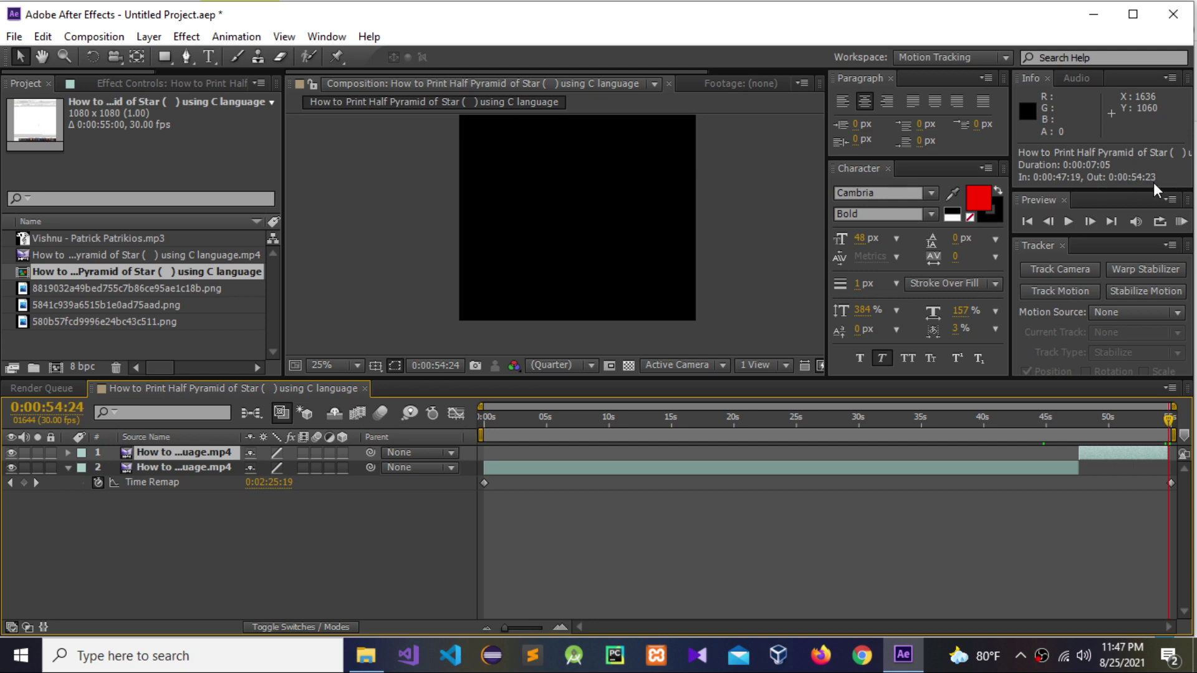
click(93, 37)
click(128, 82)
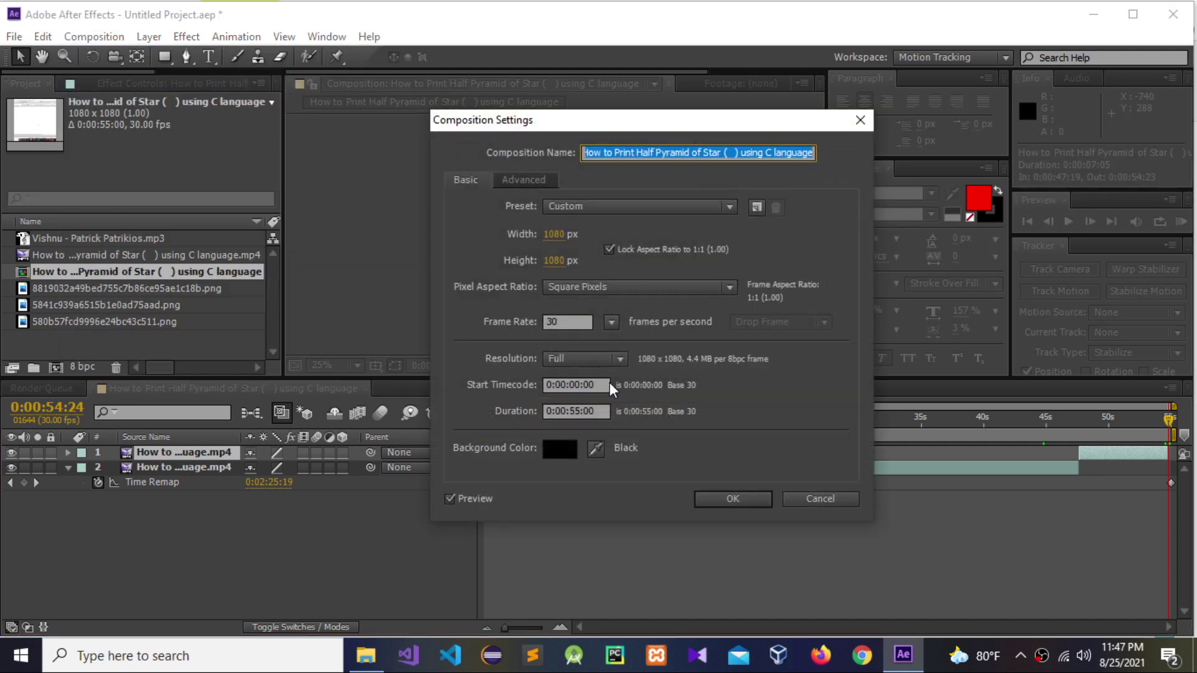
click(580, 412)
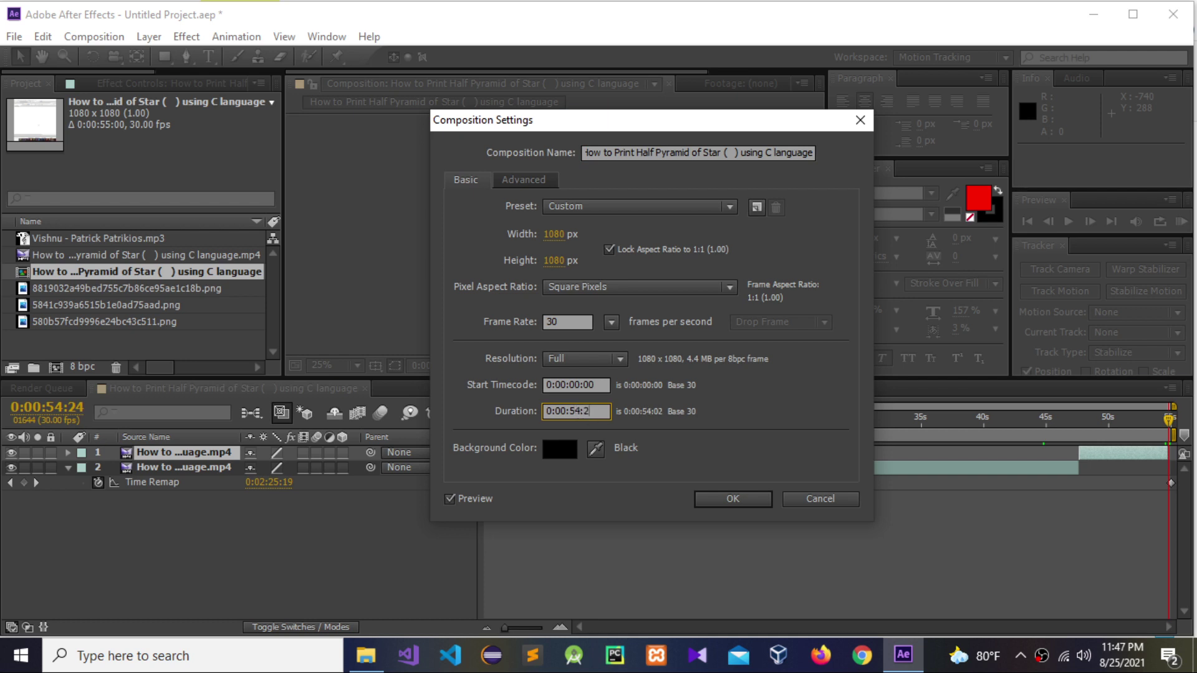
click(743, 504)
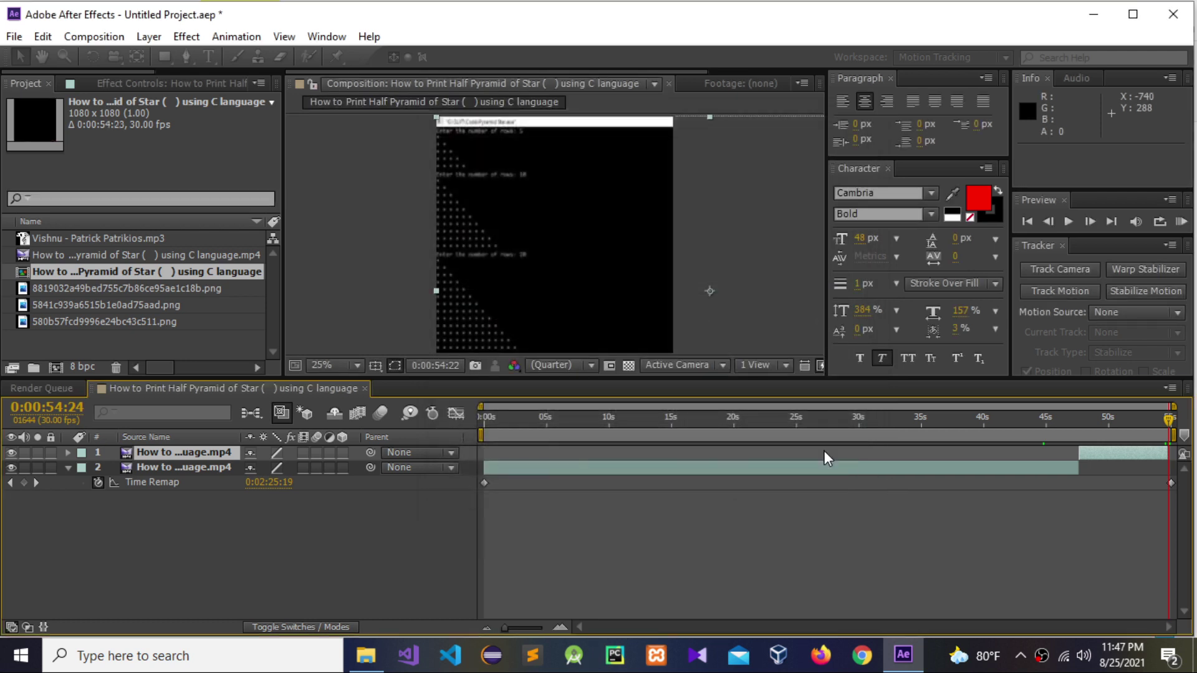
Step: Move the longer code segment above the console-output segment in the layer order and collapse its properties
drag(141, 469, 144, 452)
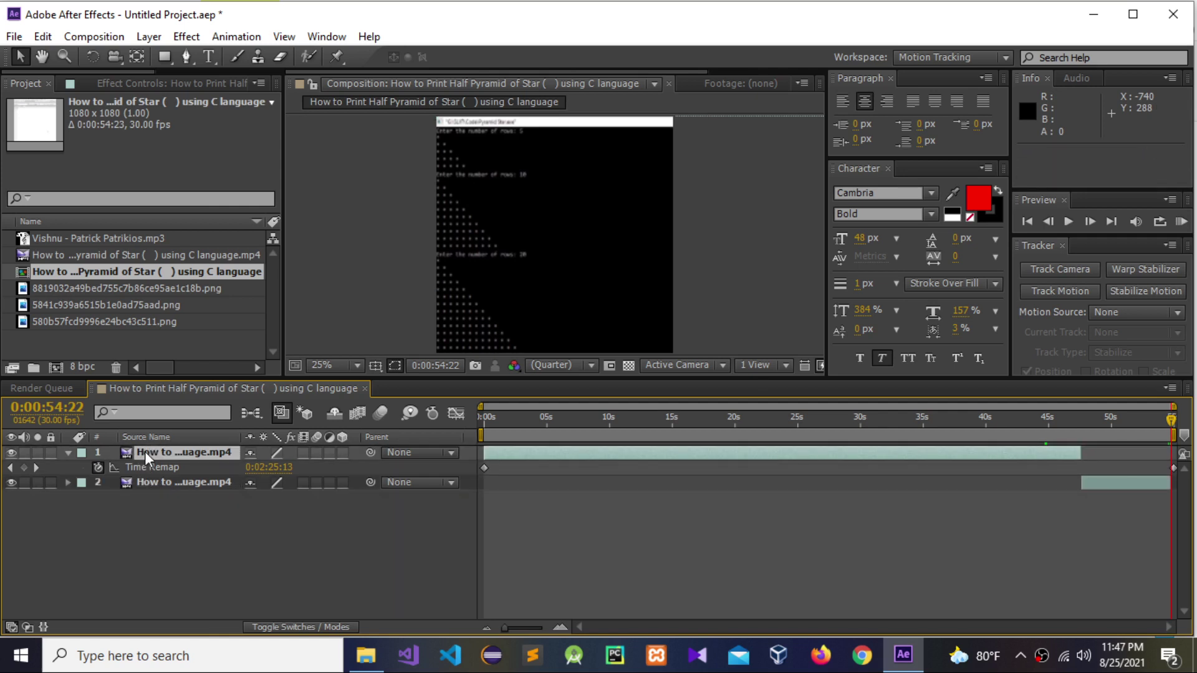
click(68, 452)
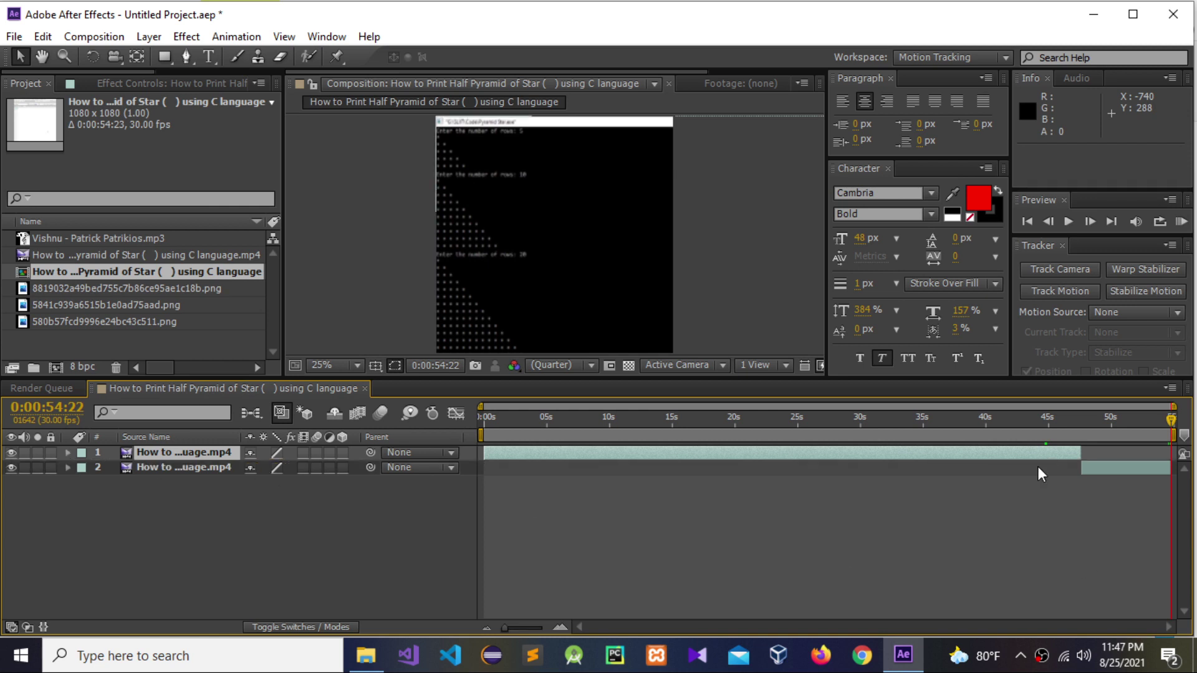
Step: Select both footage layers and apply Sequence Layers with no overlap
click(200, 503)
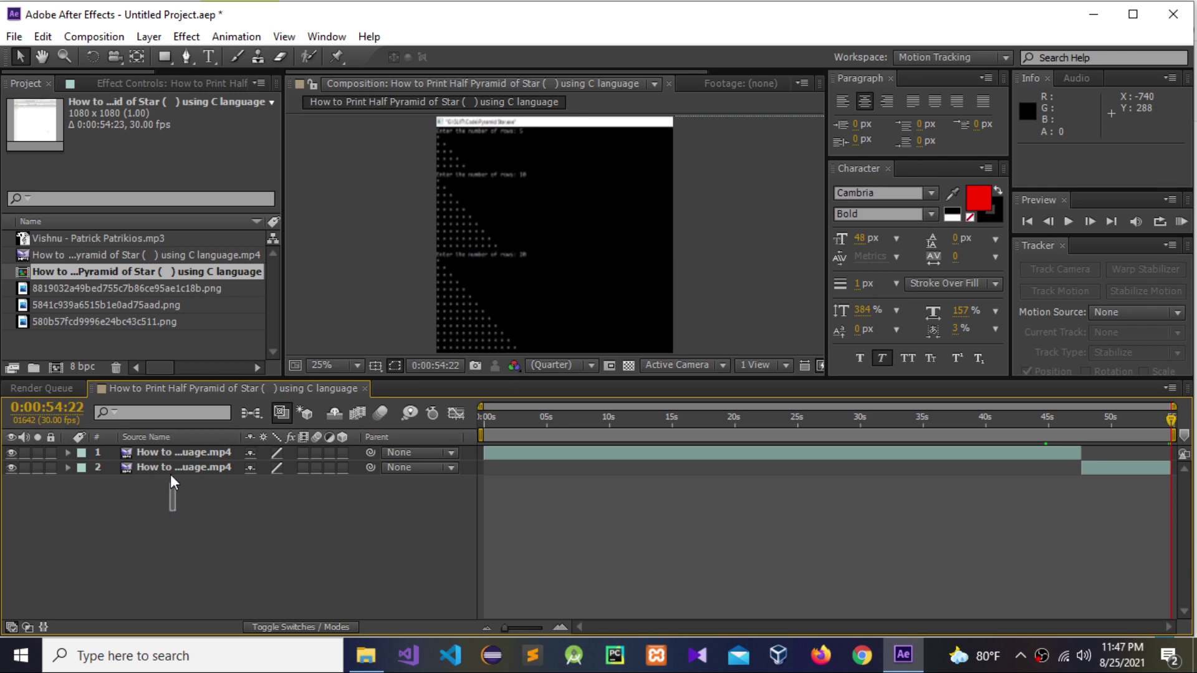
drag(170, 474, 179, 456)
right_click(181, 458)
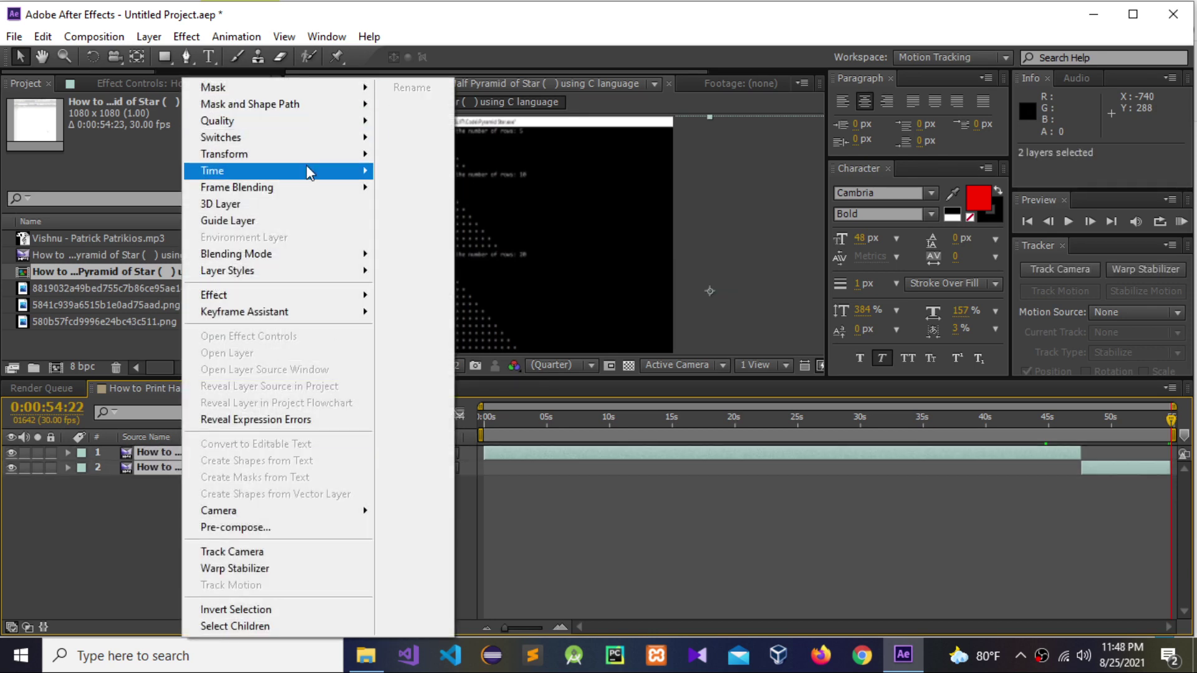
mouse_move(302, 311)
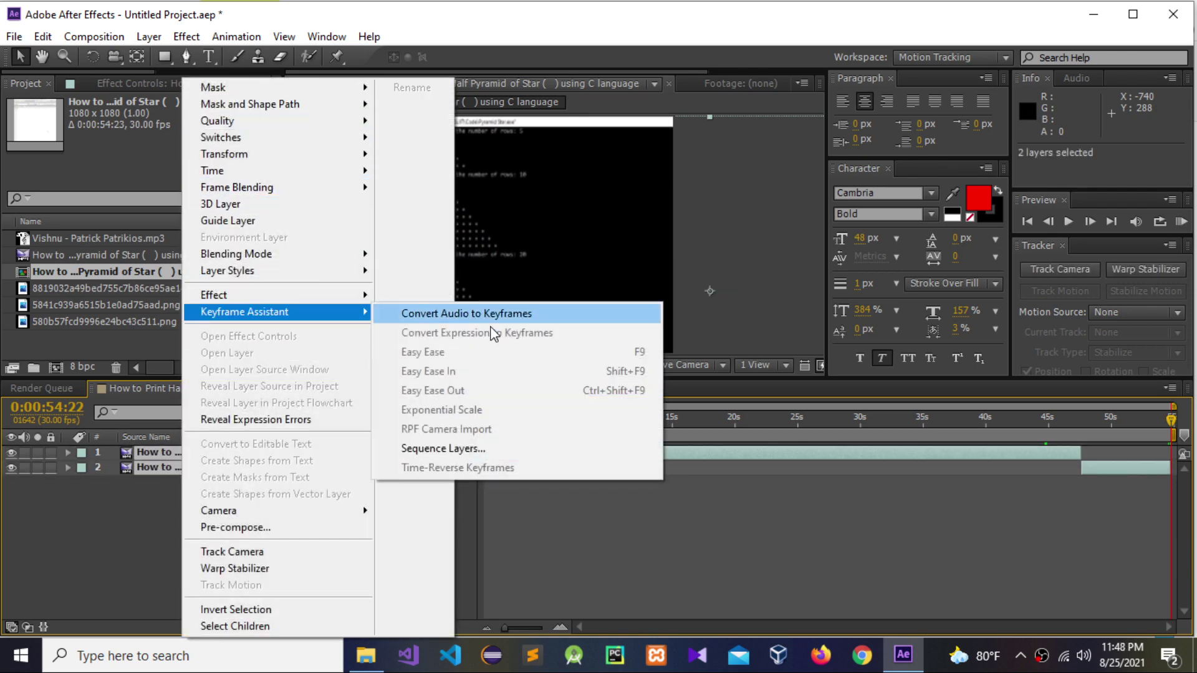
click(498, 448)
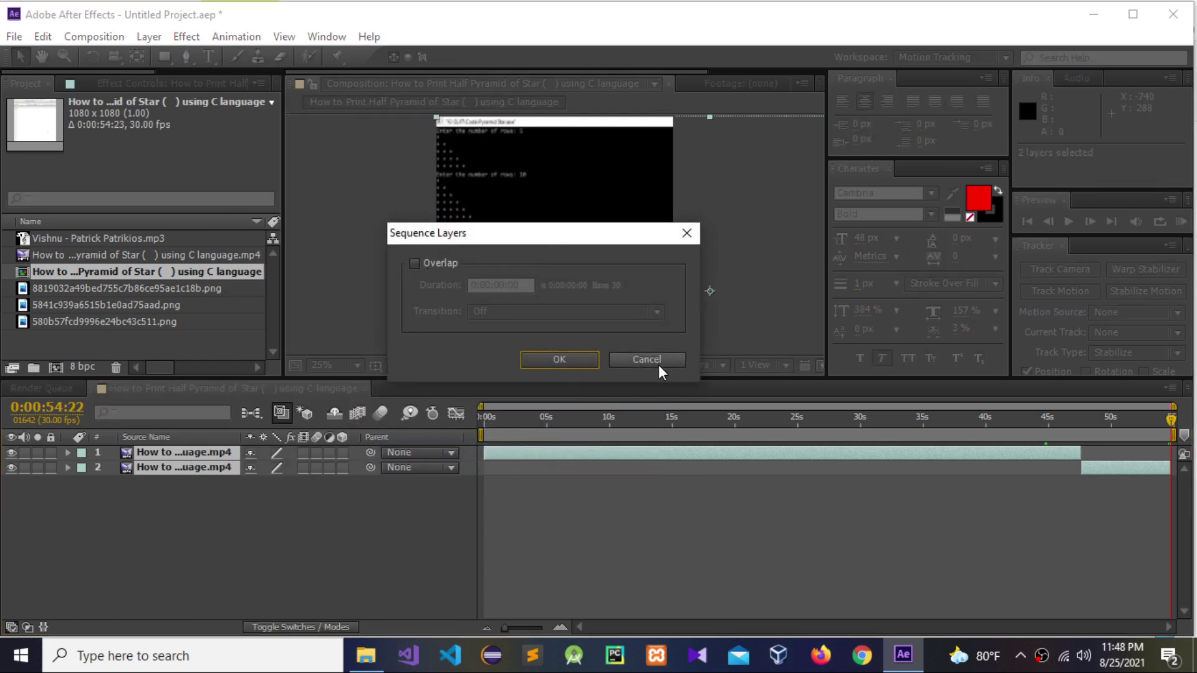
click(559, 360)
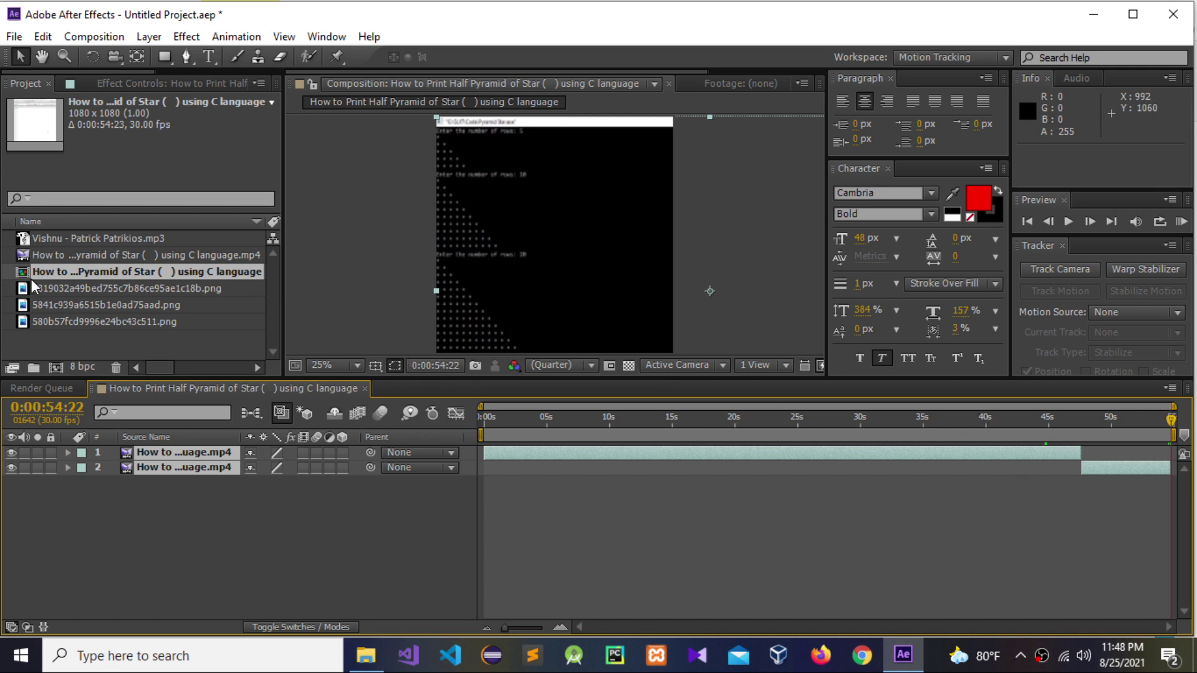
Step: Add Vishnu - Patrick Patrikios.mp3 below the footage layers and the three PNG images above them in the composition
drag(70, 236, 179, 485)
drag(180, 494, 180, 493)
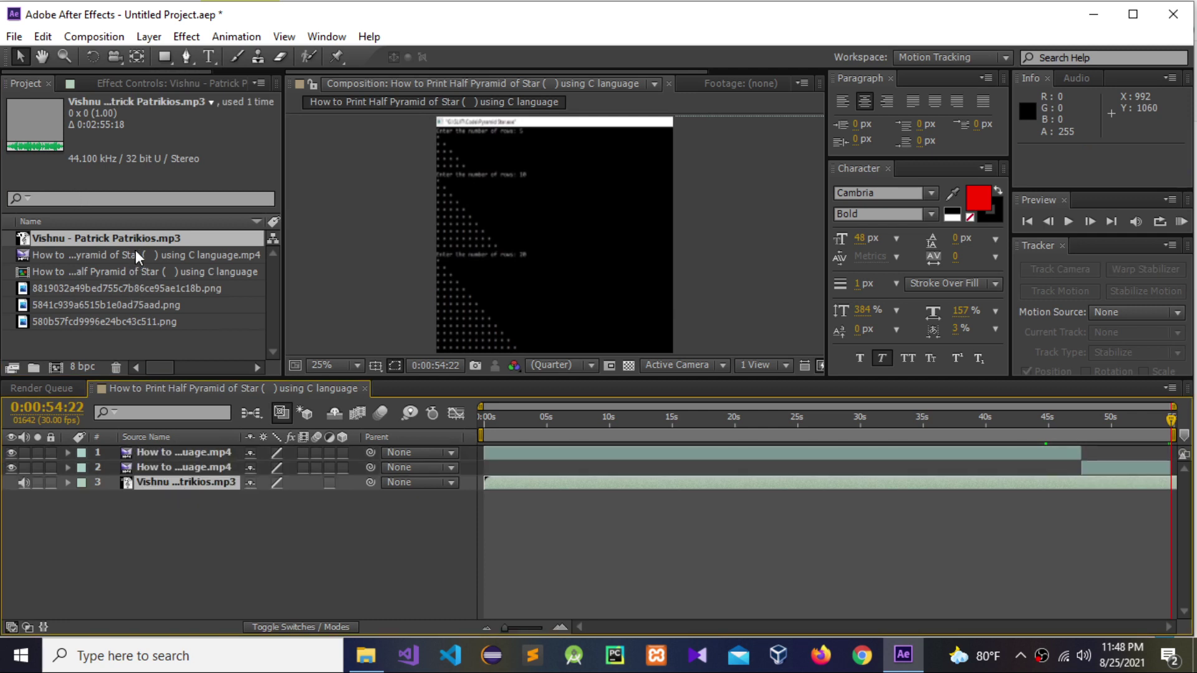
click(94, 288)
ctrl+click(111, 305)
ctrl+click(121, 322)
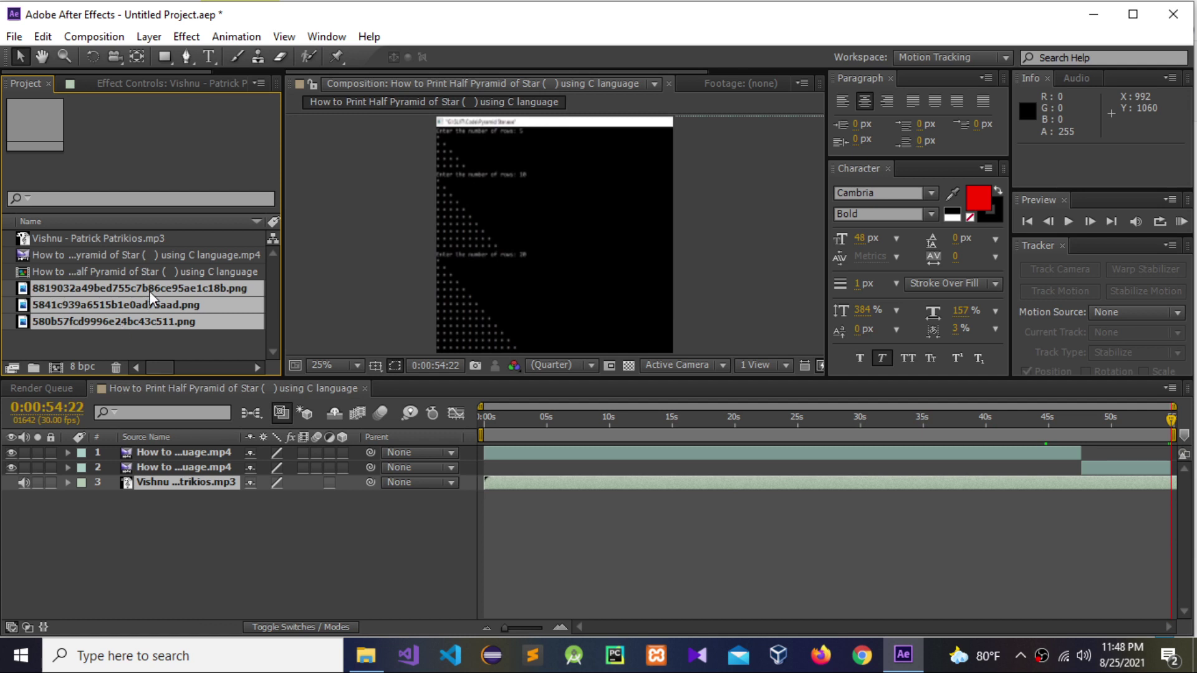
drag(158, 304, 187, 449)
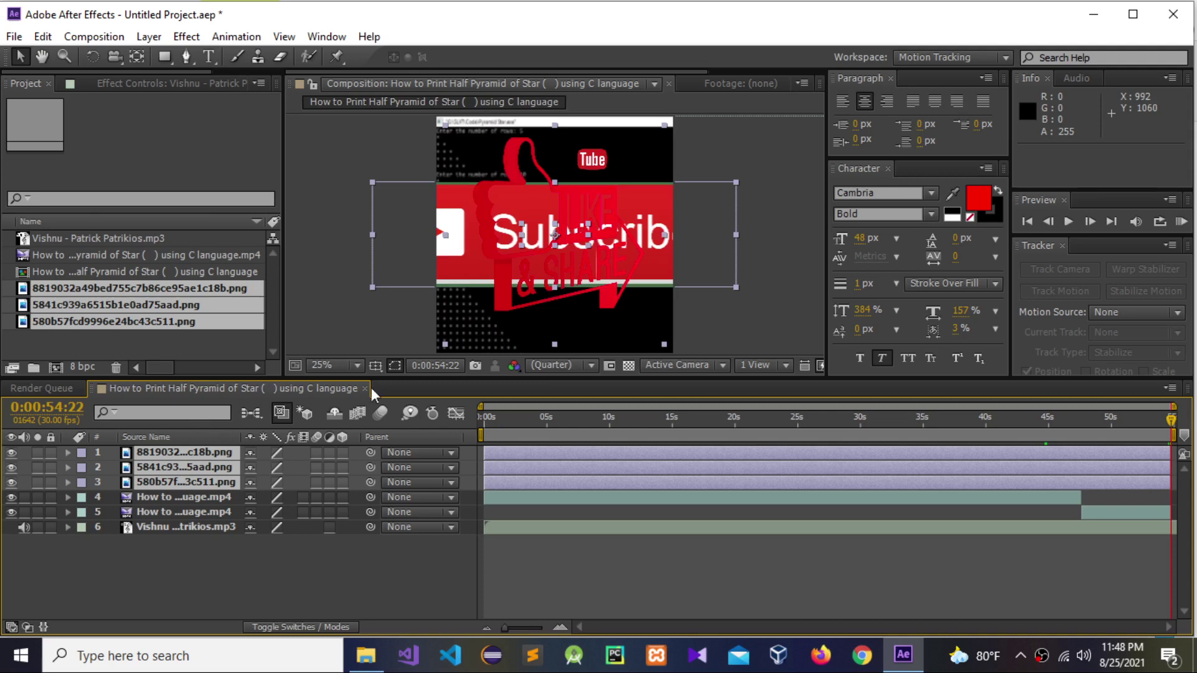
Step: Trim the start of the Like & Share image layer (8819032…c18b.png) to about 35 seconds
click(512, 460)
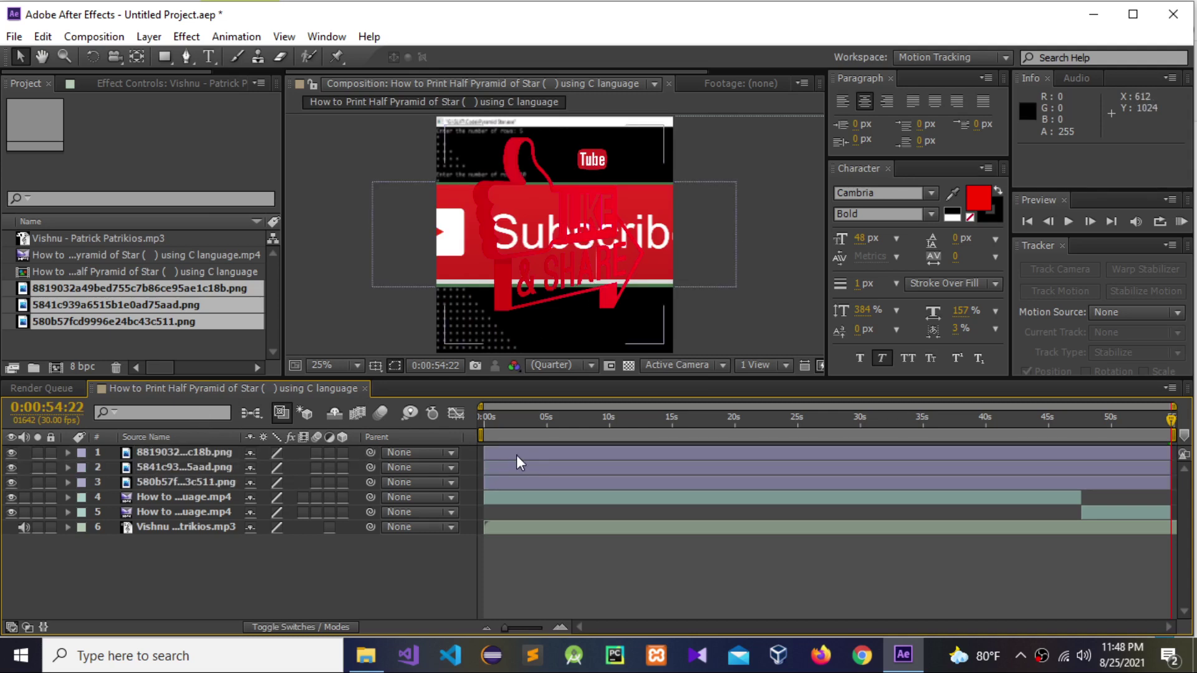
click(500, 457)
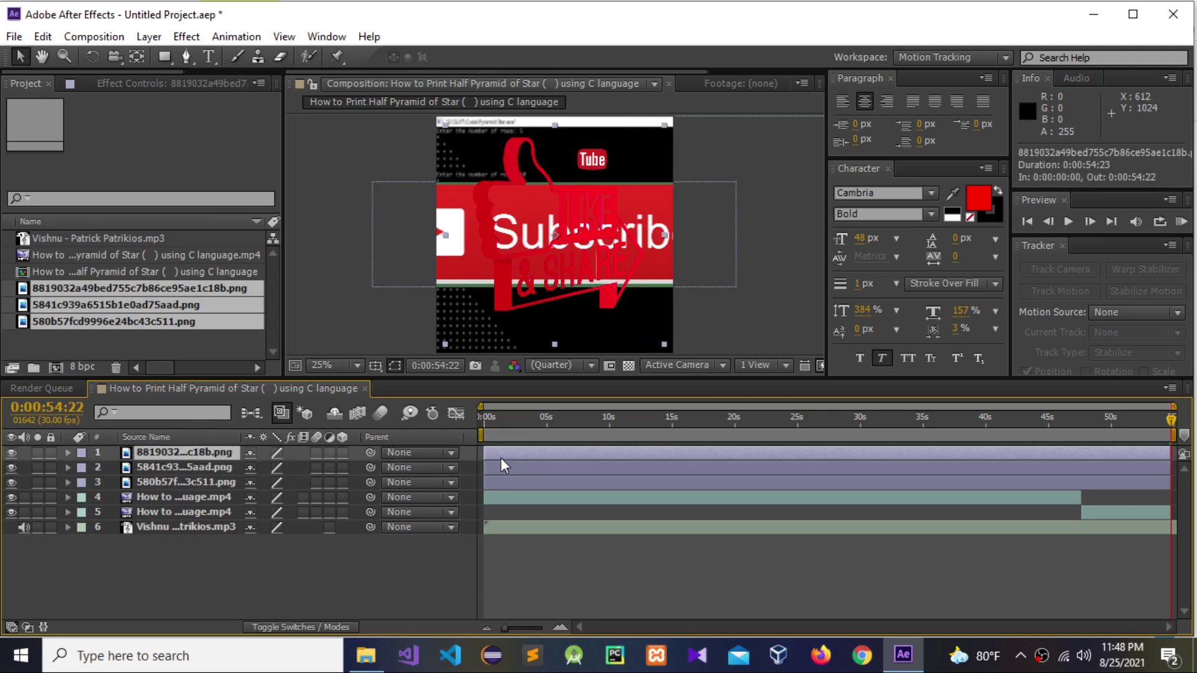
drag(481, 452, 928, 452)
Step: At 0:00:31:00, shrink the Subscribe image (5841c93…5aad.png) to 22%, 23% and place it below the code near the frame's lower edge
click(575, 467)
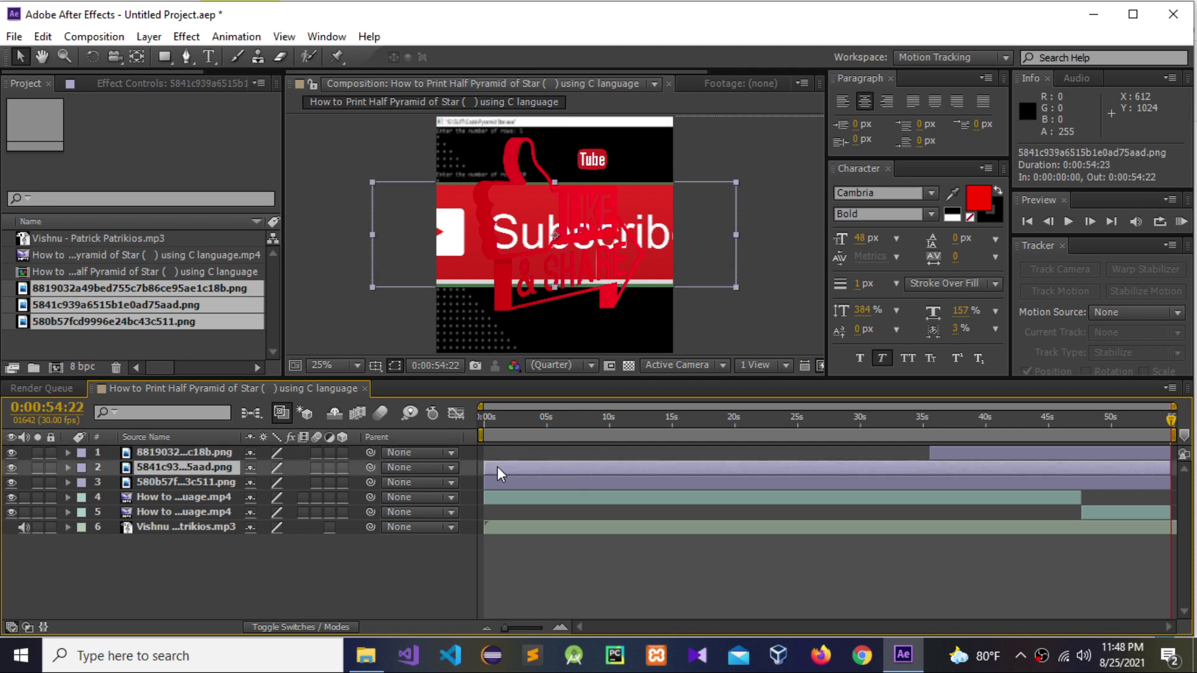
drag(1172, 427, 872, 470)
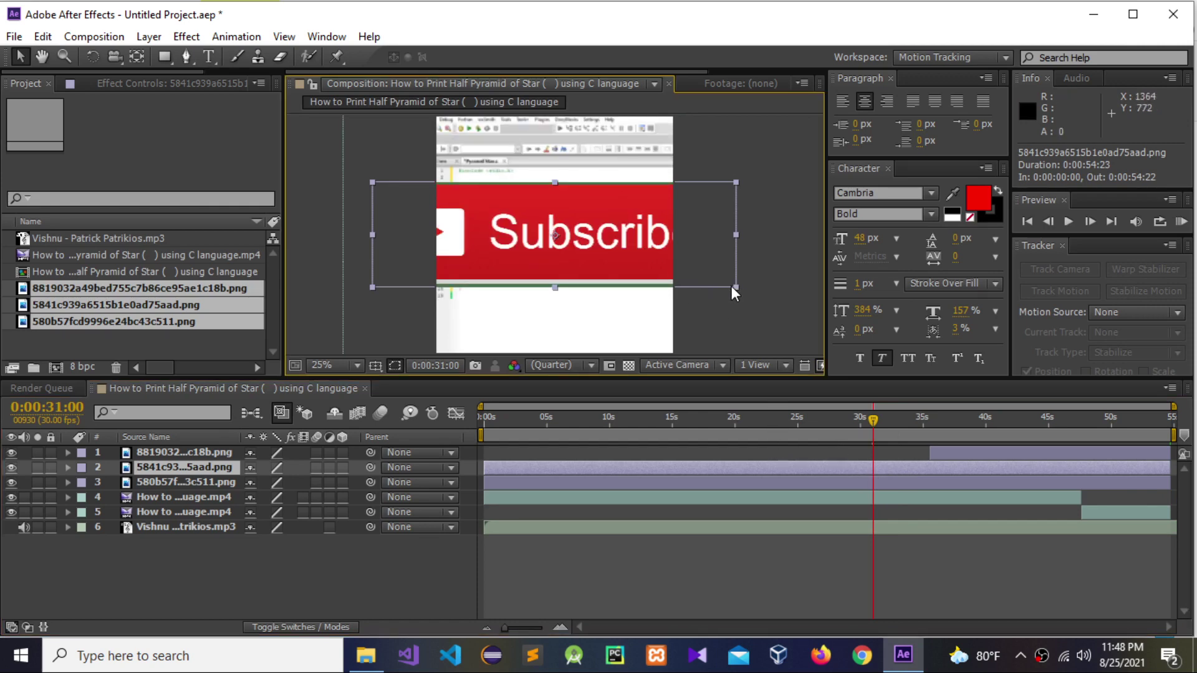
drag(735, 287, 563, 323)
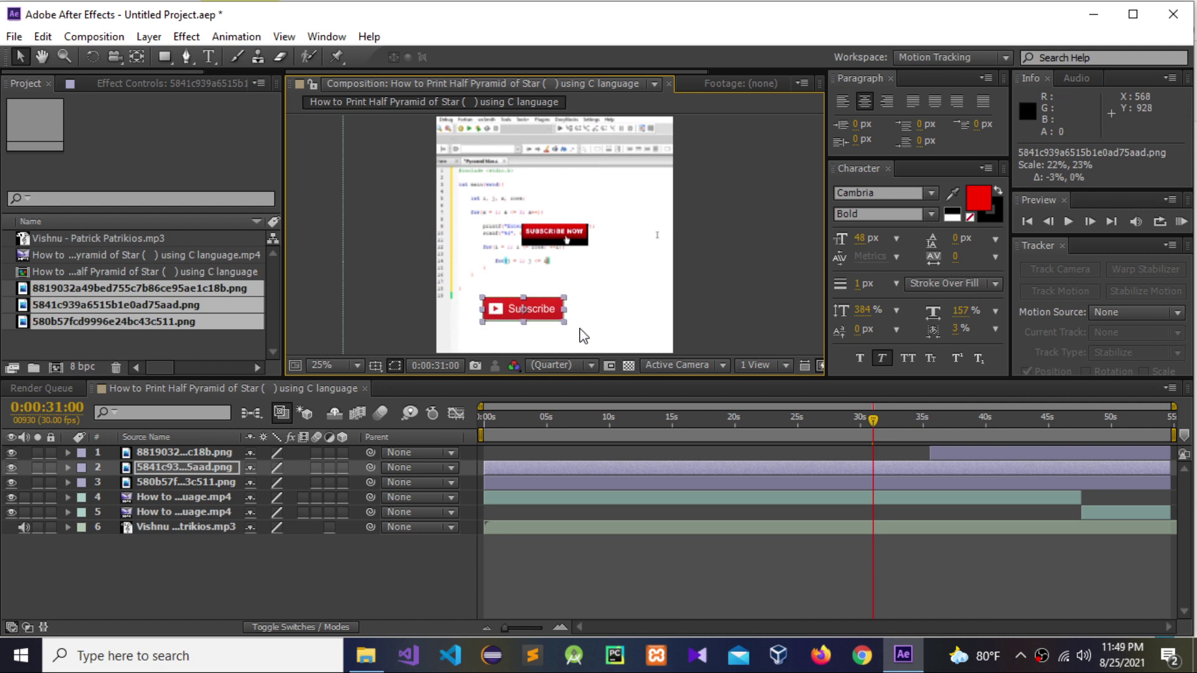
Step: Trim the Subscribe image layer to run from 0:00:10:00 to 0:00:20:07
click(681, 481)
drag(488, 465, 613, 470)
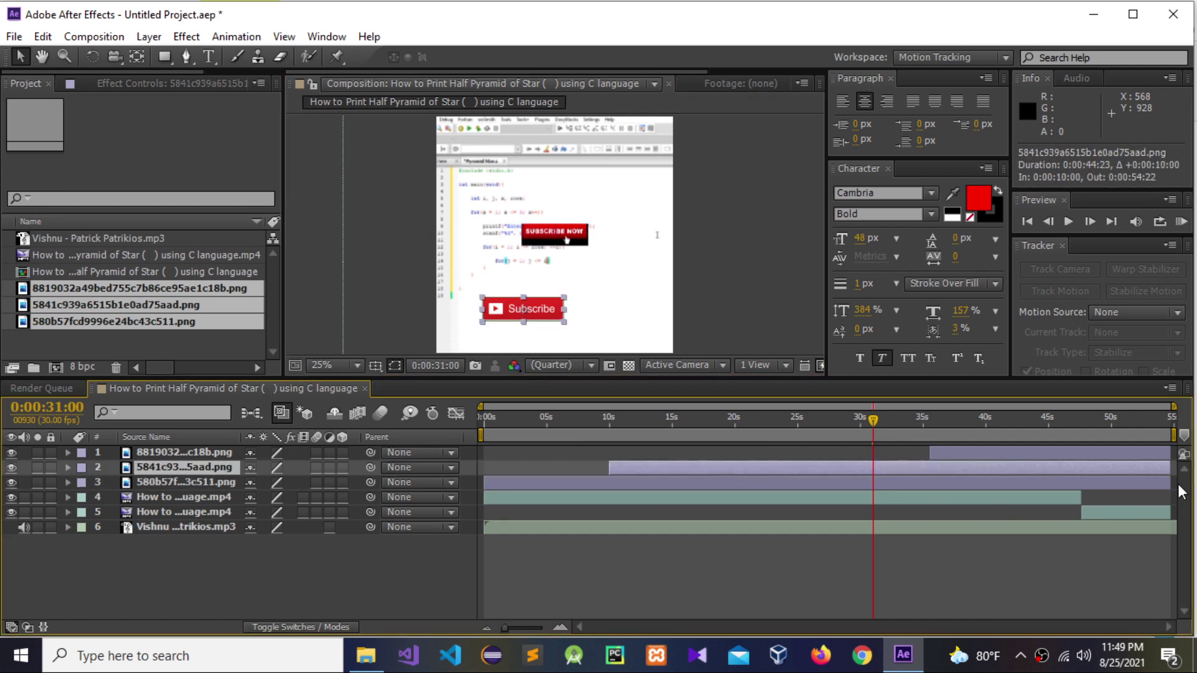
drag(1165, 469, 736, 464)
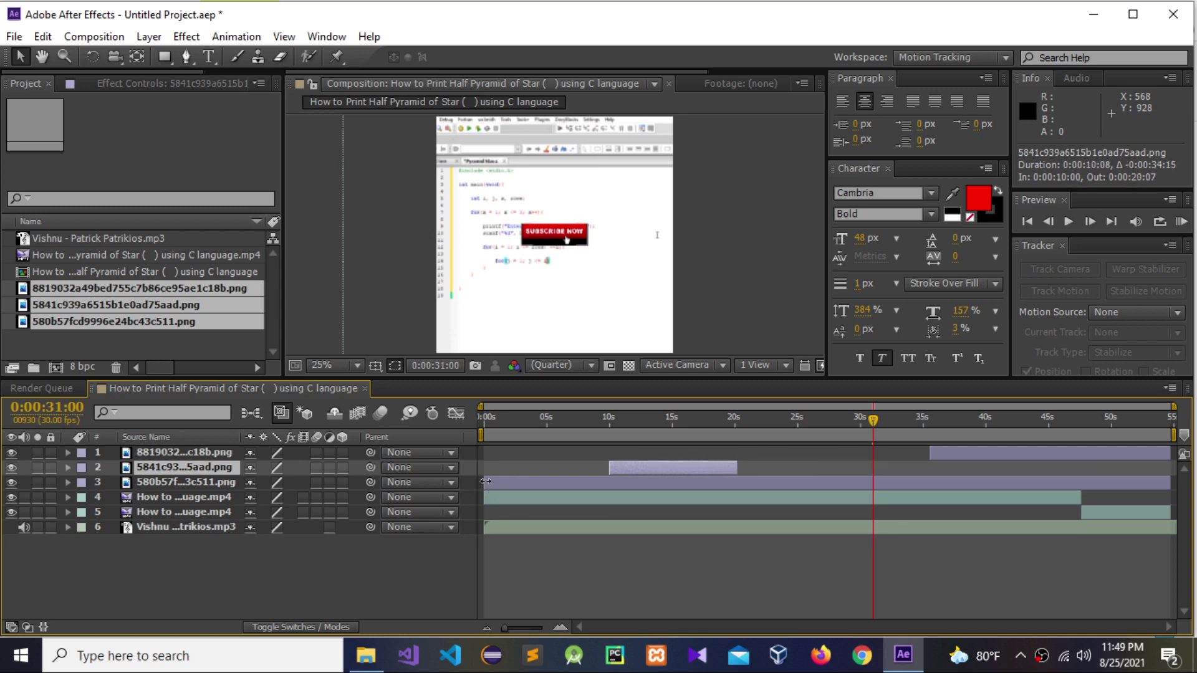
Step: Shrink the Like & Share image, place it at about 380, 948, and time it from 0:00:21:14 to 0:00:32:18
drag(492, 484, 802, 461)
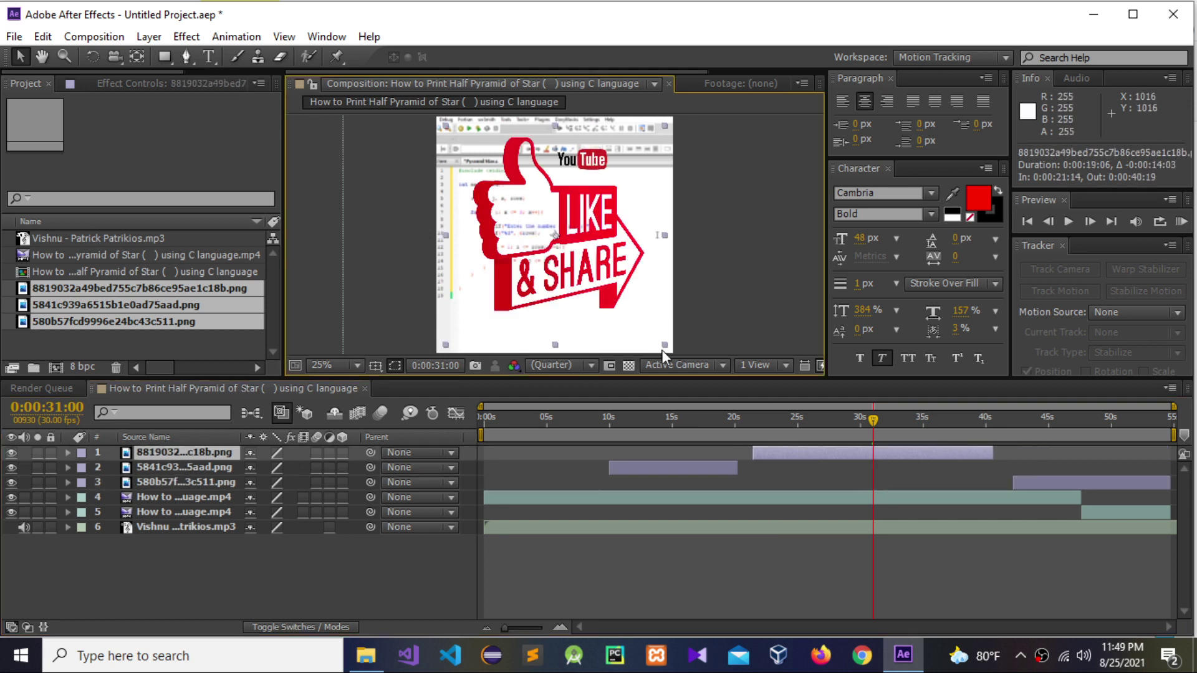
drag(665, 345, 533, 328)
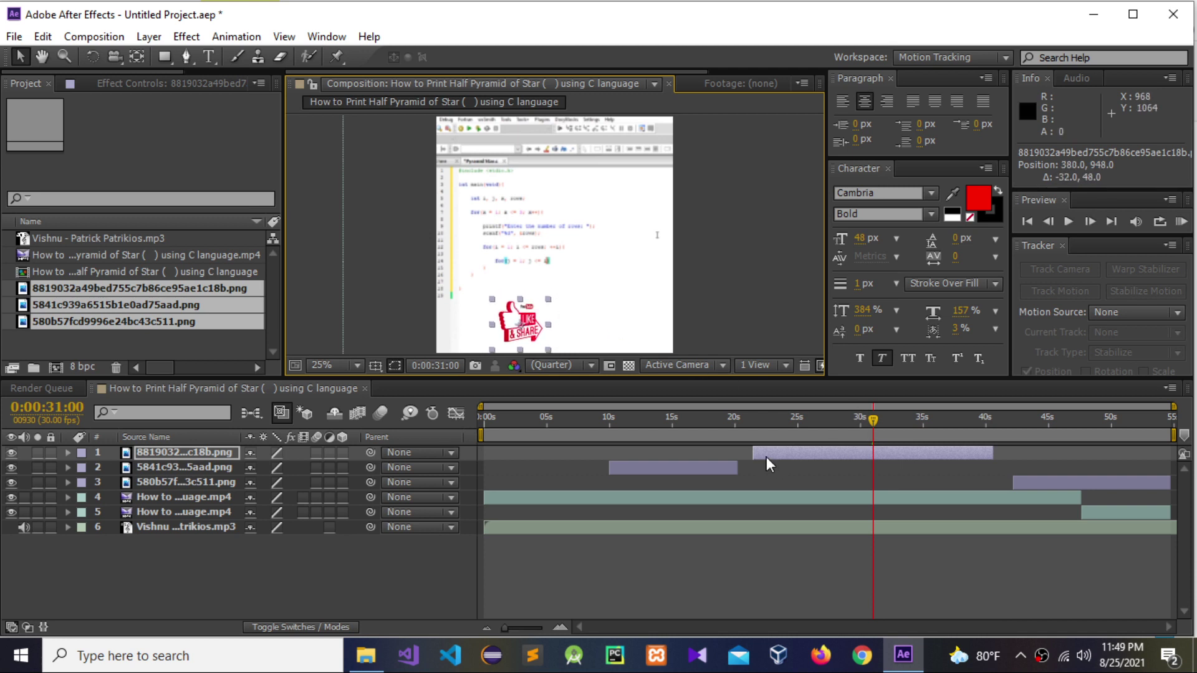
click(751, 450)
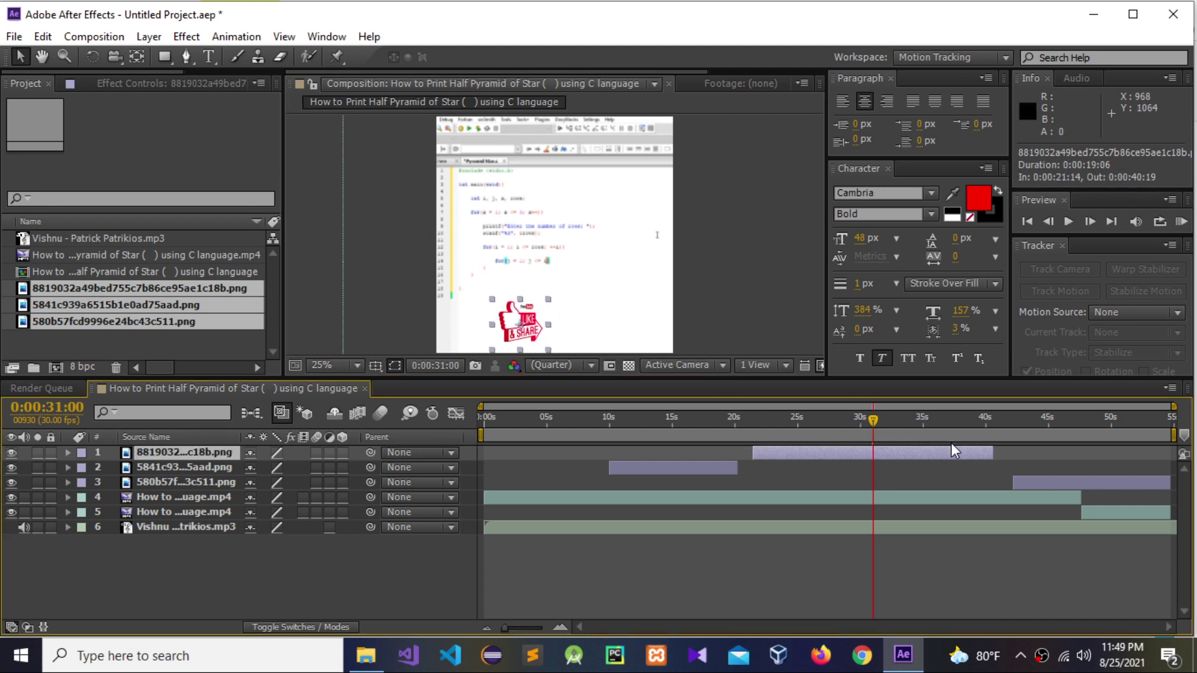
drag(993, 453, 893, 454)
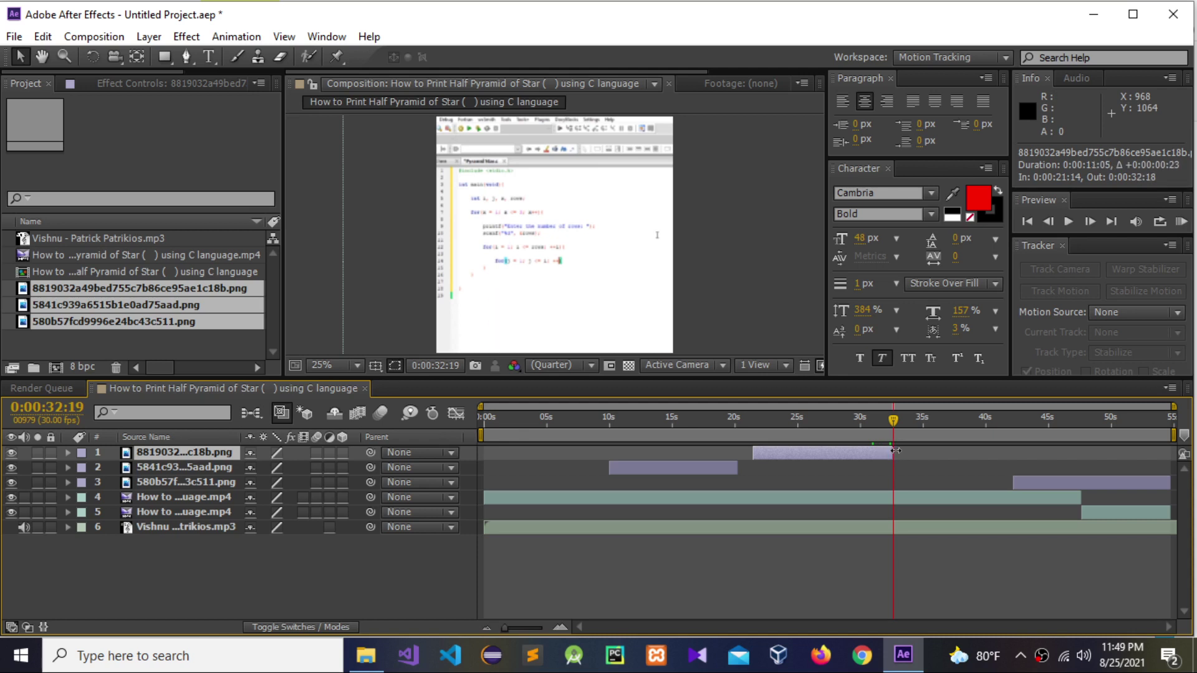
Step: Trim the SUBSCRIBE NOW image's start to 0:00:47:28 and move it to about 520, 904 in the frame
click(1022, 485)
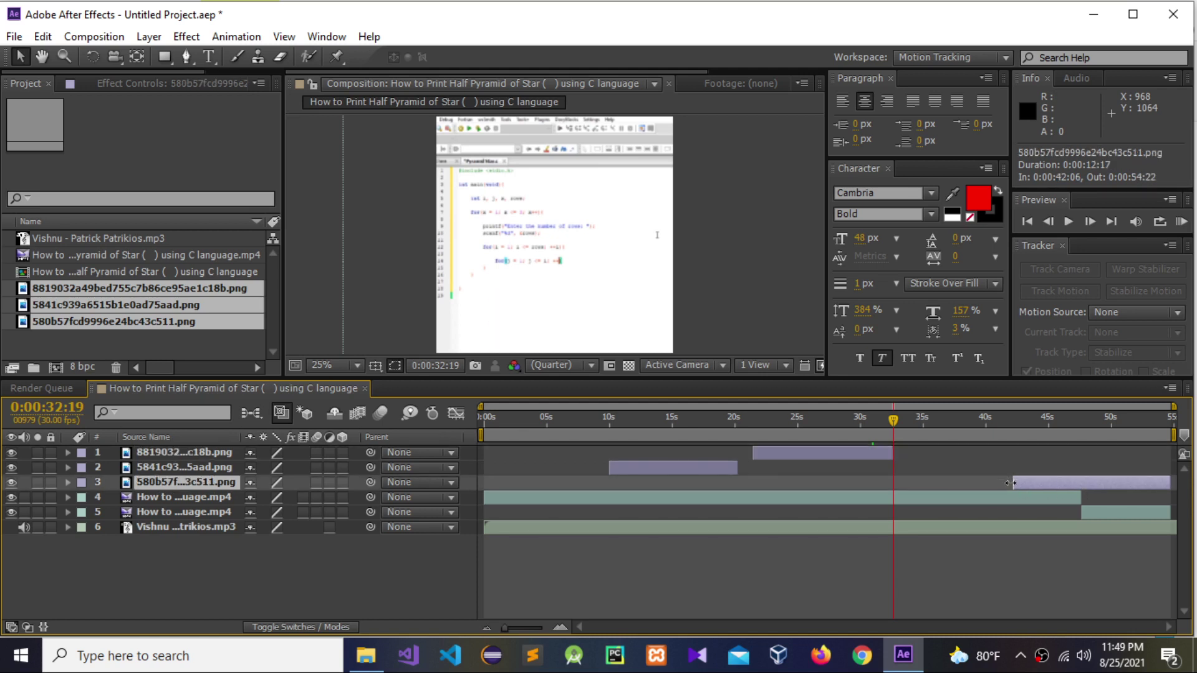
drag(1011, 483, 1083, 485)
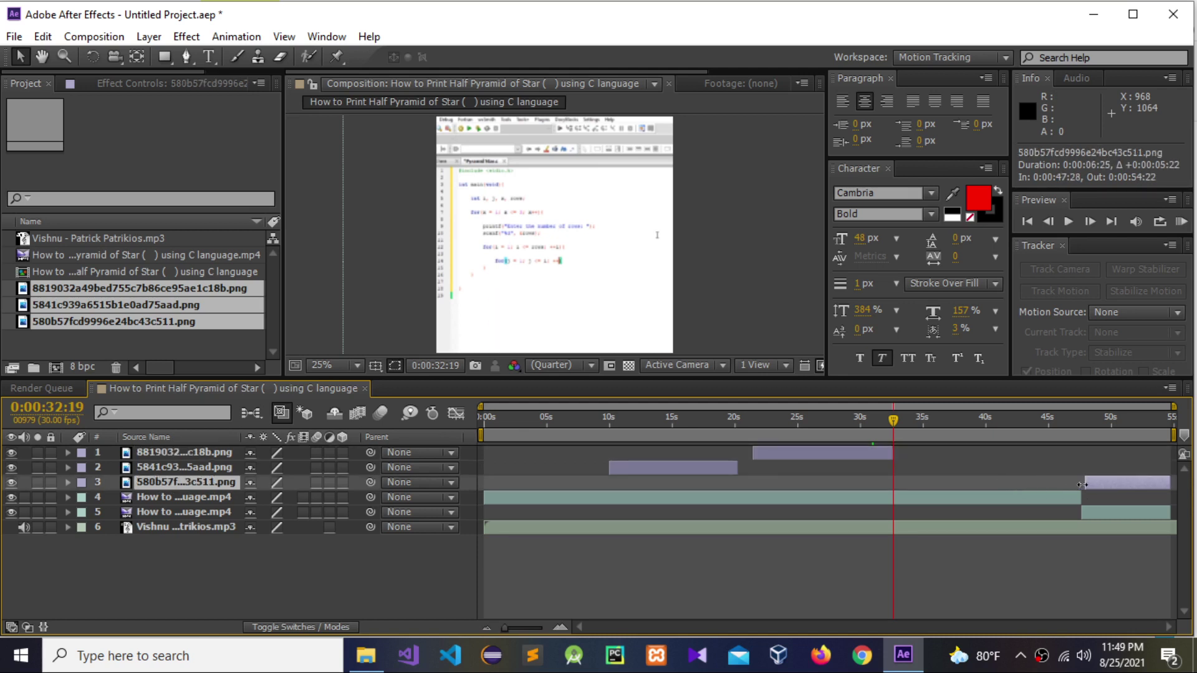
drag(895, 414, 1090, 459)
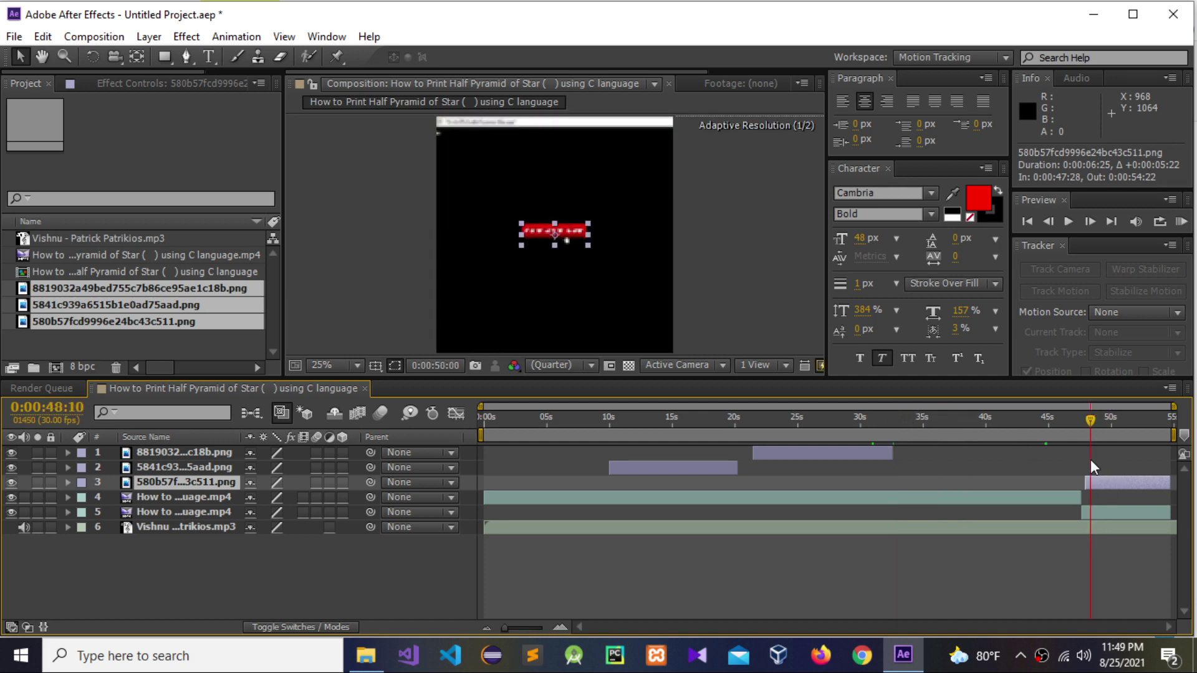
drag(563, 237, 560, 316)
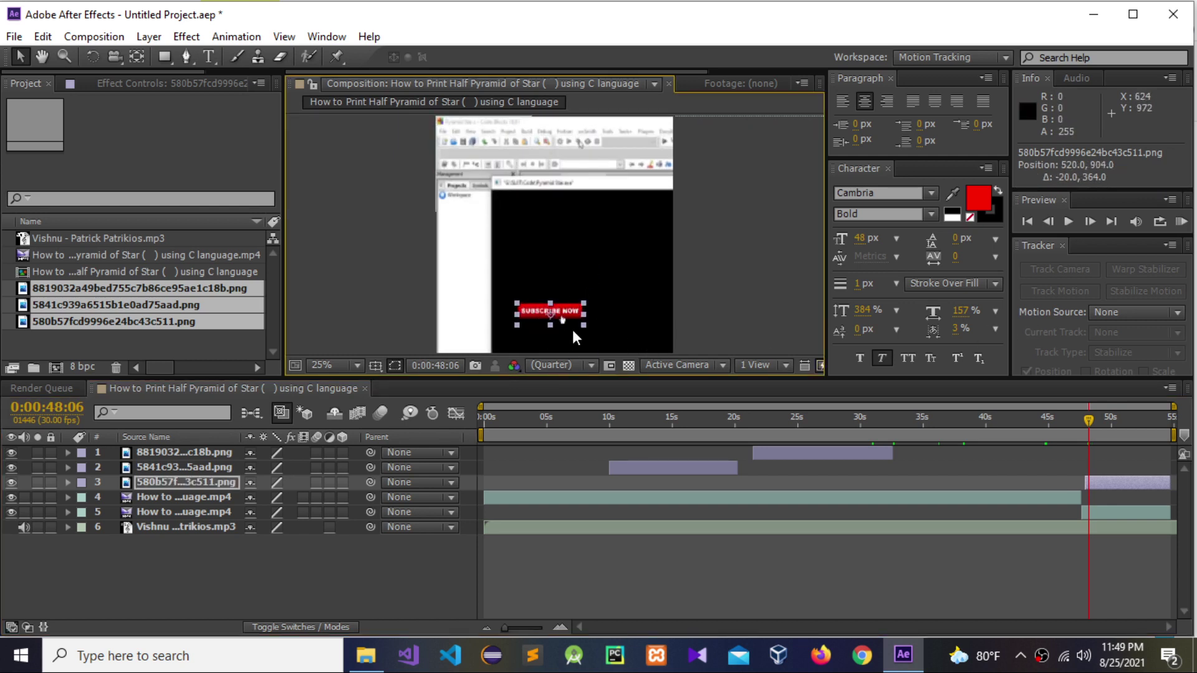
Step: Enlarge the SUBSCRIBE NOW image to about 121%, 172%, undoing any accidental nudge
drag(551, 327, 582, 316)
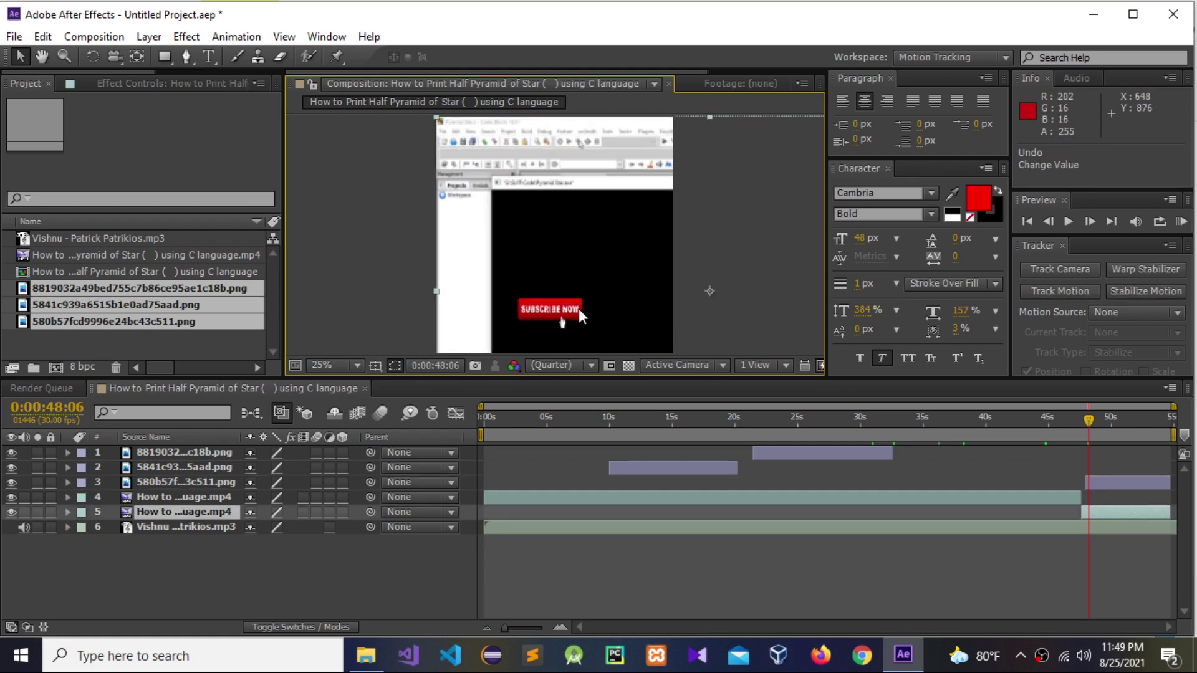
click(1099, 484)
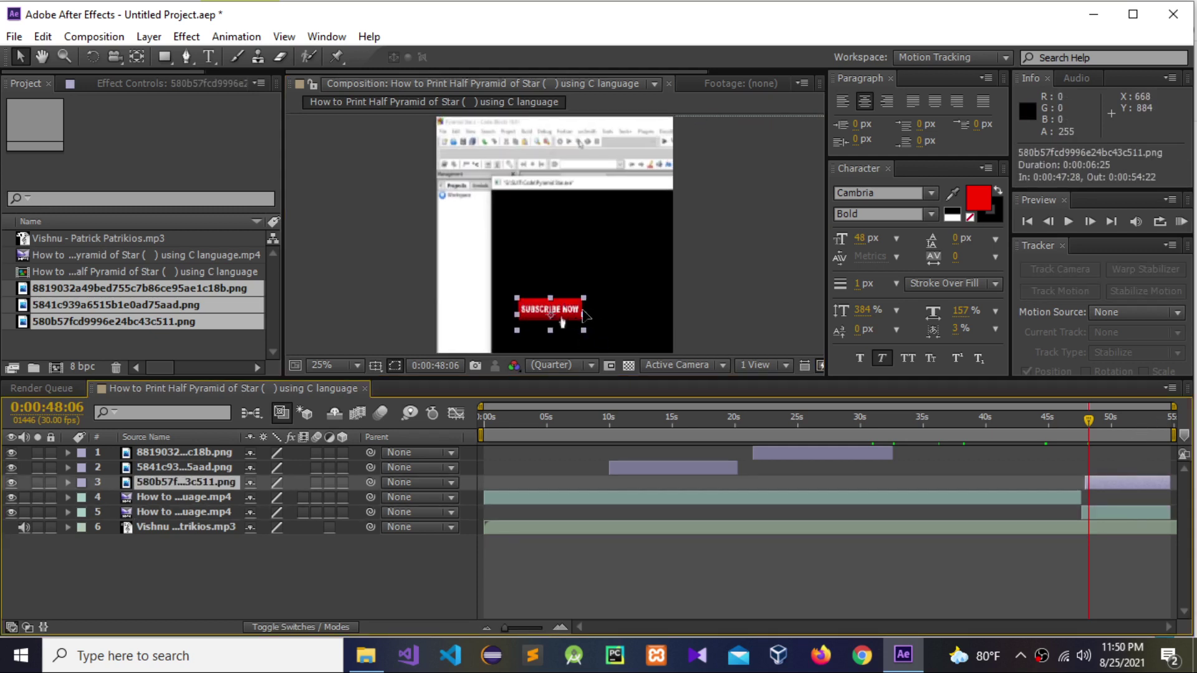
drag(584, 314, 585, 313)
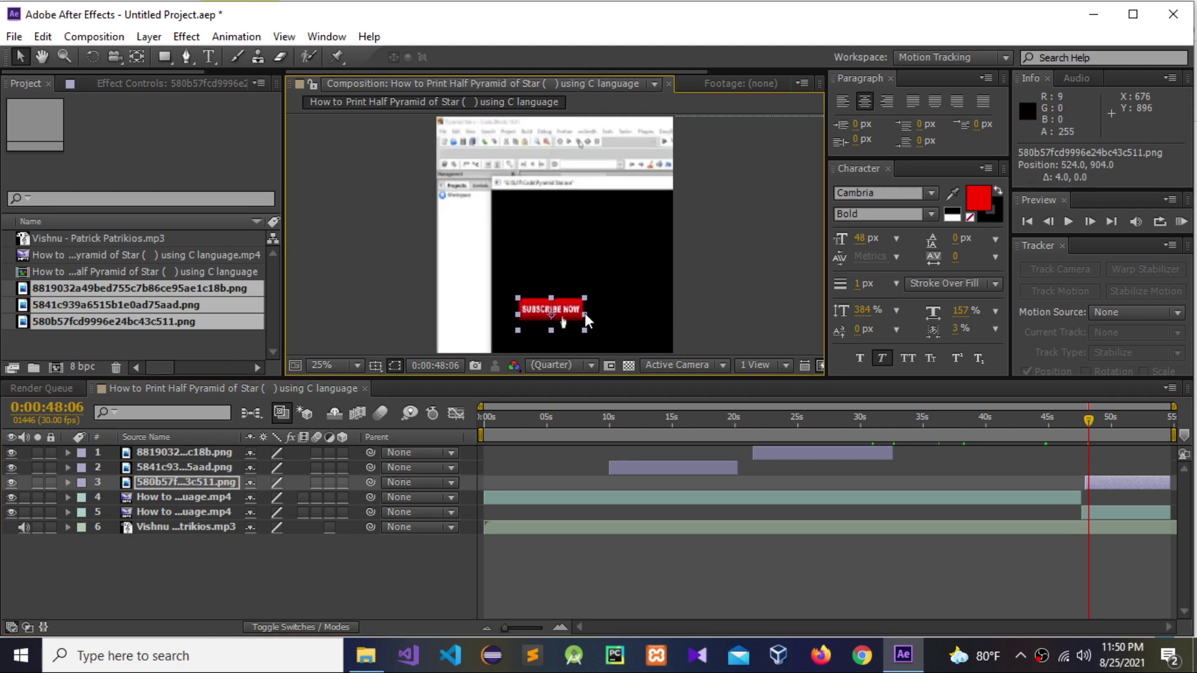
key(ctrl+z)
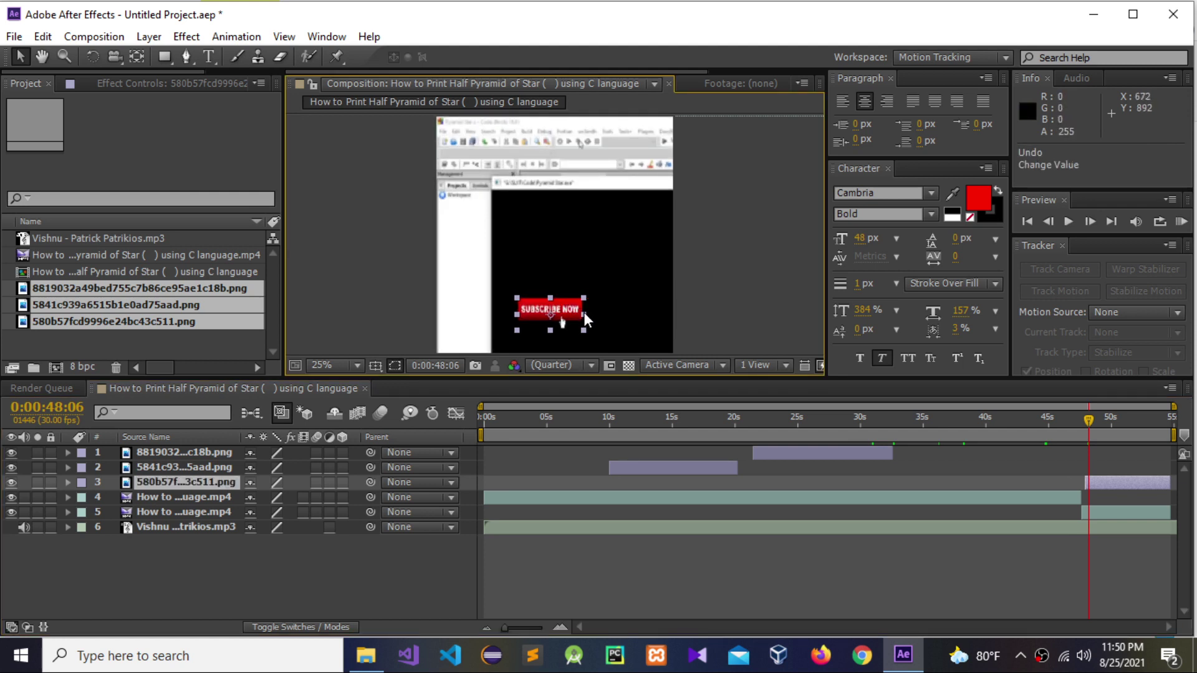
drag(583, 313, 551, 333)
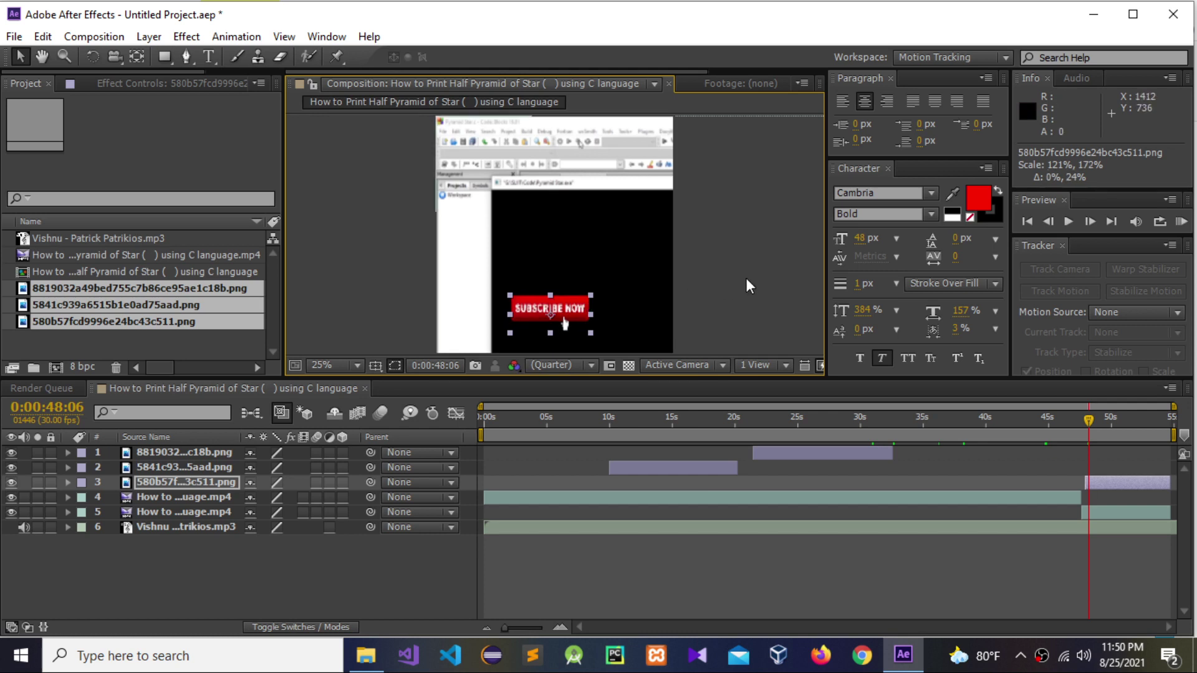
Step: At 0:00:53:15, move the SUBSCRIBE NOW image rightward, clear of the star pattern, and scale it down to 111%, 156%
scroll(746, 278, up, 1)
scroll(660, 275, down, 1)
scroll(805, 299, up, 1)
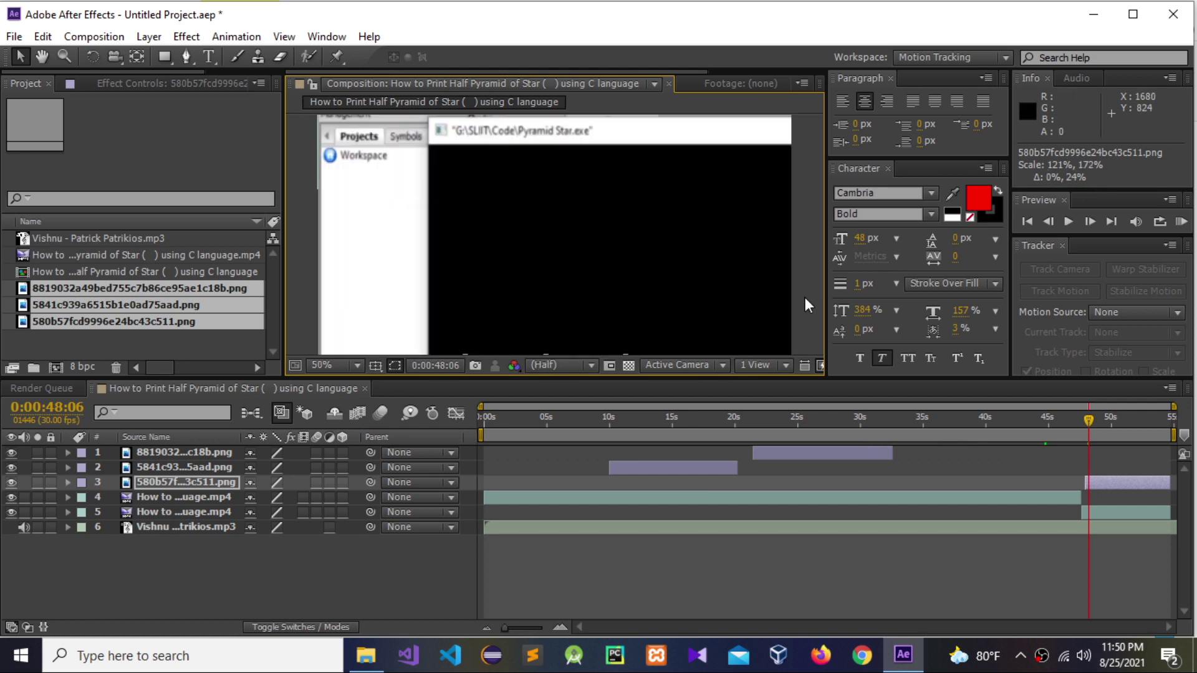
click(42, 56)
drag(537, 254, 561, 215)
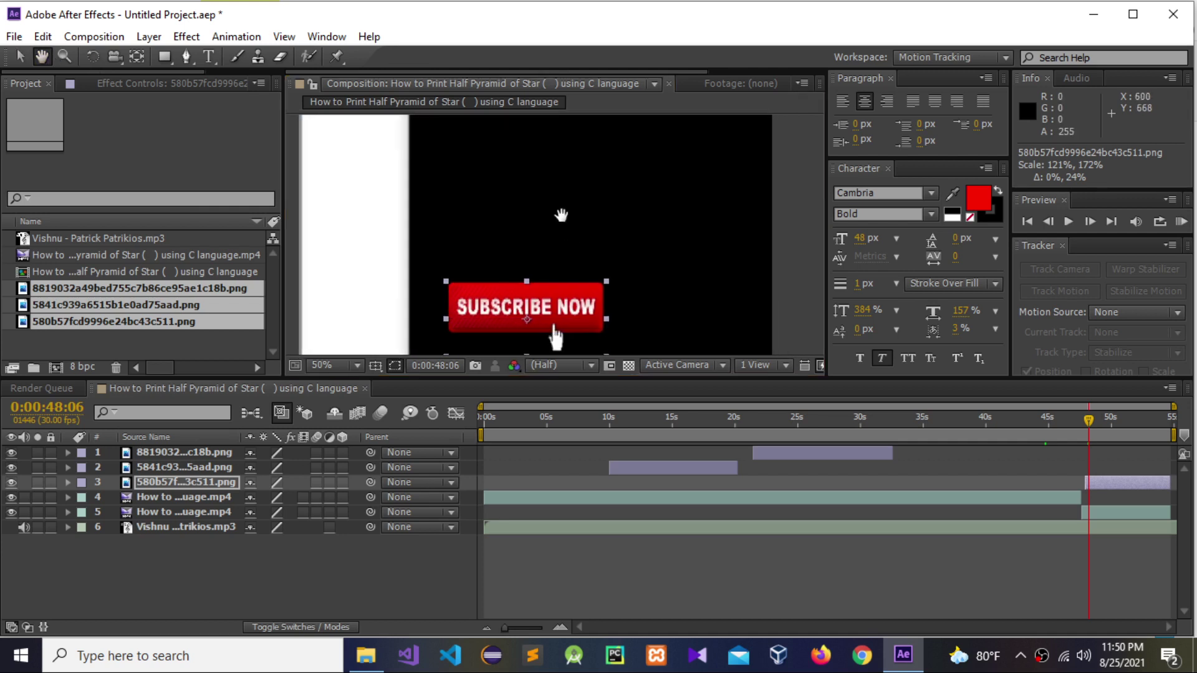
scroll(561, 215, down, 1)
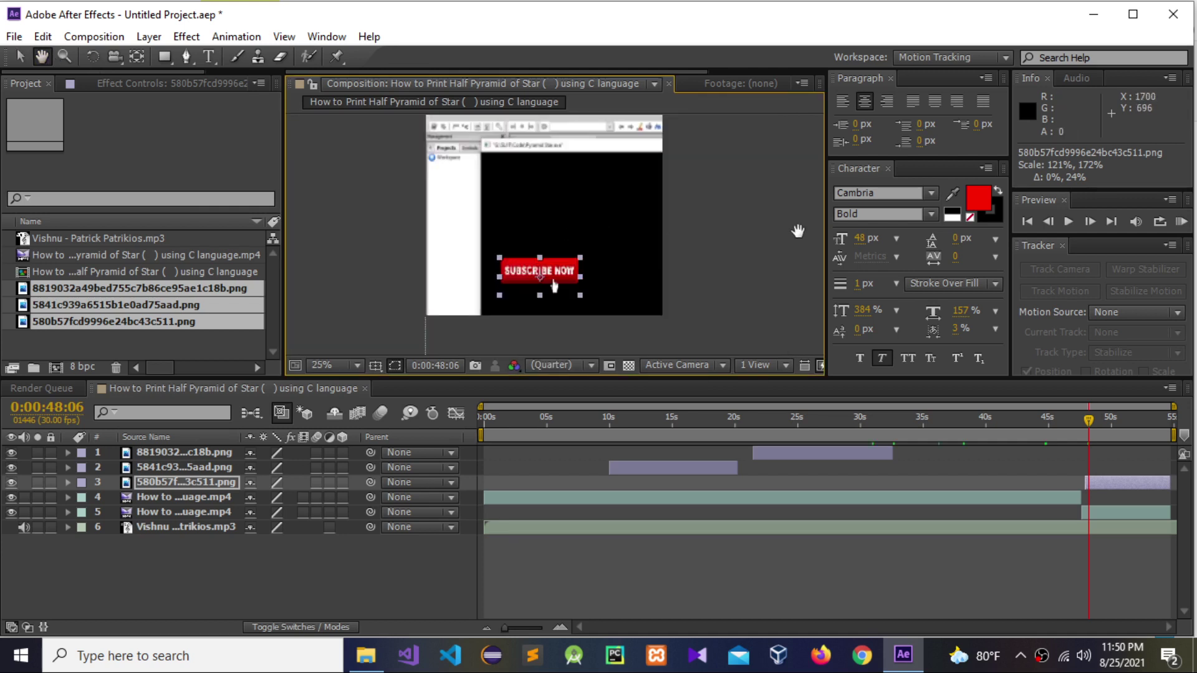
drag(1088, 419, 1154, 432)
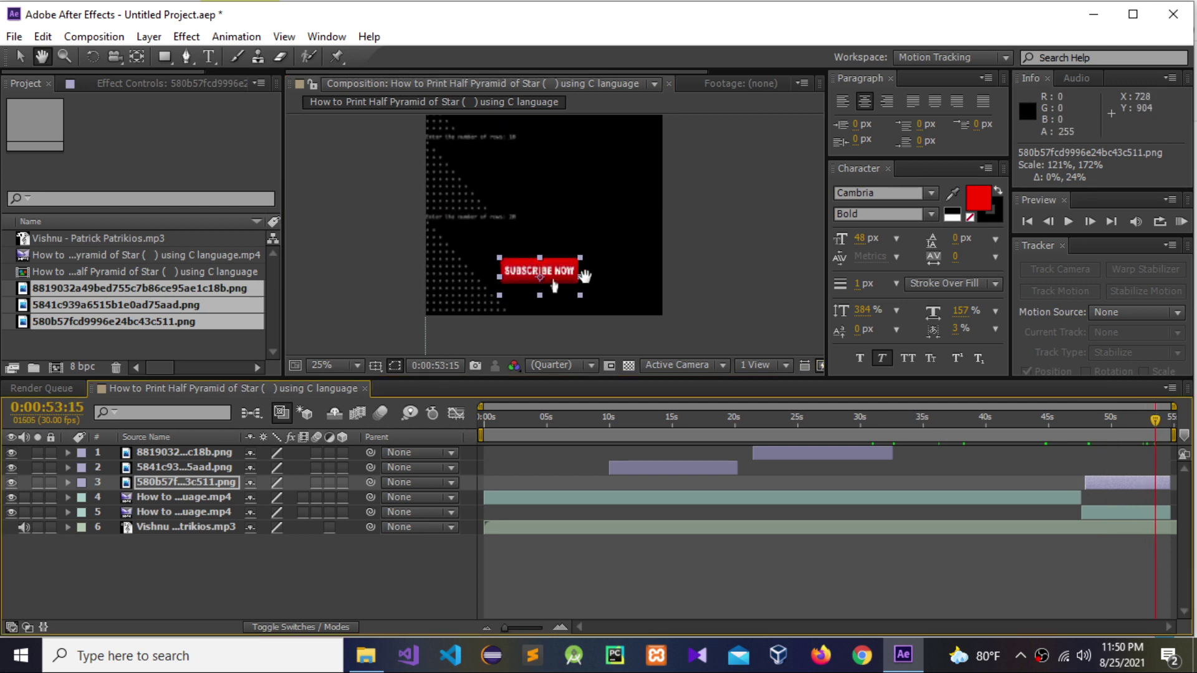
click(19, 57)
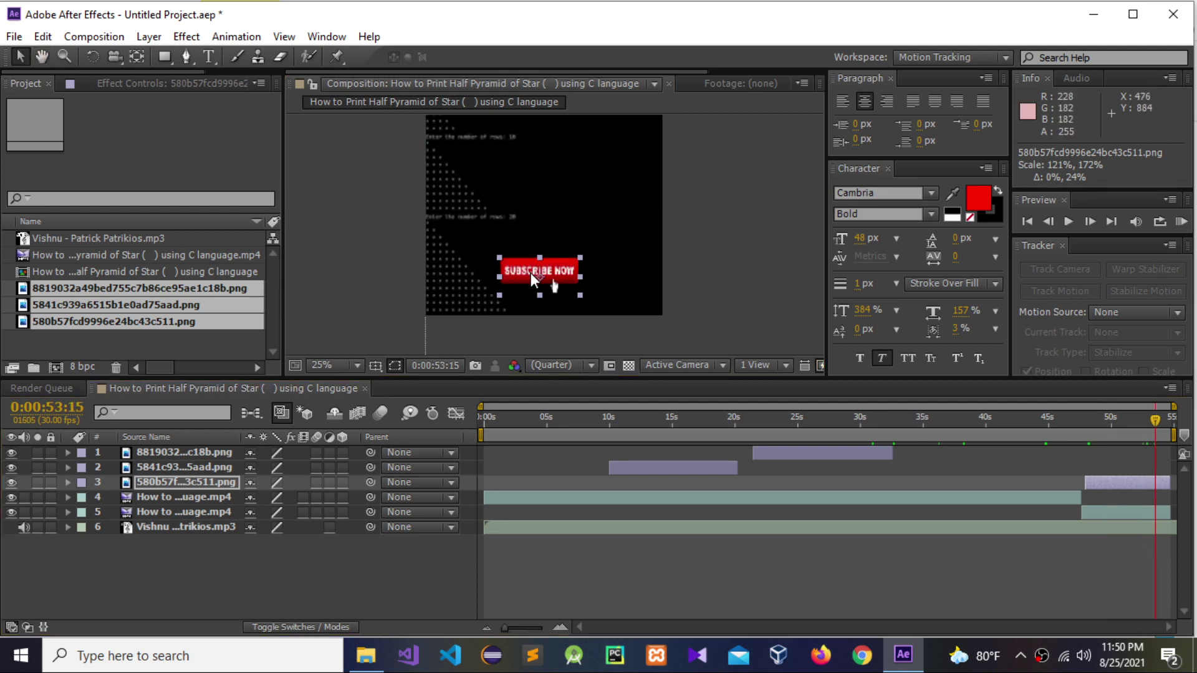
drag(537, 272, 608, 259)
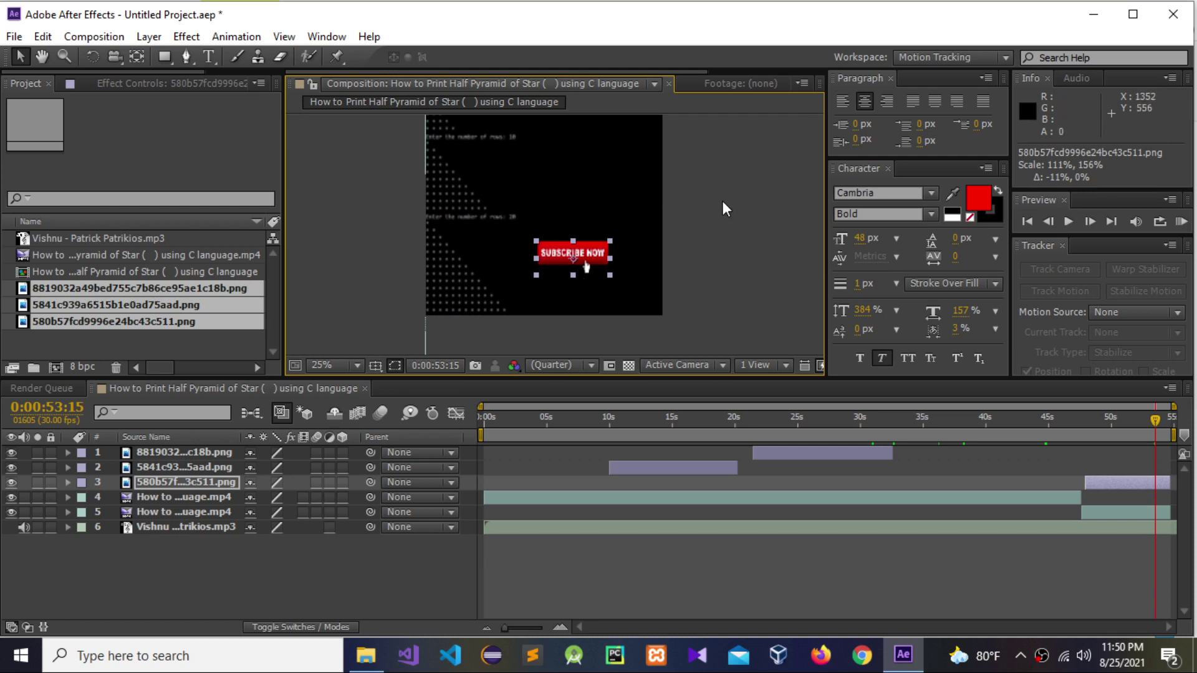
key(h)
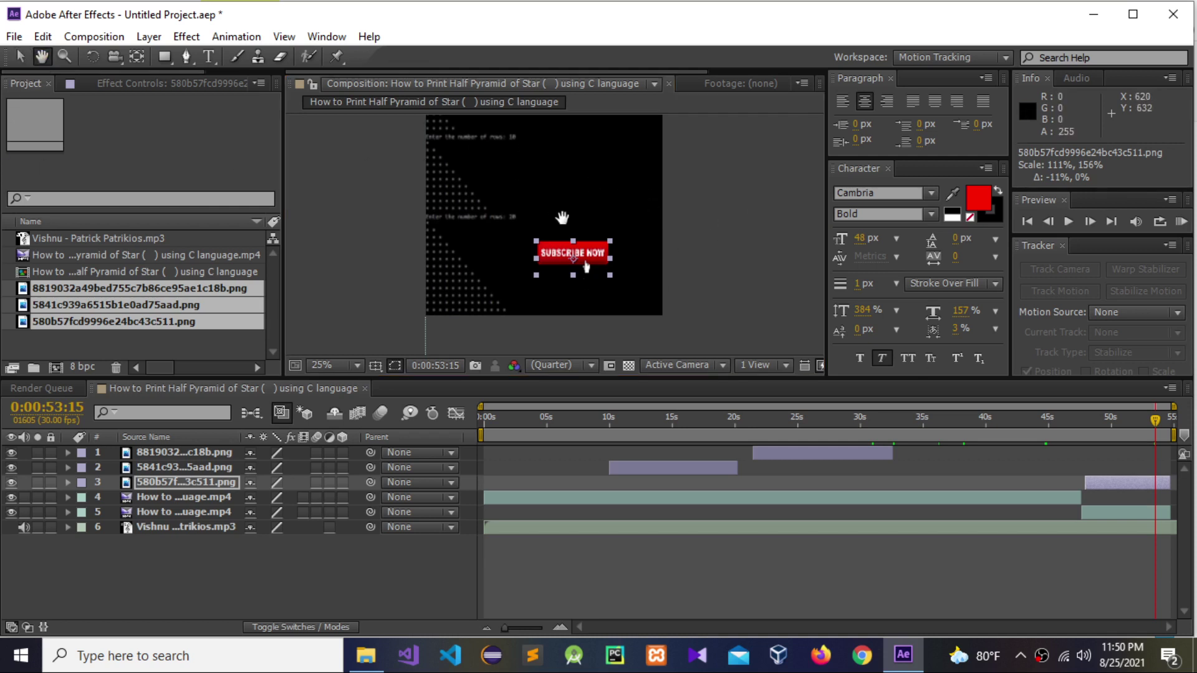
Step: Pre-compose all six layers into a new composition named Pyramid C, moving all attributes into it
drag(542, 195, 552, 231)
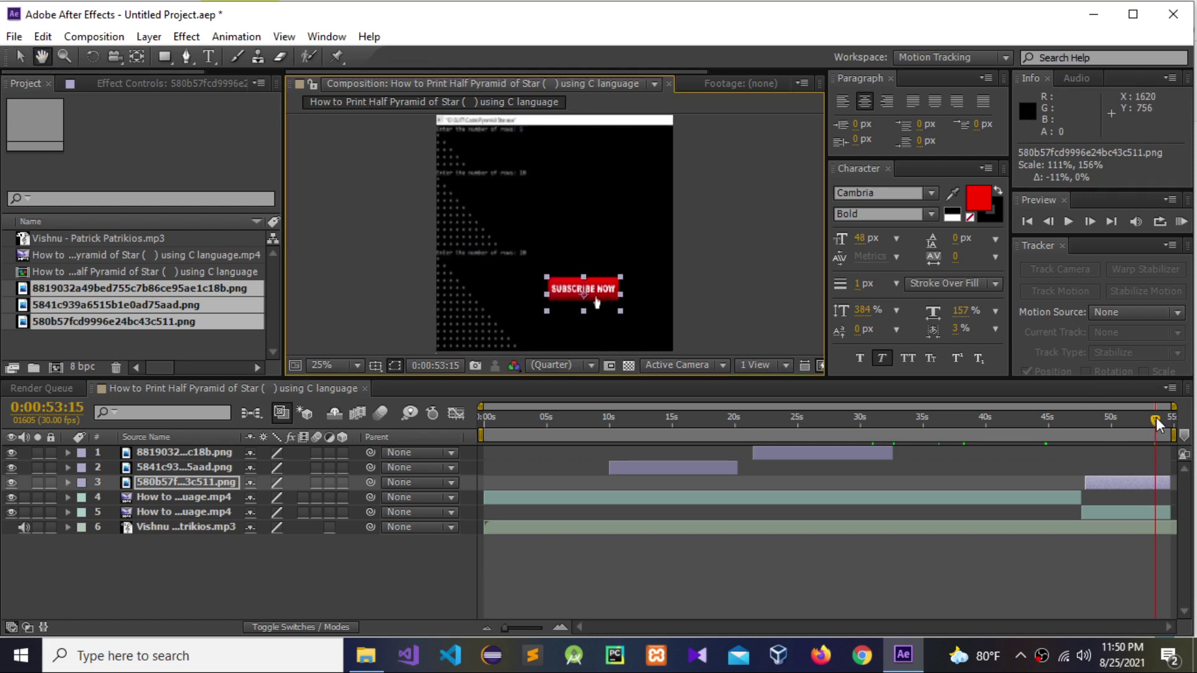
click(1156, 419)
click(1178, 427)
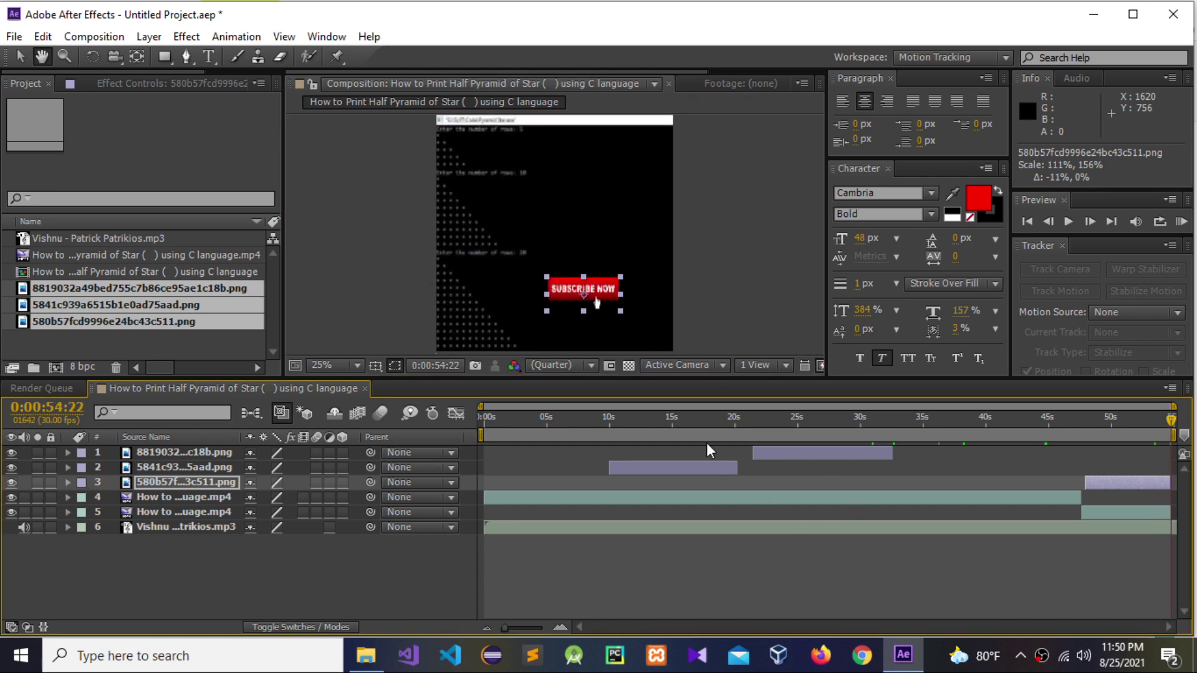
click(21, 56)
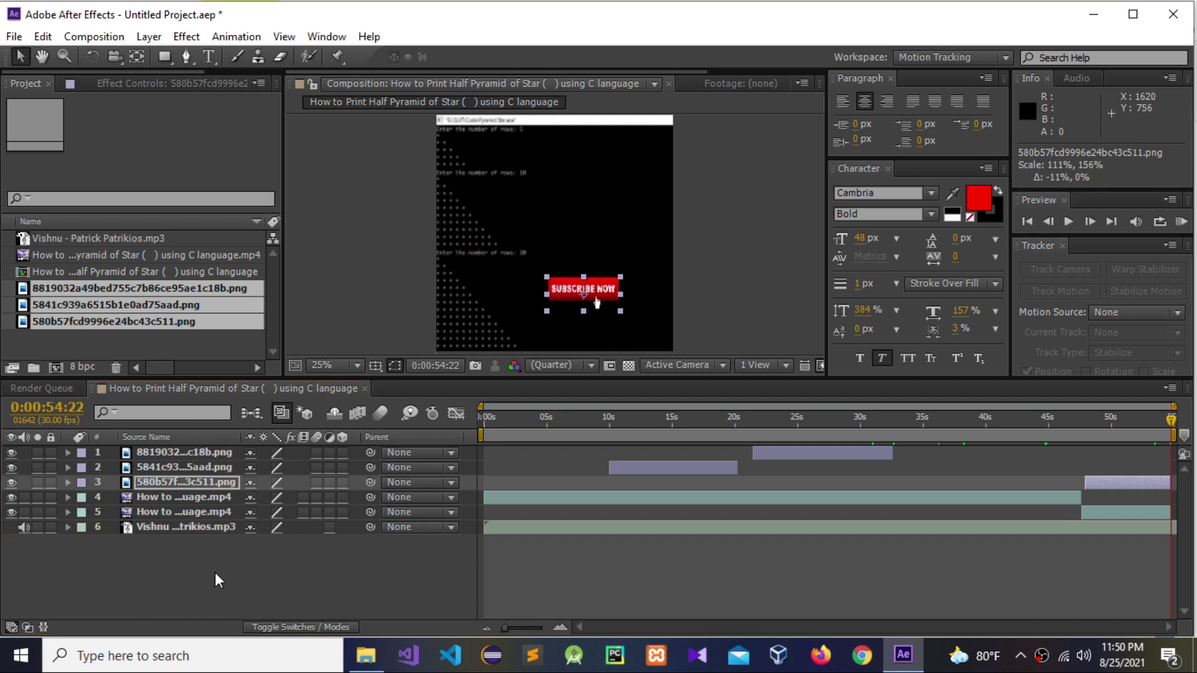
drag(215, 572, 152, 454)
right_click(183, 472)
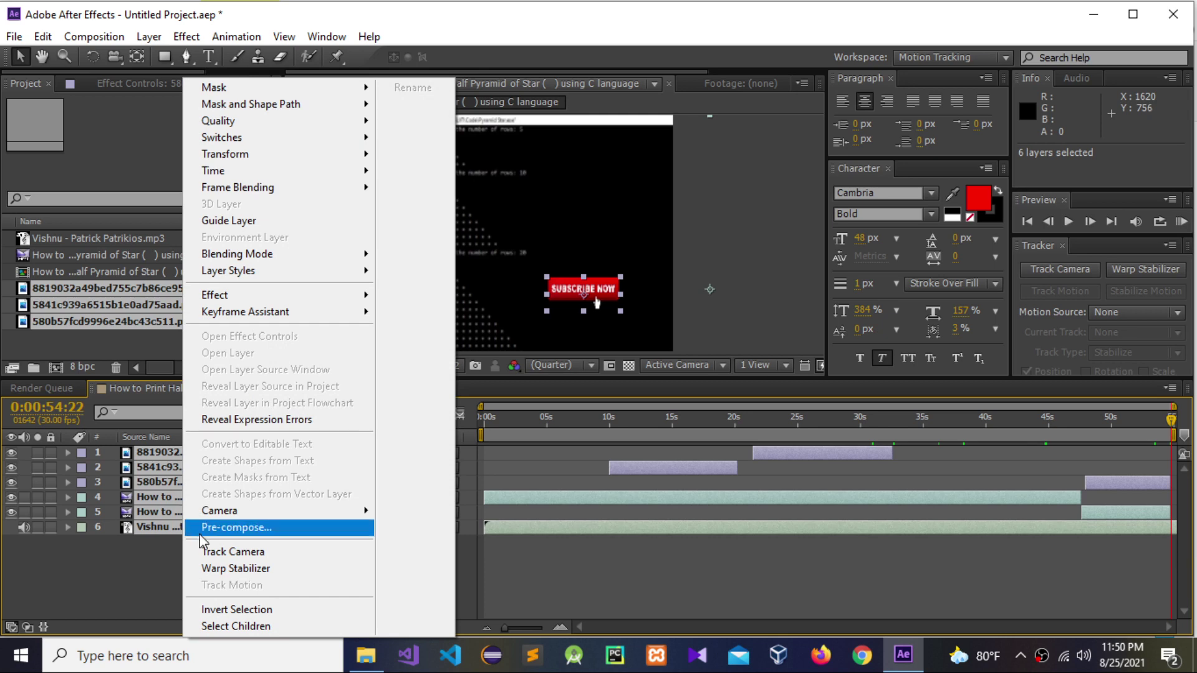
click(225, 530)
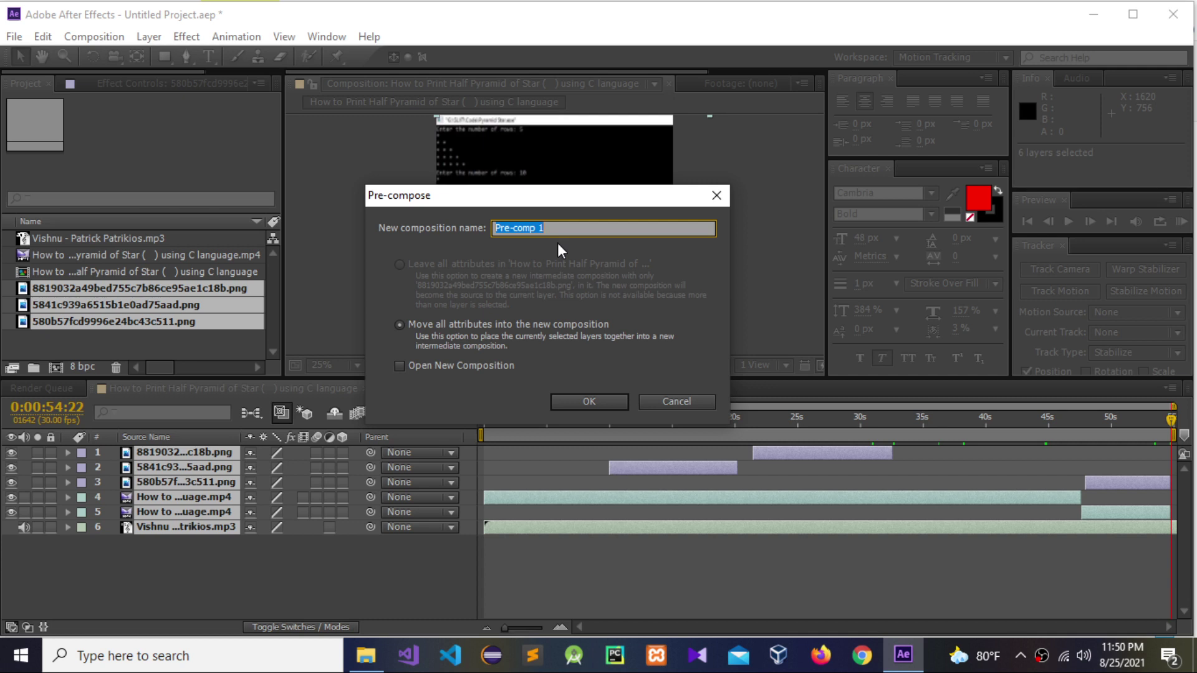
text(Pyramid C)
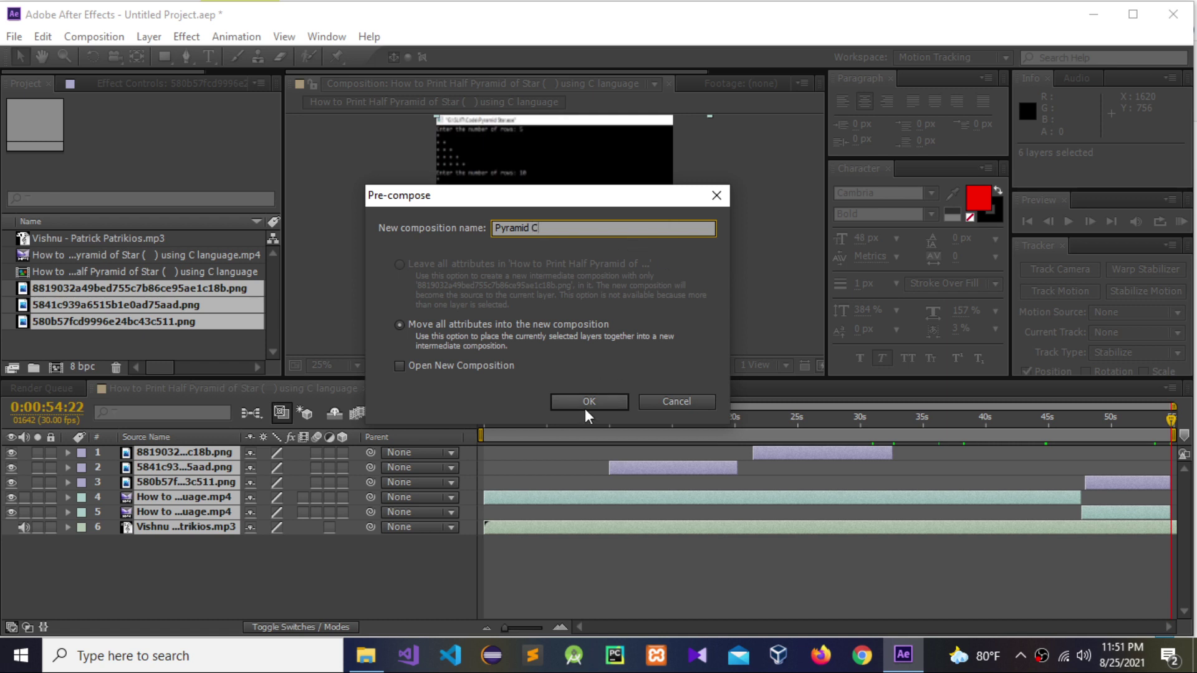
click(600, 400)
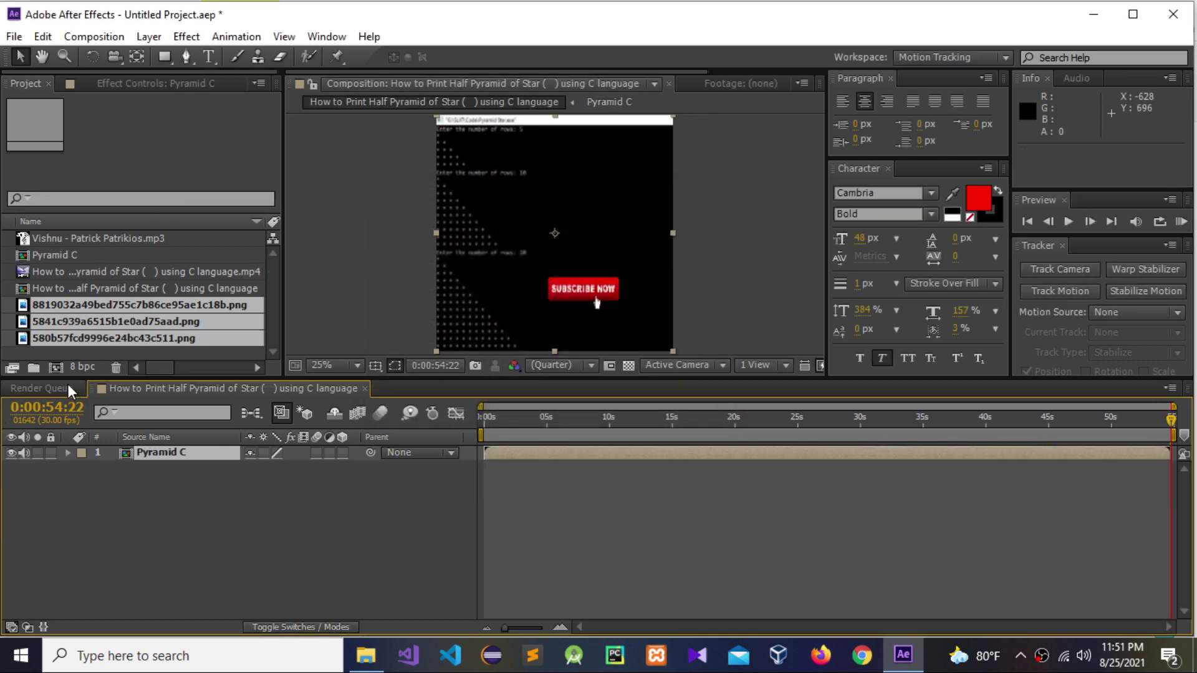
Step: Add the Pyramid C composition to the render queue
click(65, 386)
click(68, 251)
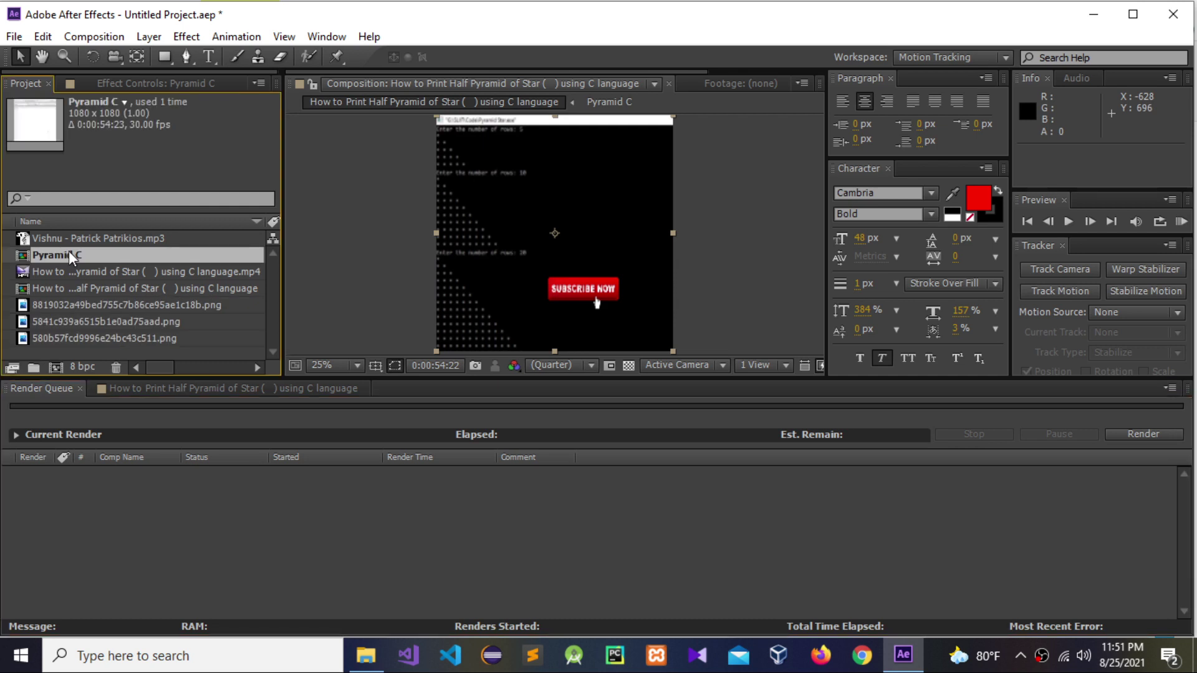
drag(69, 250, 69, 496)
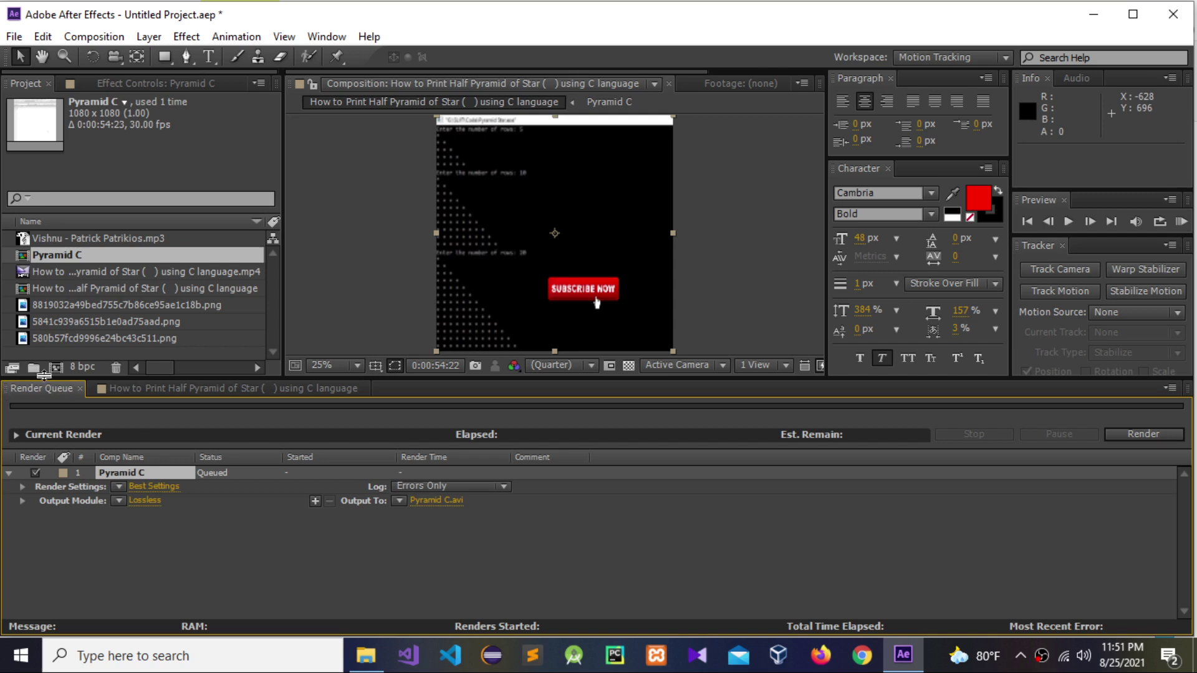
Step: Set the Pyramid C output module to FLV format with audio output enabled, and start the render
click(148, 500)
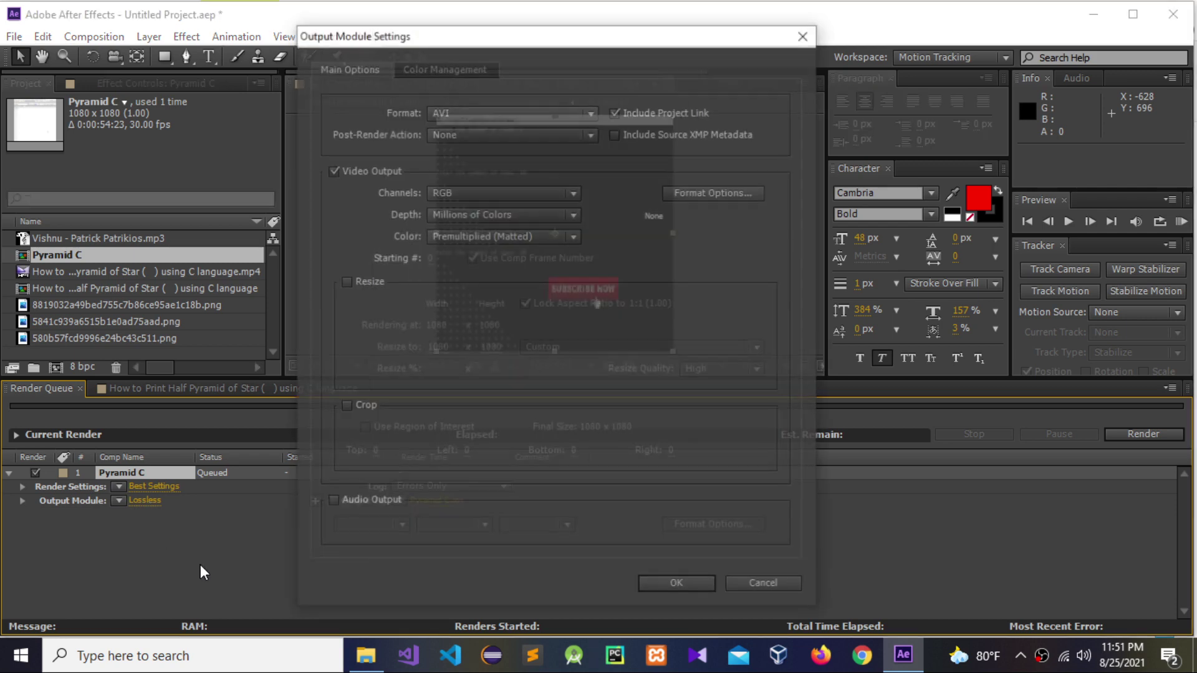
click(501, 106)
click(464, 211)
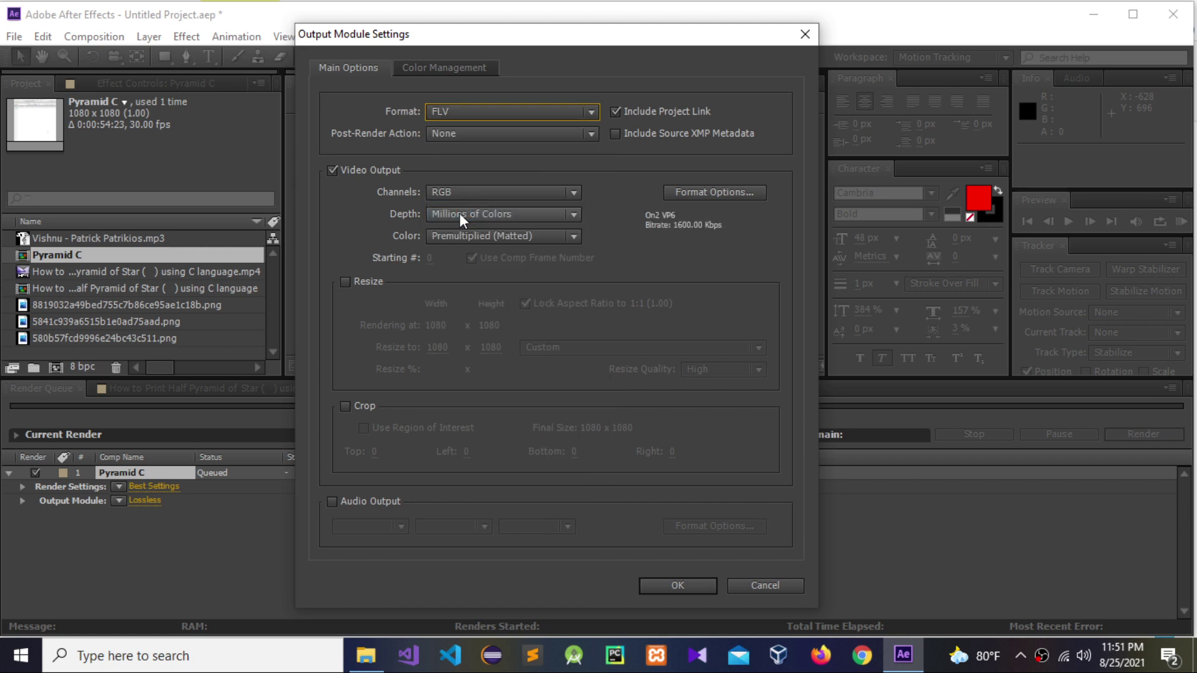
click(333, 501)
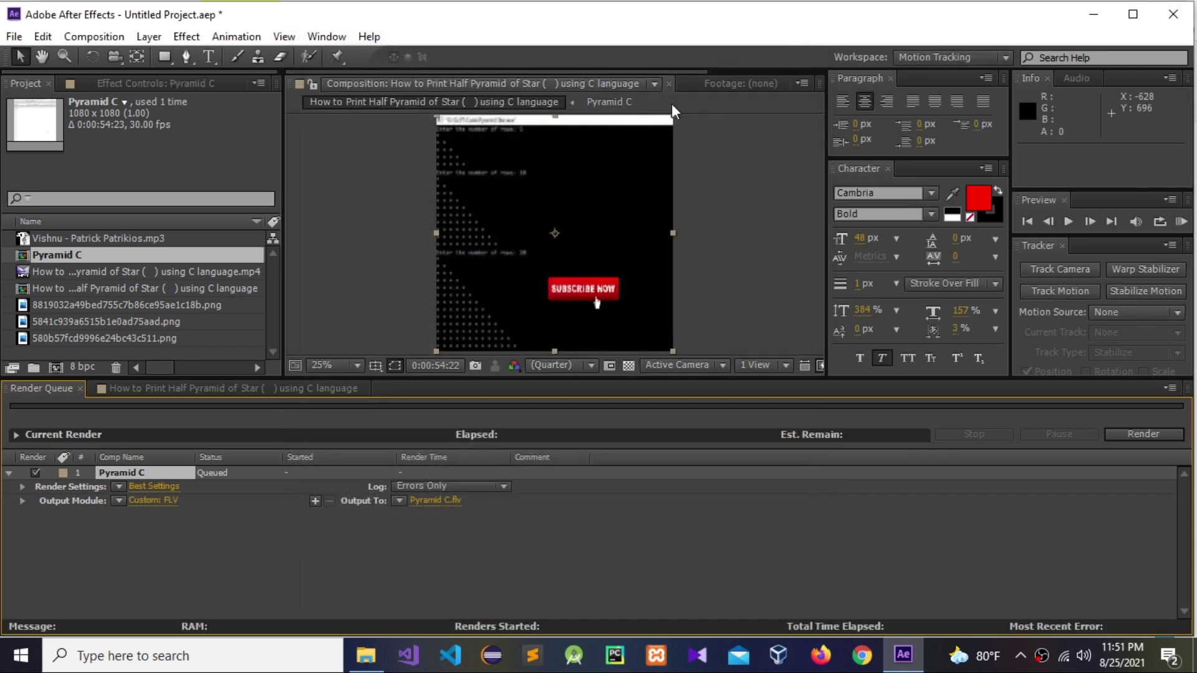
click(1169, 439)
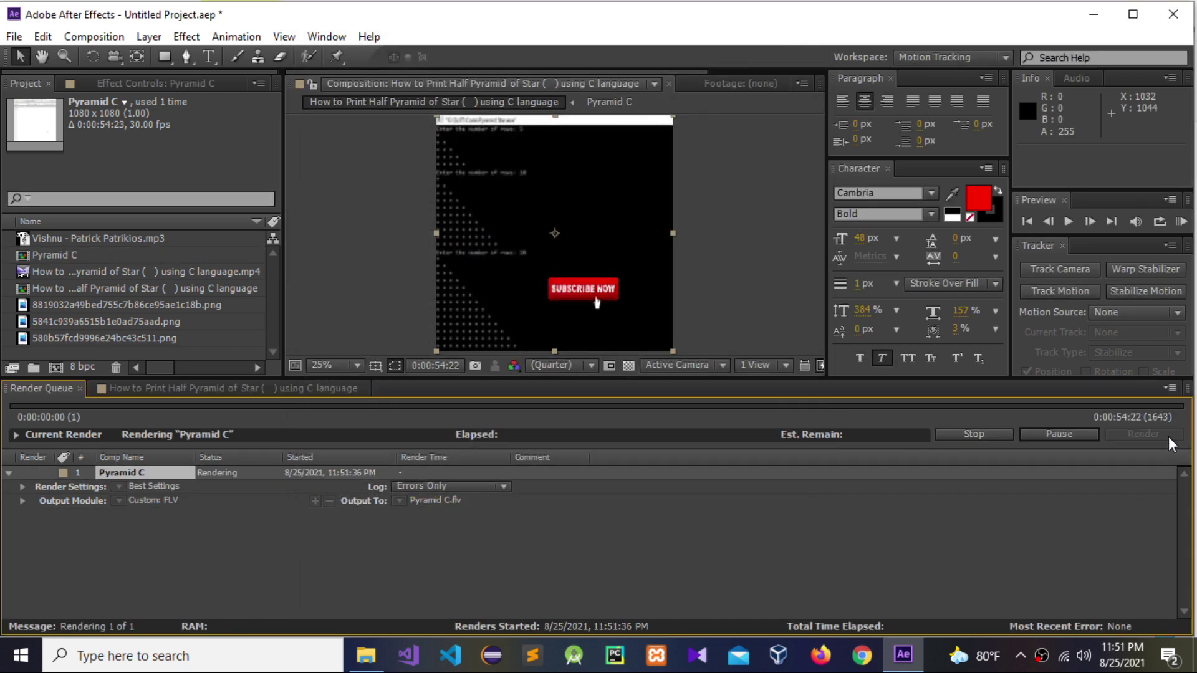